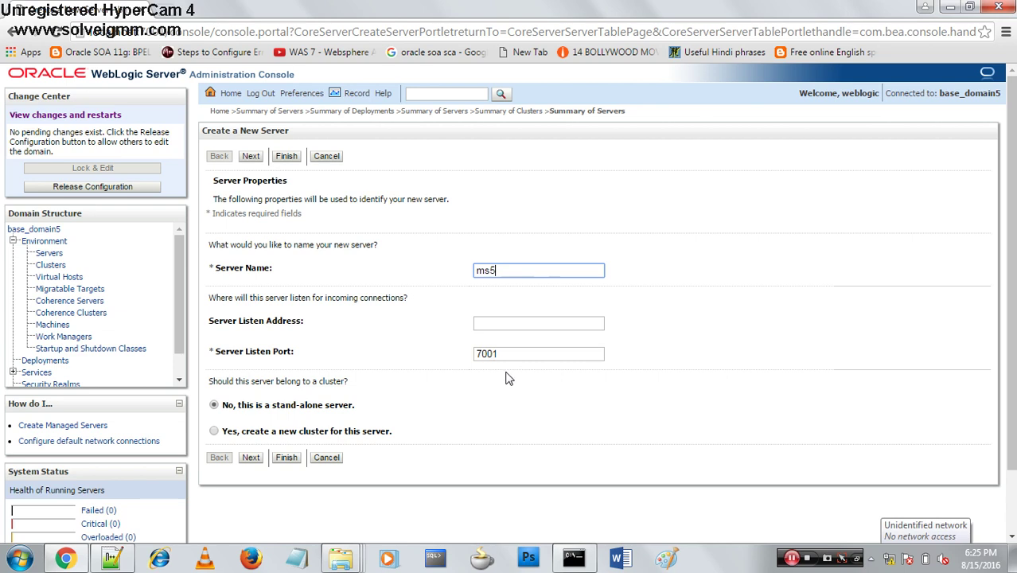
Step: Finish creating stand-alone server ms5 with listen port 7020 and activate the pending changes
left_click(505, 355)
key("BackSpace")
key("BackSpace")
key("BackSpace")
key("BackSpace")
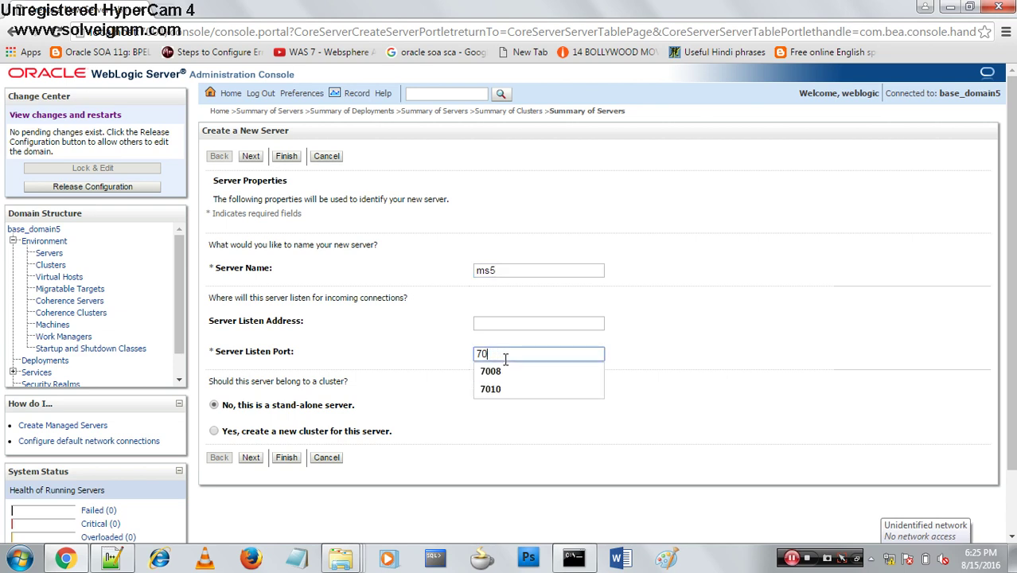
type("7")
key("Escape")
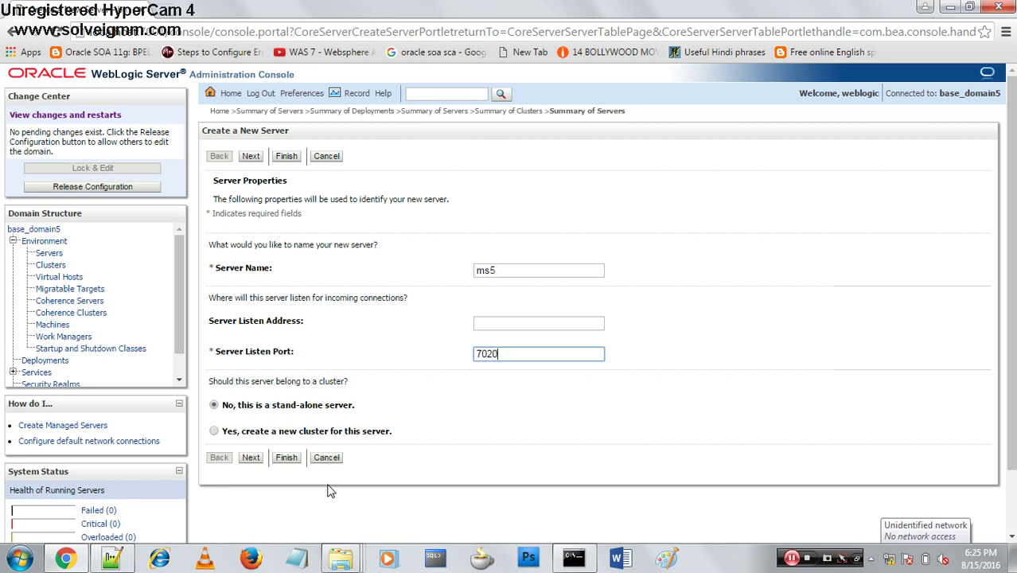
left_click(286, 458)
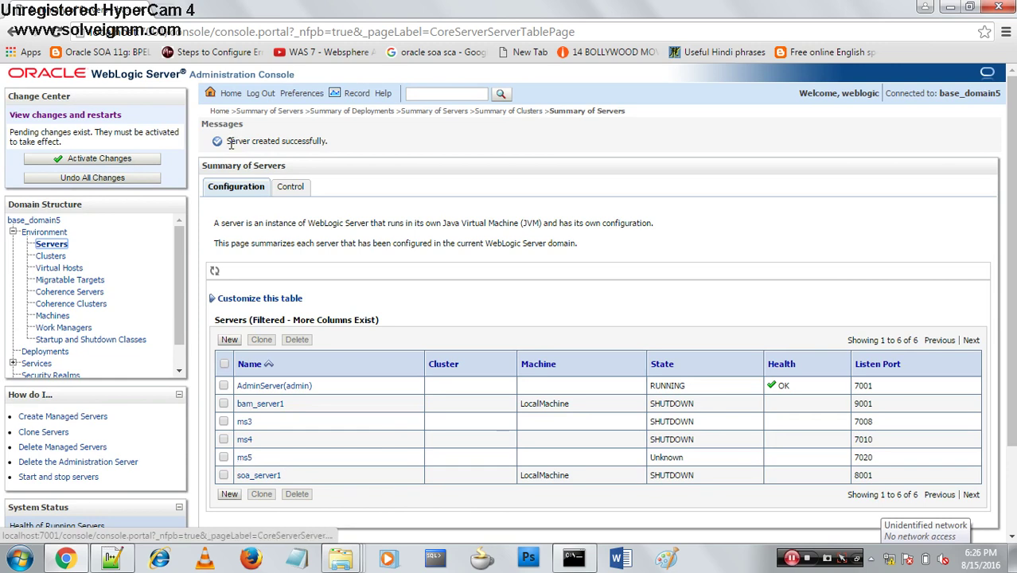
left_click(80, 162)
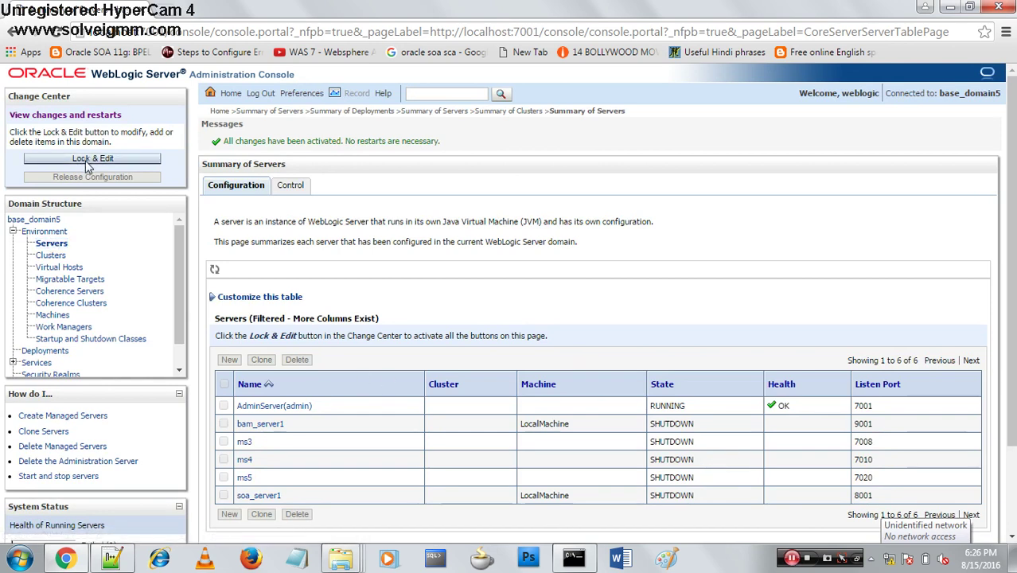
Step: Review the domain's pending change list and its restart checklist
left_click(56, 117)
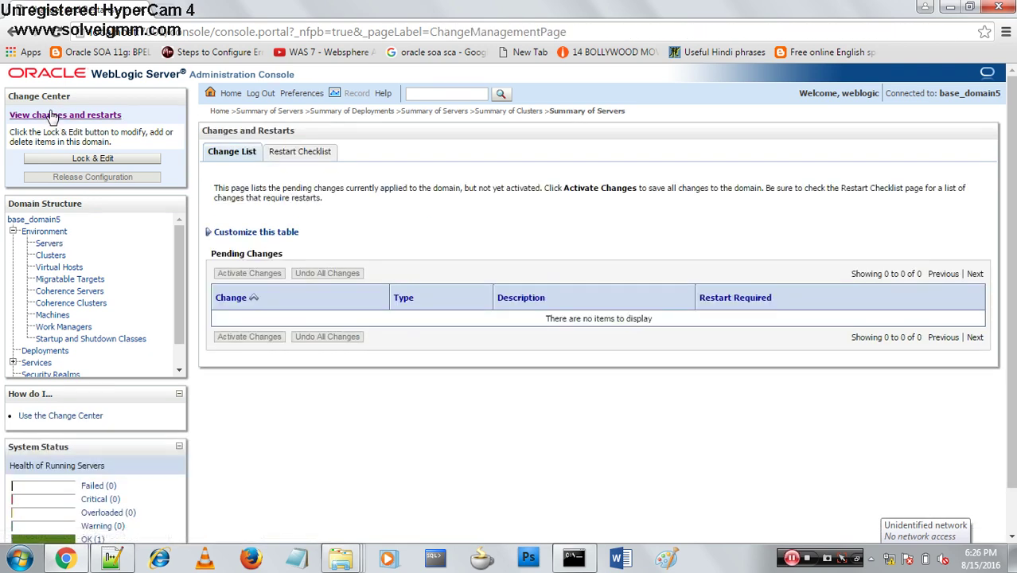
left_click(315, 155)
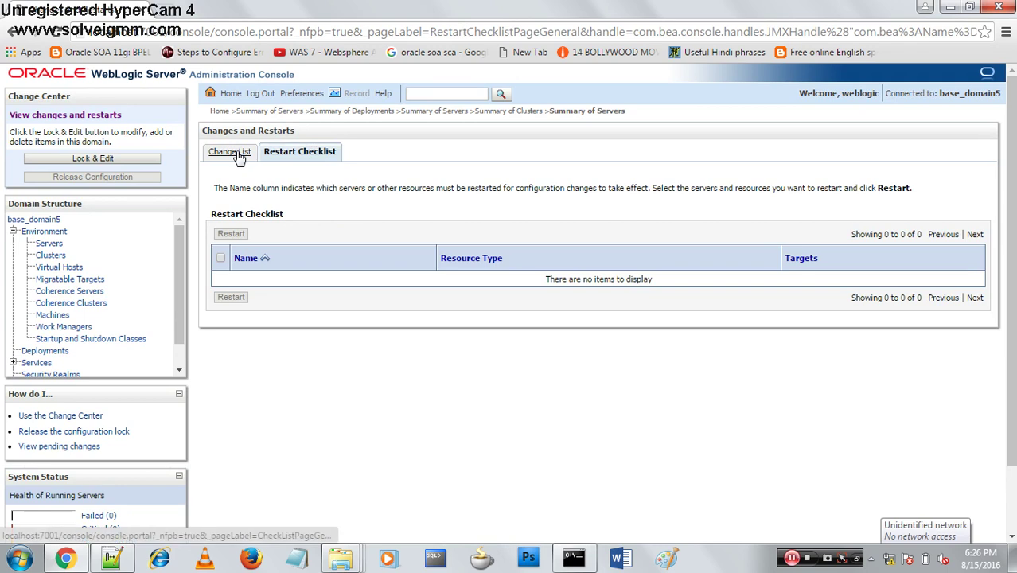
left_click(243, 153)
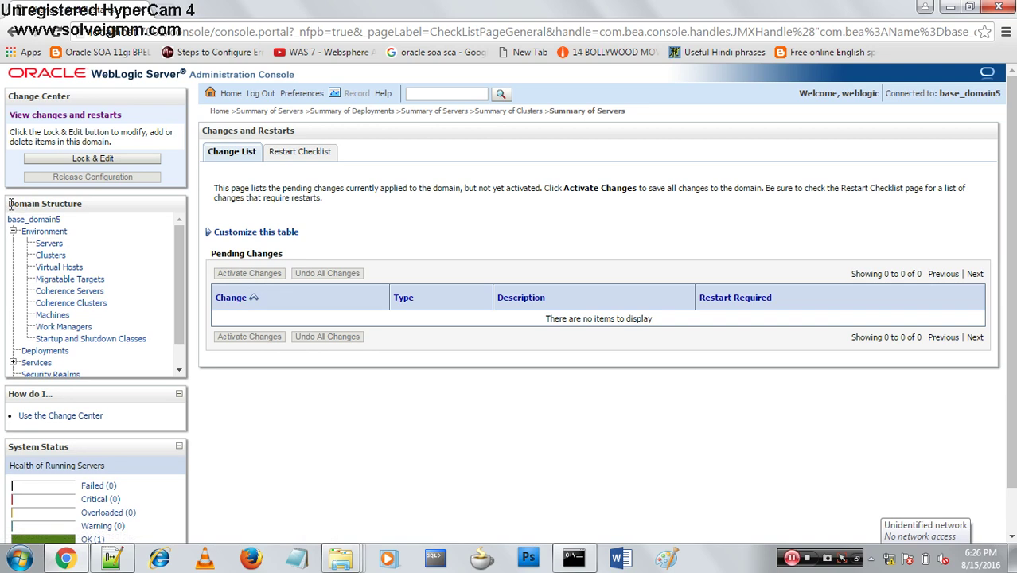
Step: Collapse the Environment branch of the domain structure to examine the top-level nodes, and expand it again
left_click_drag(11, 204, 83, 205)
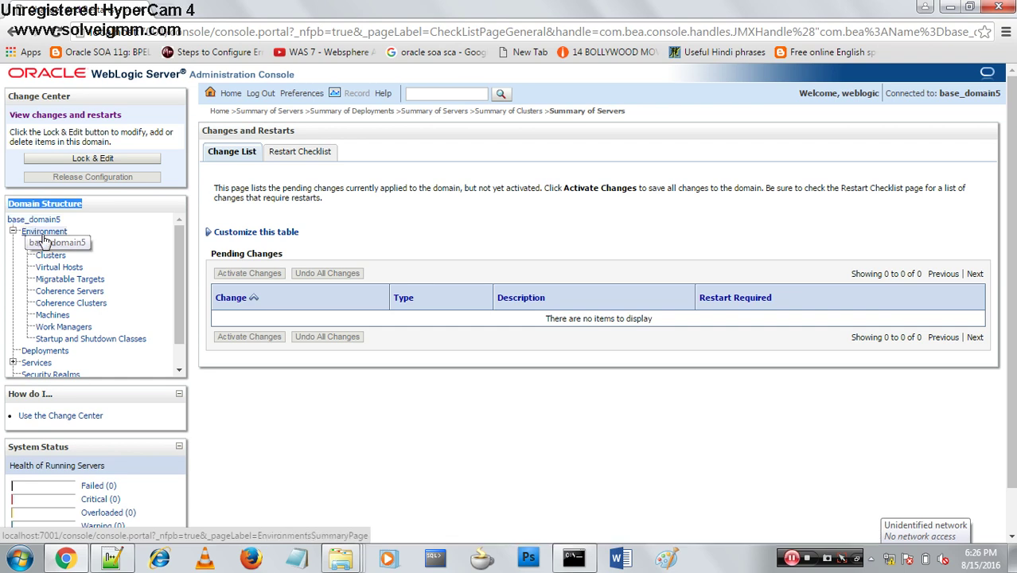
left_click(13, 231)
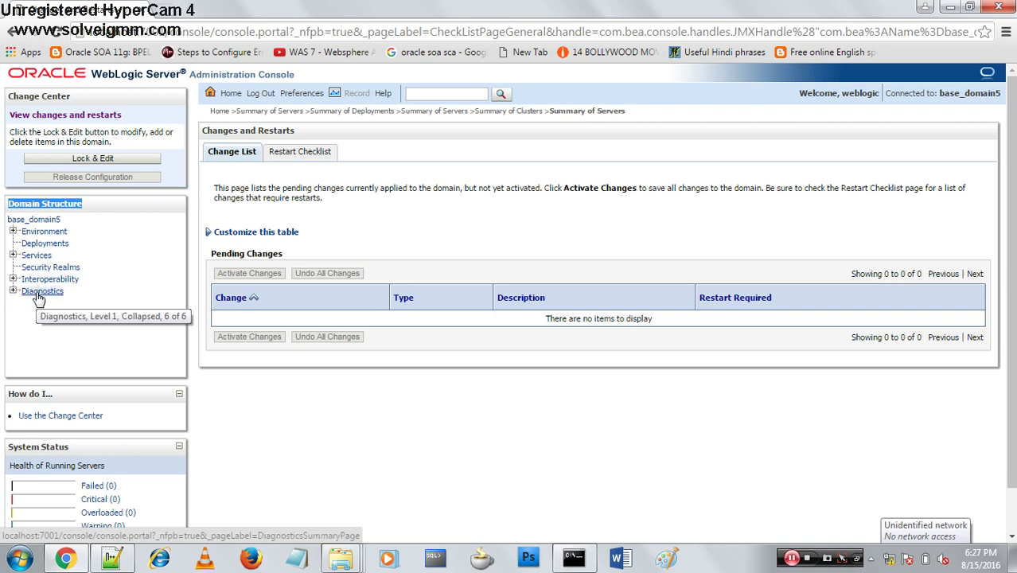
left_click(63, 163)
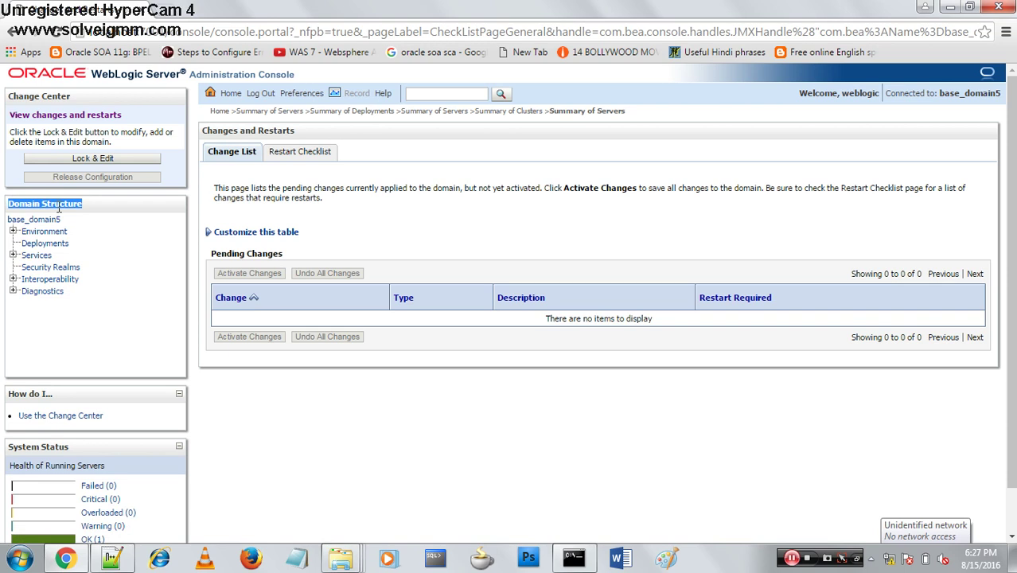
left_click(14, 232)
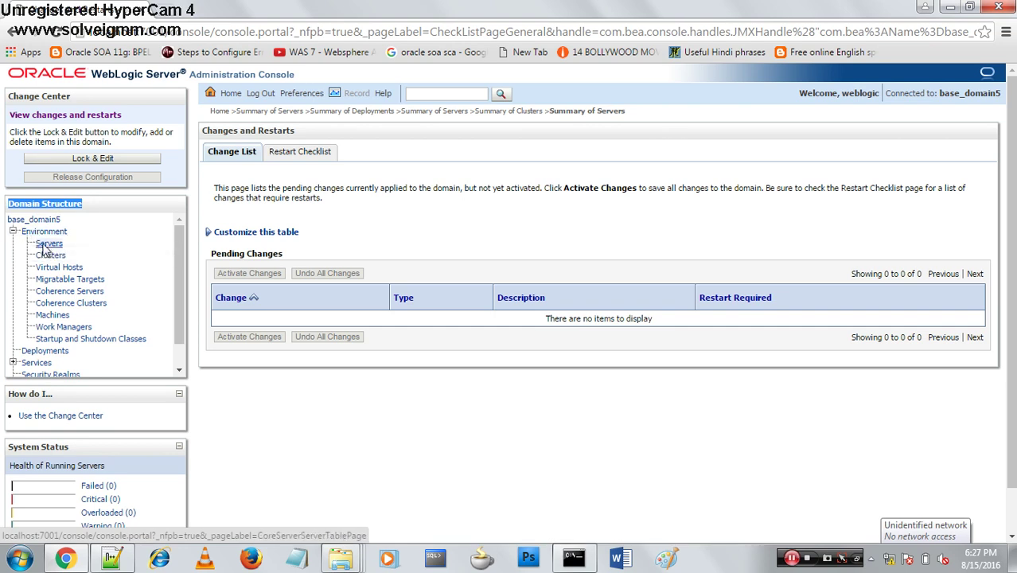
Step: Open the control page of the servers summary and select bam_server1 and ms3
left_click(45, 249)
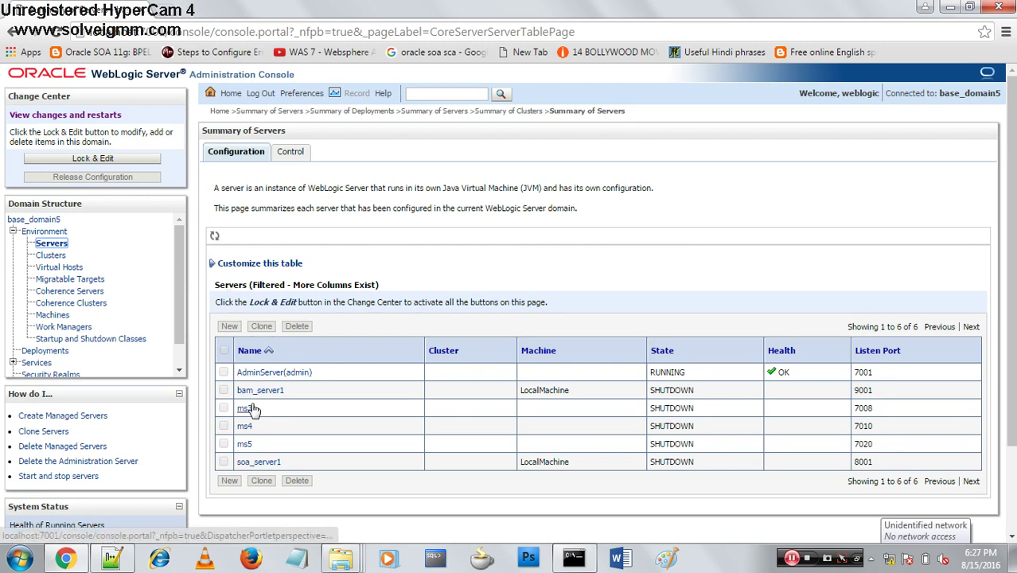
left_click(289, 154)
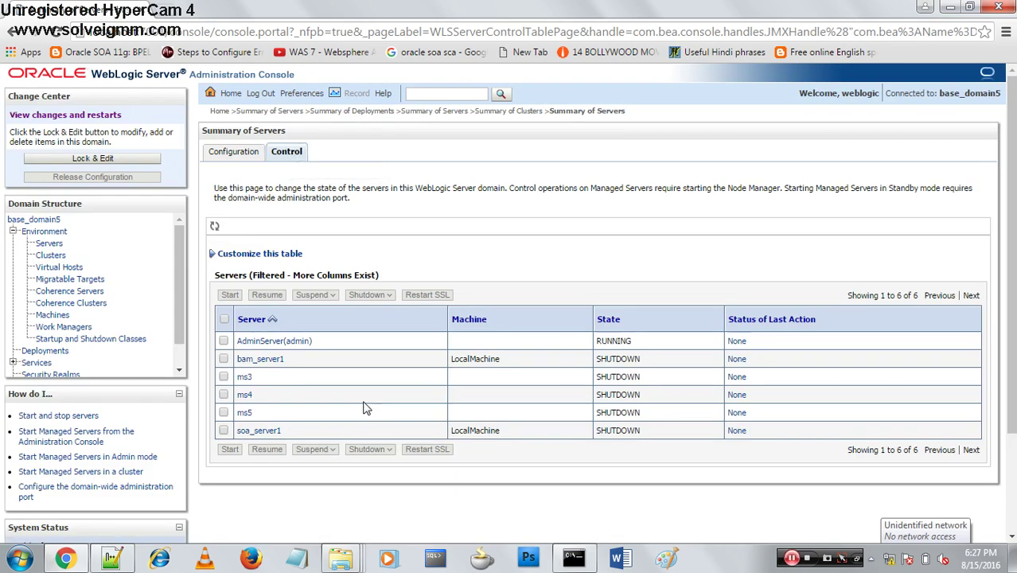
left_click(223, 359)
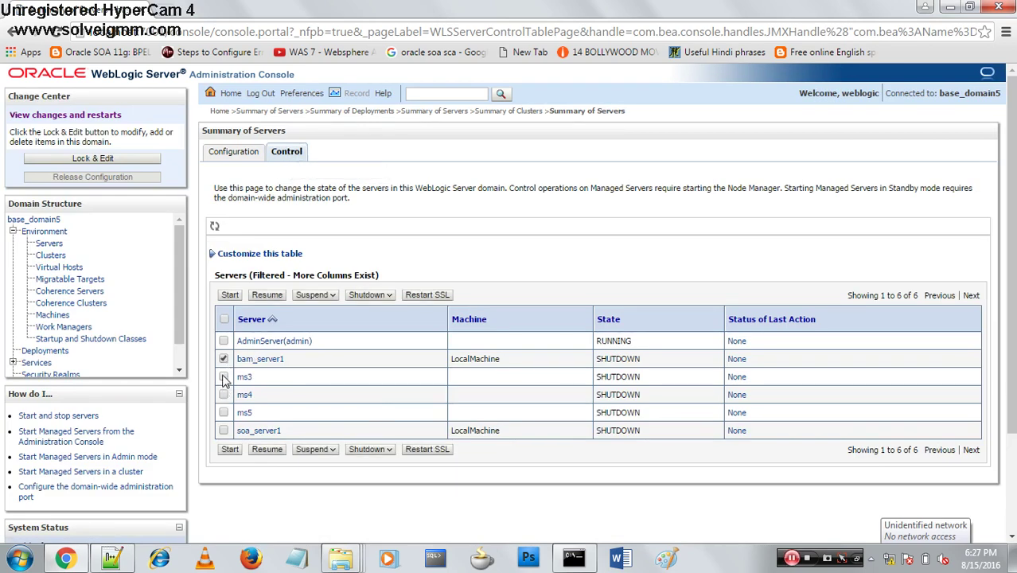
left_click(224, 377)
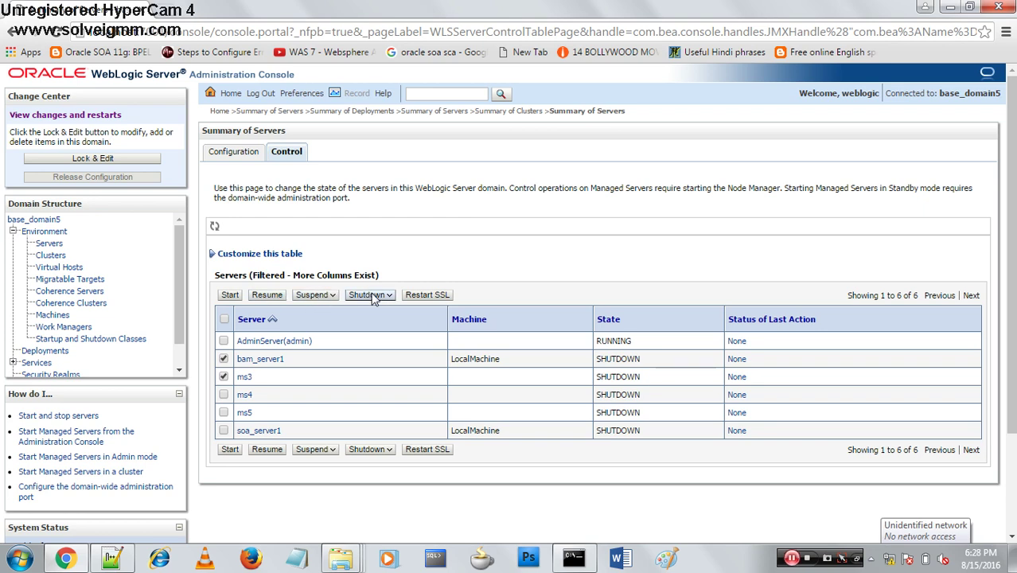
Step: Customize the servers control table to display all available columns, with 10 rows per page
left_click(241, 255)
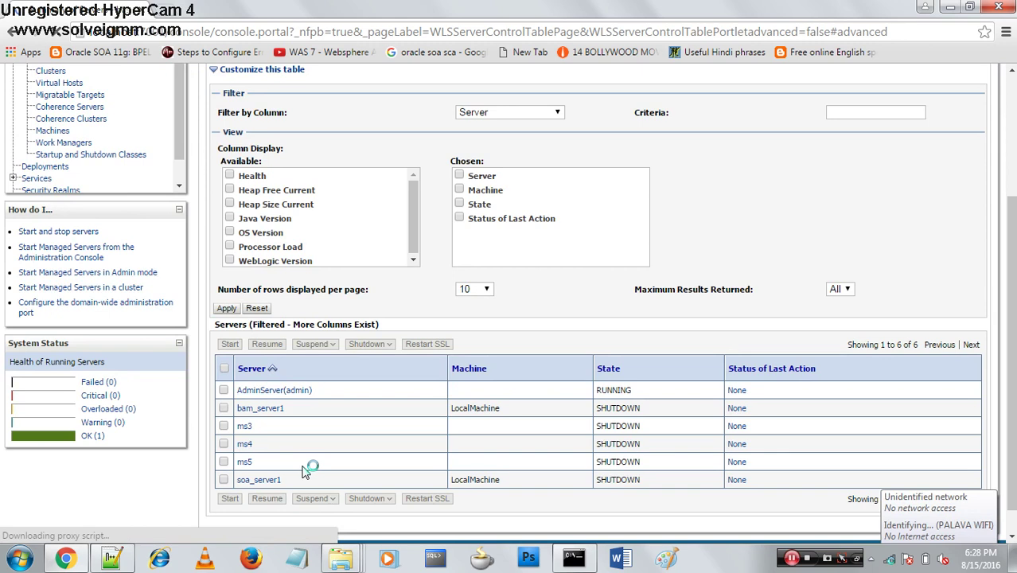
left_click(414, 264)
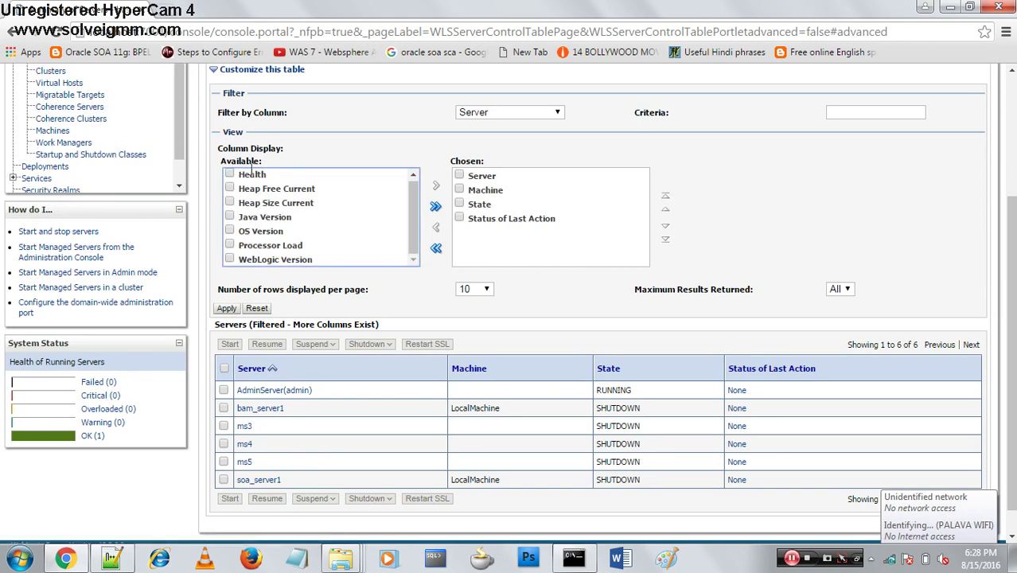
left_click(436, 207)
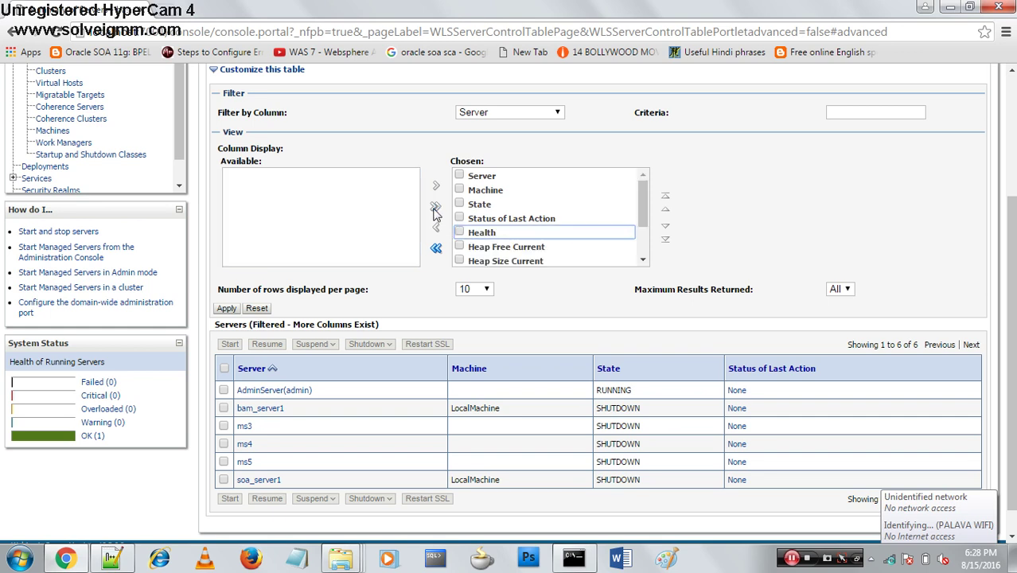
left_click(487, 291)
left_click(468, 298)
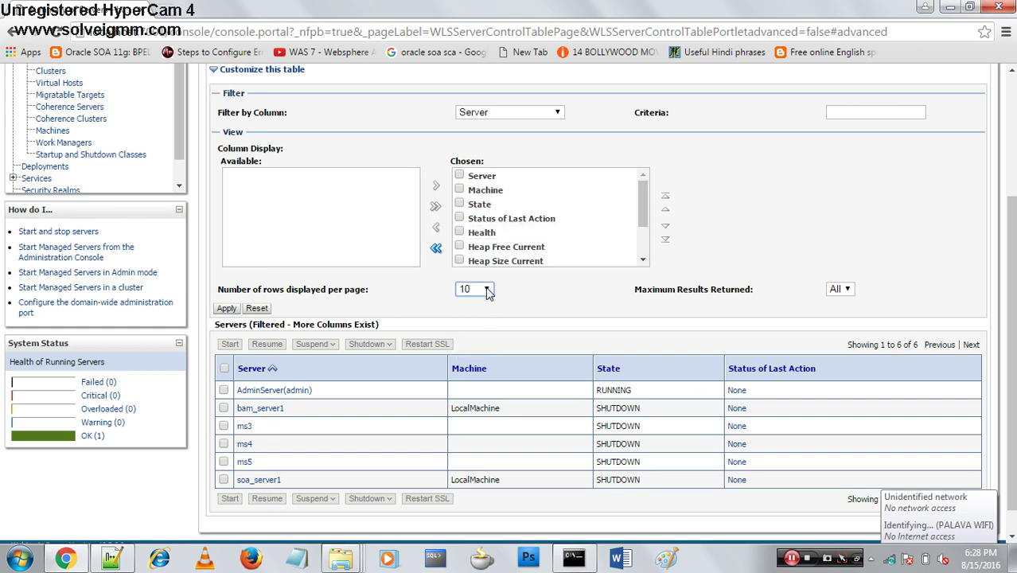
left_click(226, 309)
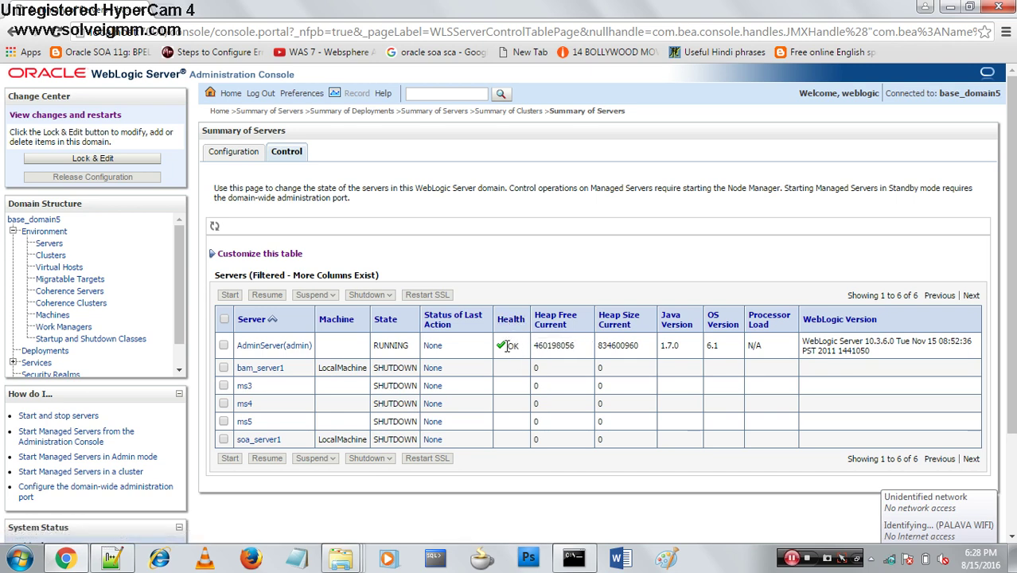
Step: Examine the health, heap and version details of AdminServer in the servers table
left_click_drag(510, 345, 521, 348)
left_click(514, 377)
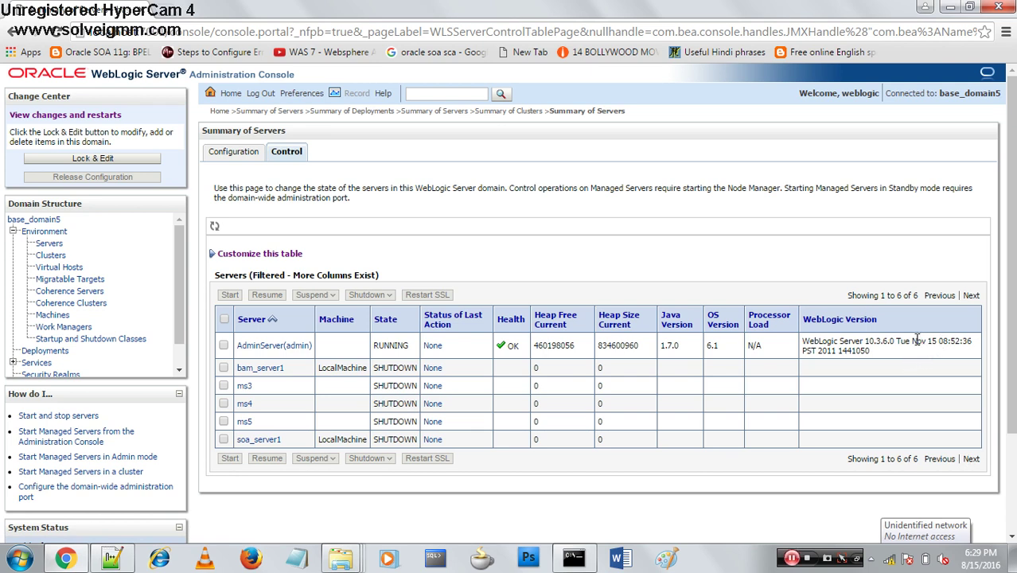
left_click_drag(918, 340, 917, 355)
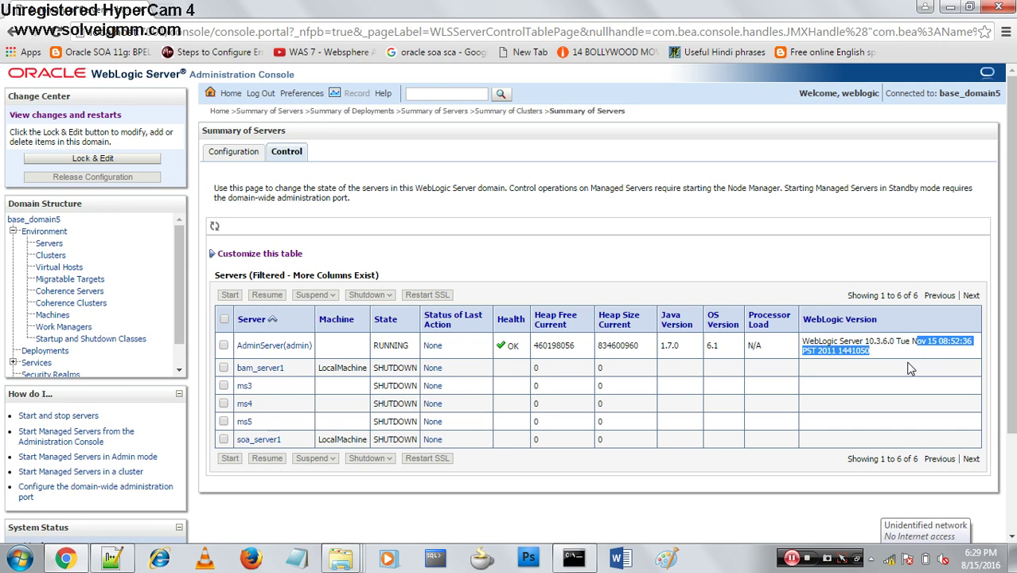
left_click(909, 364)
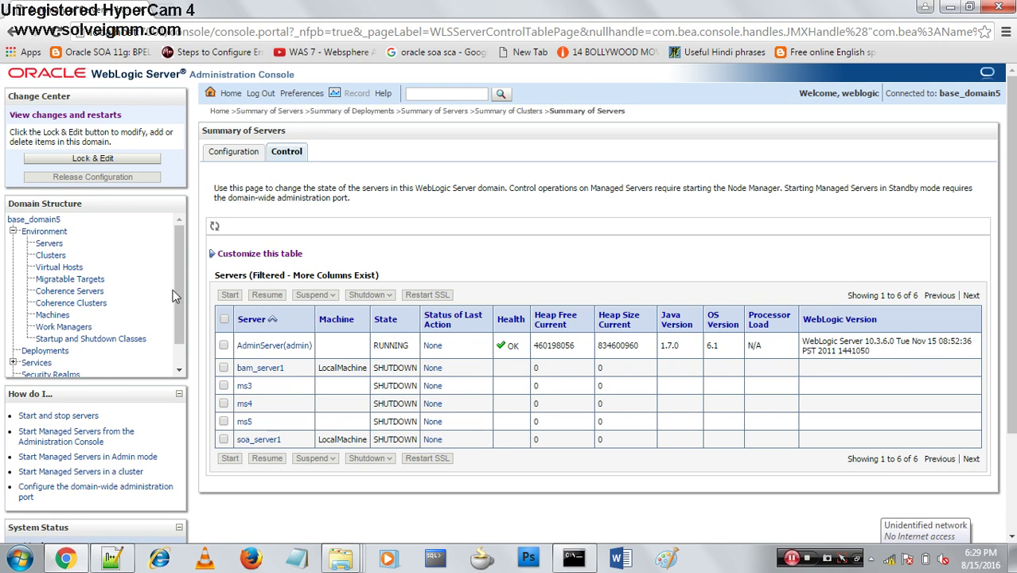
Step: Try to start the managed server bam_server1
left_click_drag(180, 297, 178, 316)
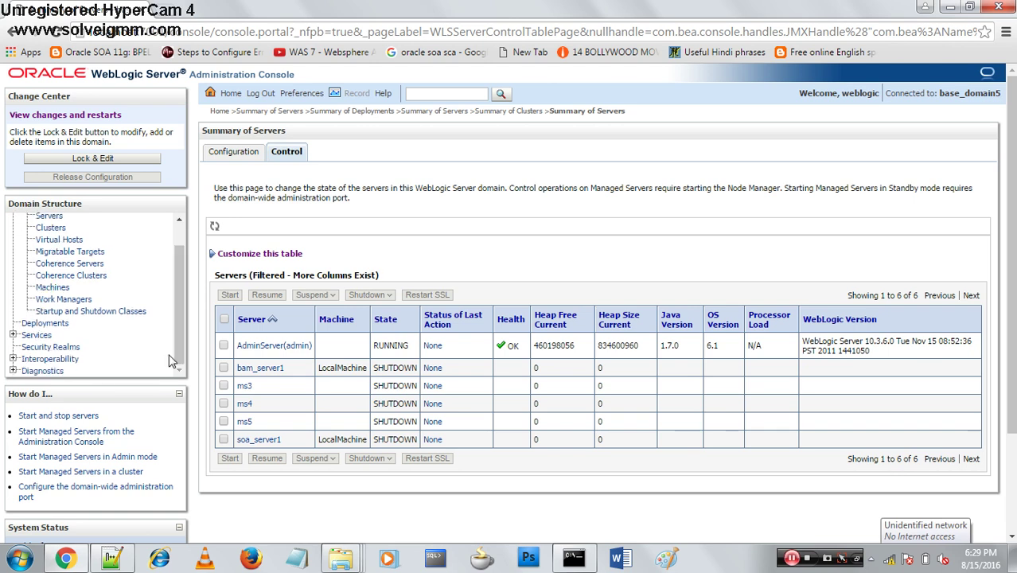
left_click(224, 368)
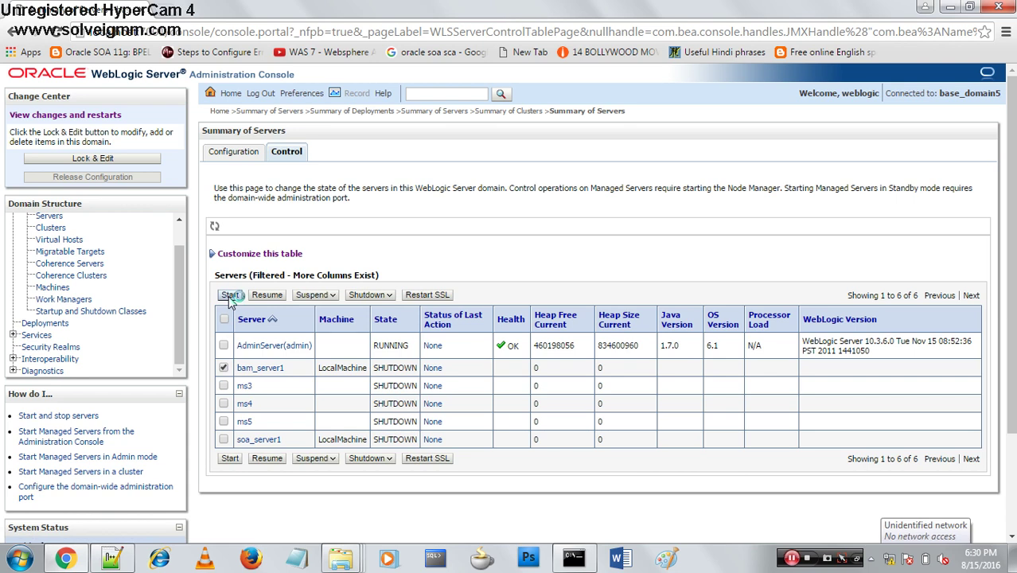
left_click(230, 295)
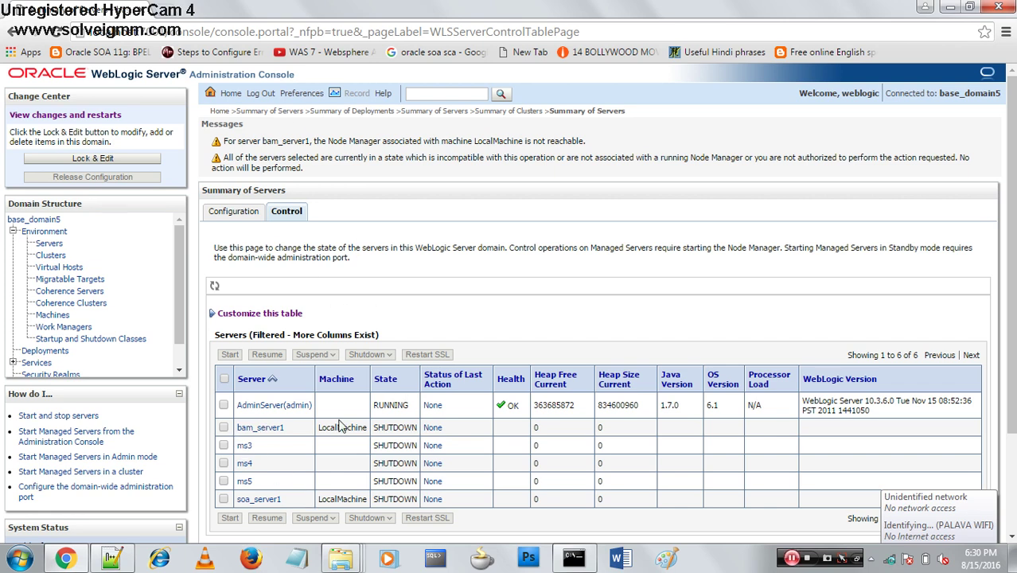
Step: Check the Node Manager status in the monitoring settings of the machine LocalMachine
left_click(46, 256)
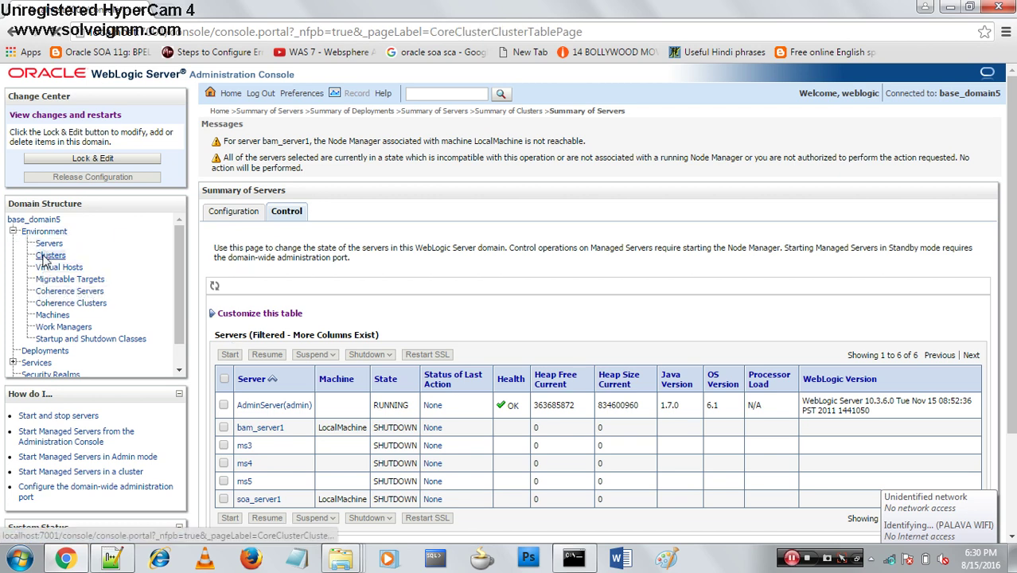
left_click(47, 315)
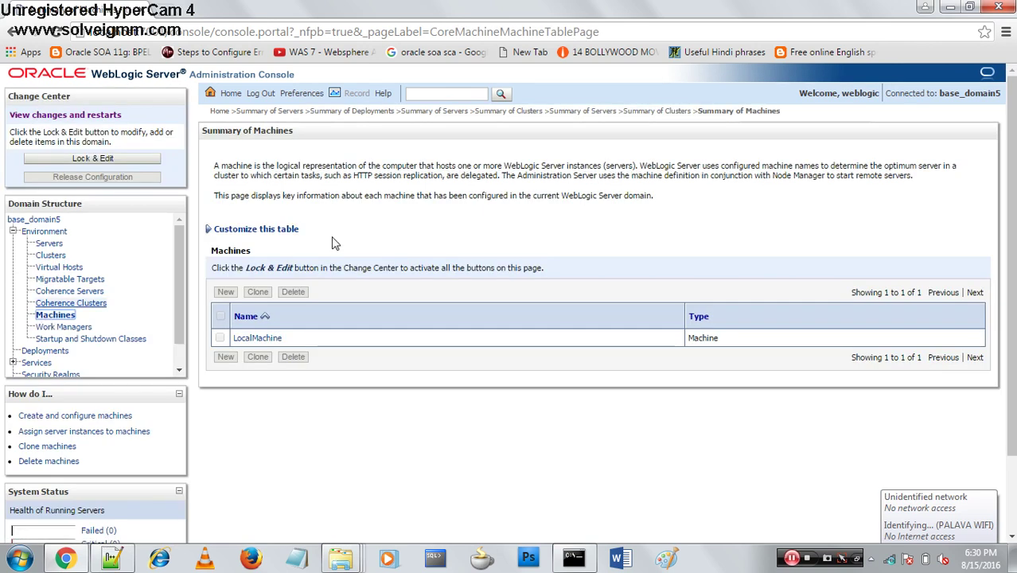
left_click(261, 338)
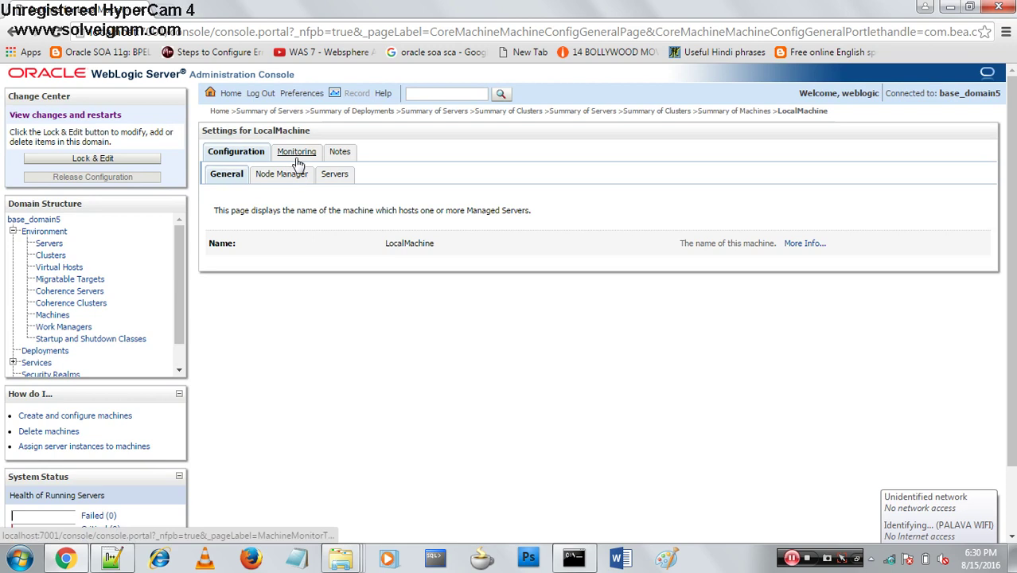
left_click(297, 153)
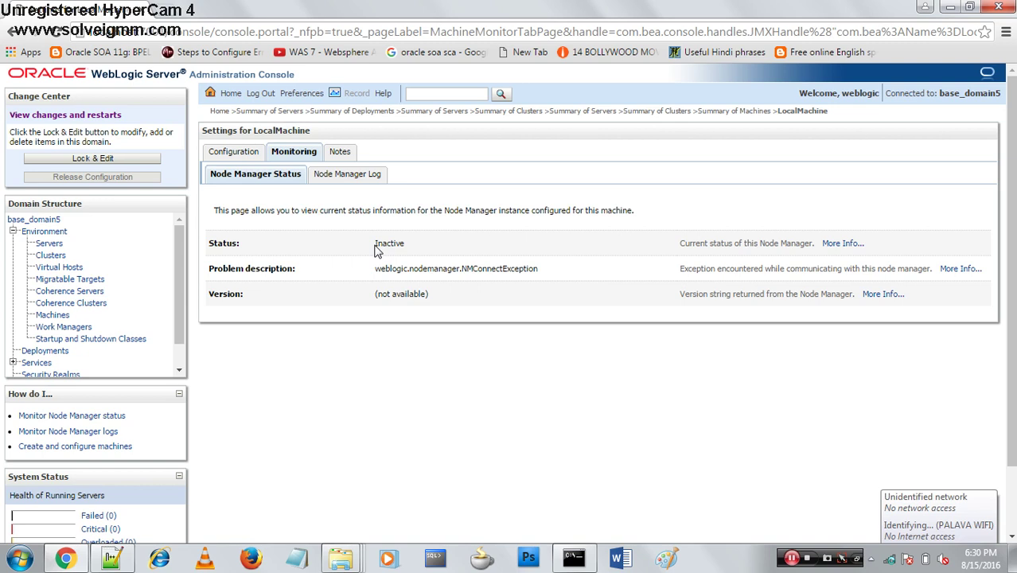
left_click_drag(378, 247, 406, 248)
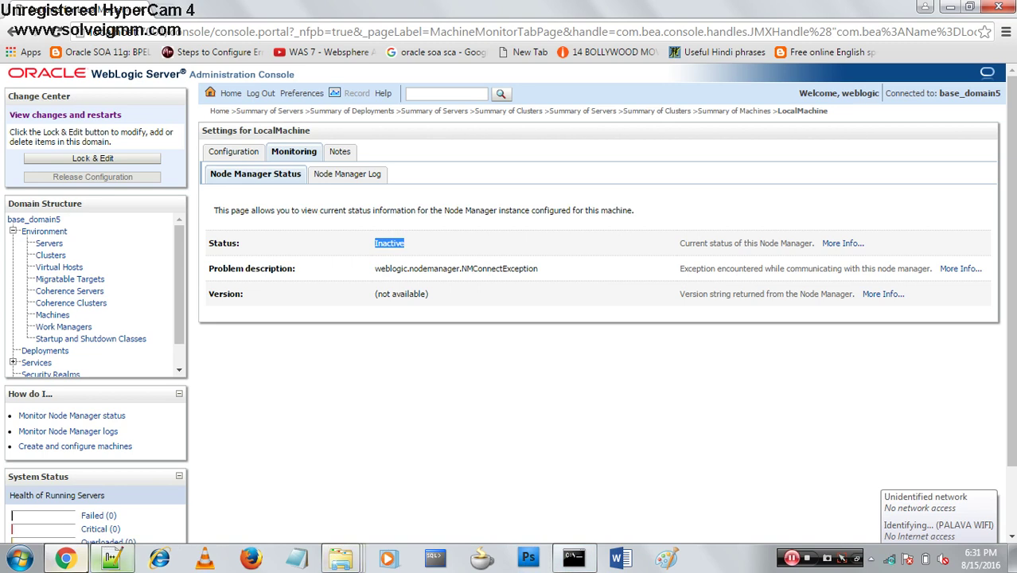
Step: Switch to the Windows Explorer window showing the config folder of base_domain4
left_click(20, 561)
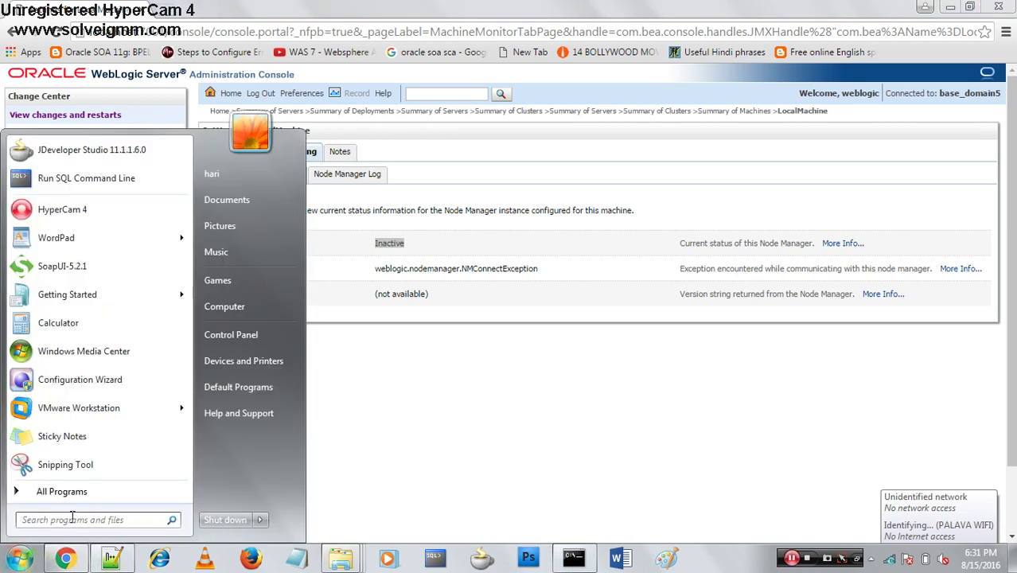
left_click(531, 433)
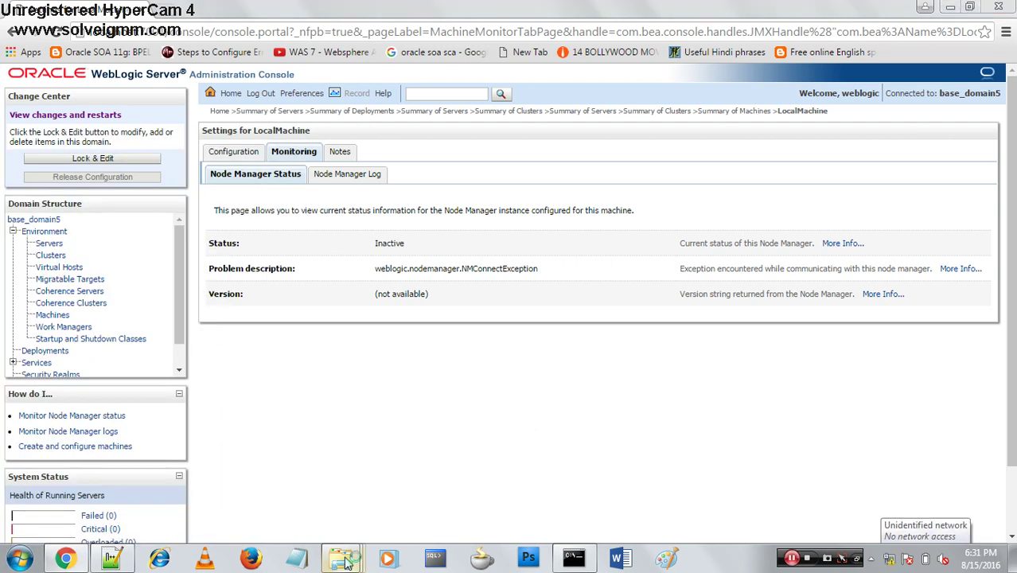
mouse_move(348, 563)
mouse_move(162, 481)
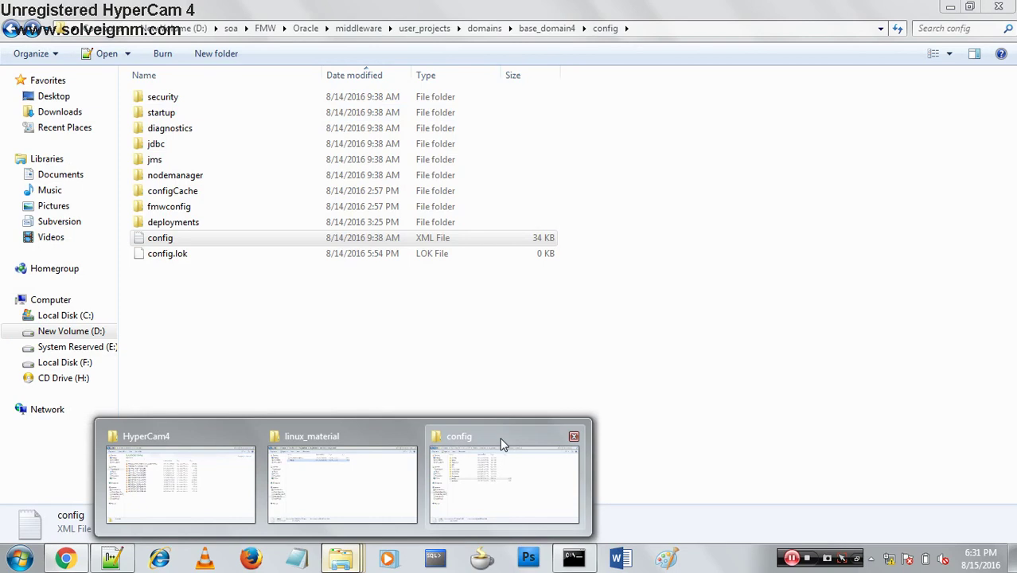
left_click(503, 444)
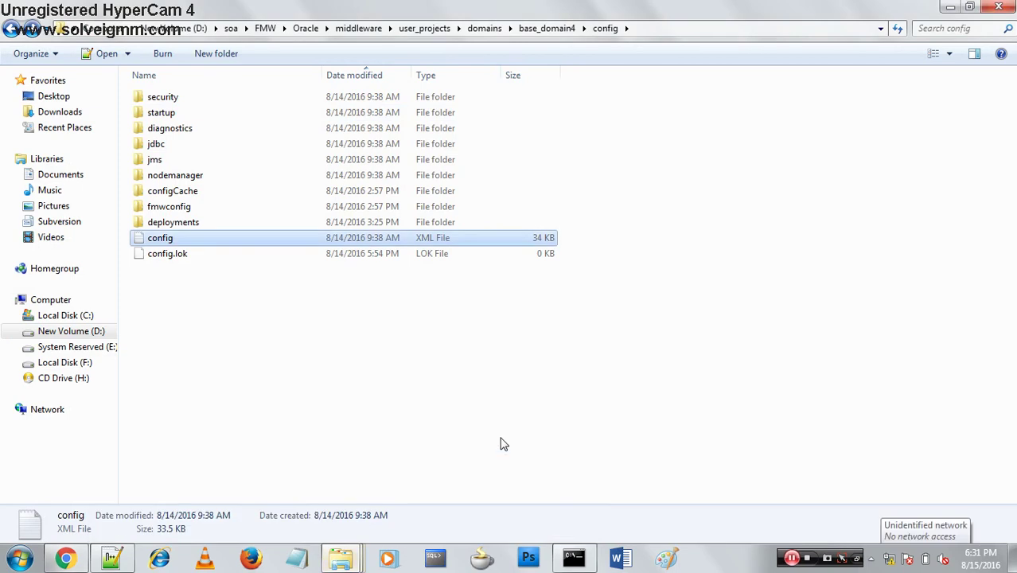
Step: Open the base_domain5 folder under user_projects\domains to look for Node Manager files
left_click(15, 29)
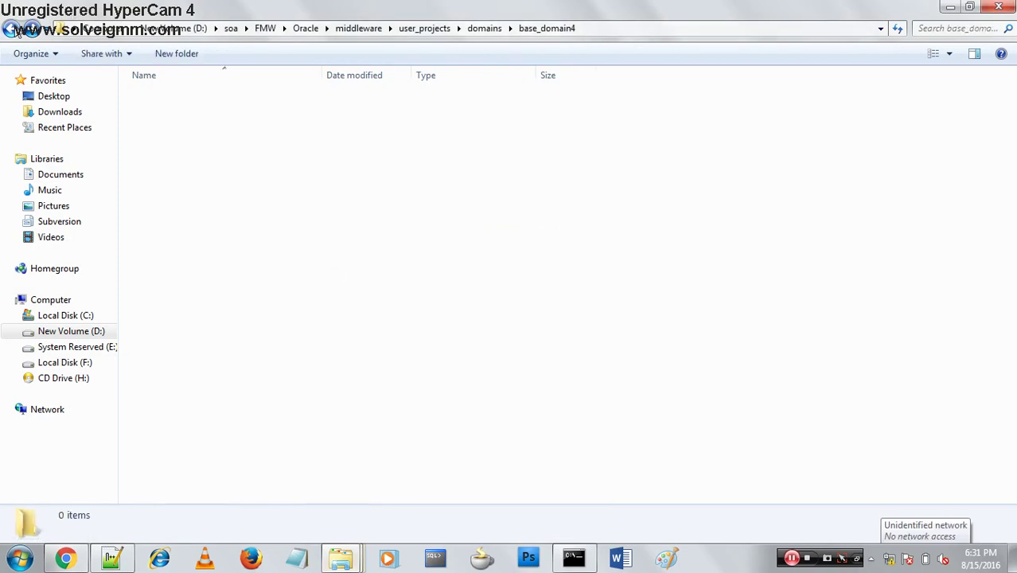
left_click(15, 30)
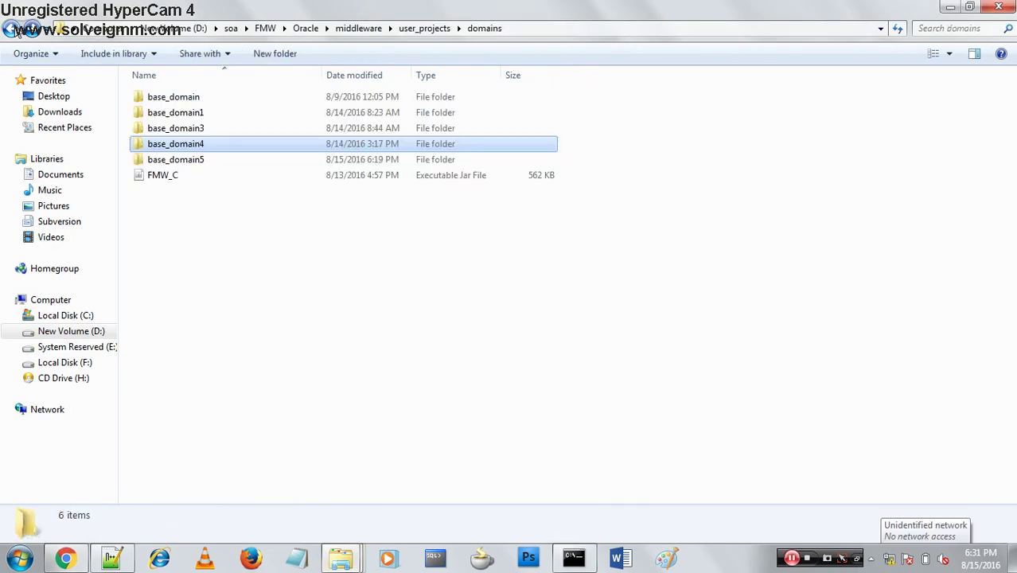
double_click(201, 161)
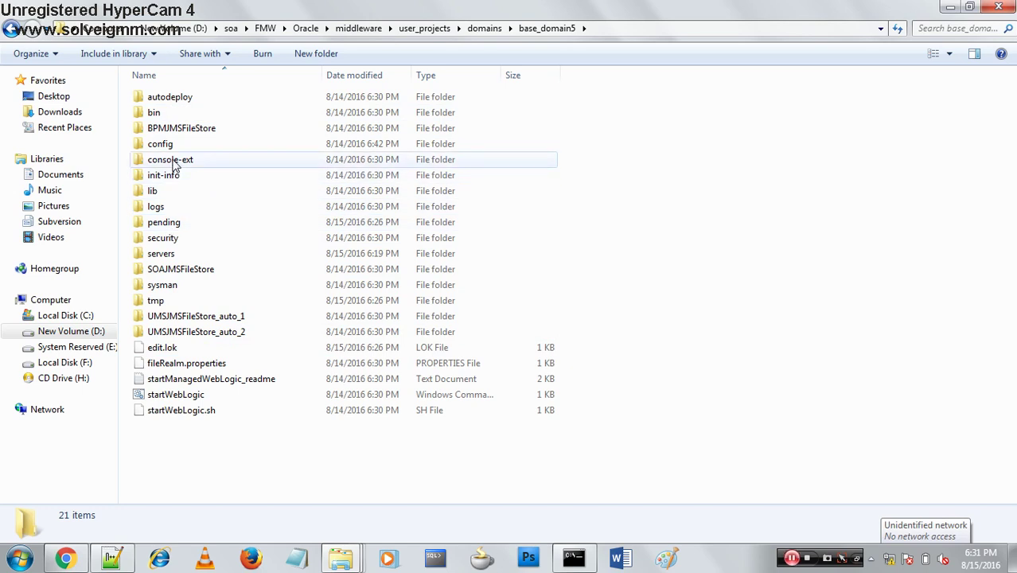
Step: Look in the nodemanager folder under middleware\wlserver_10.3\common
left_click(6, 29)
left_click(6, 28)
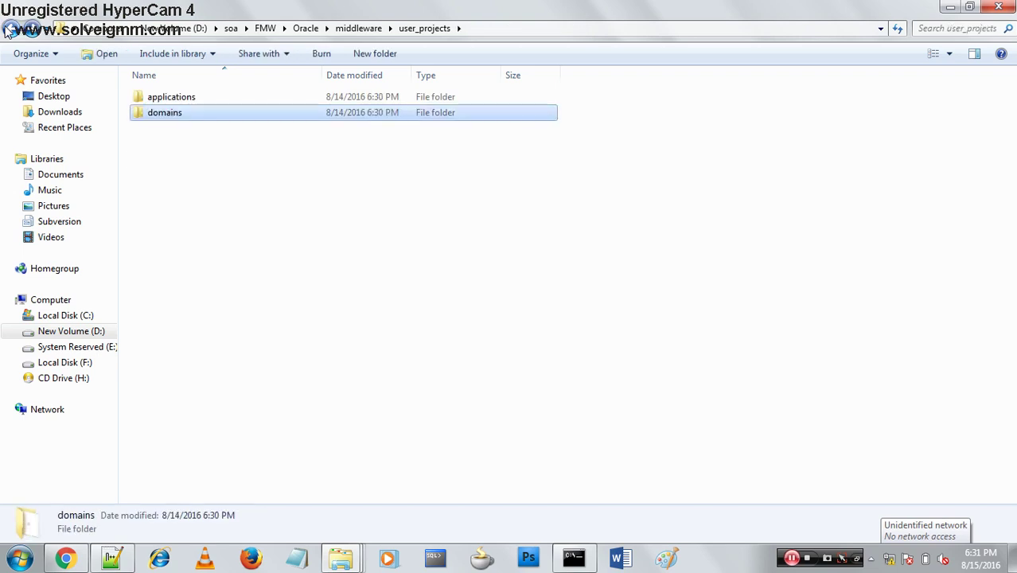
left_click(6, 29)
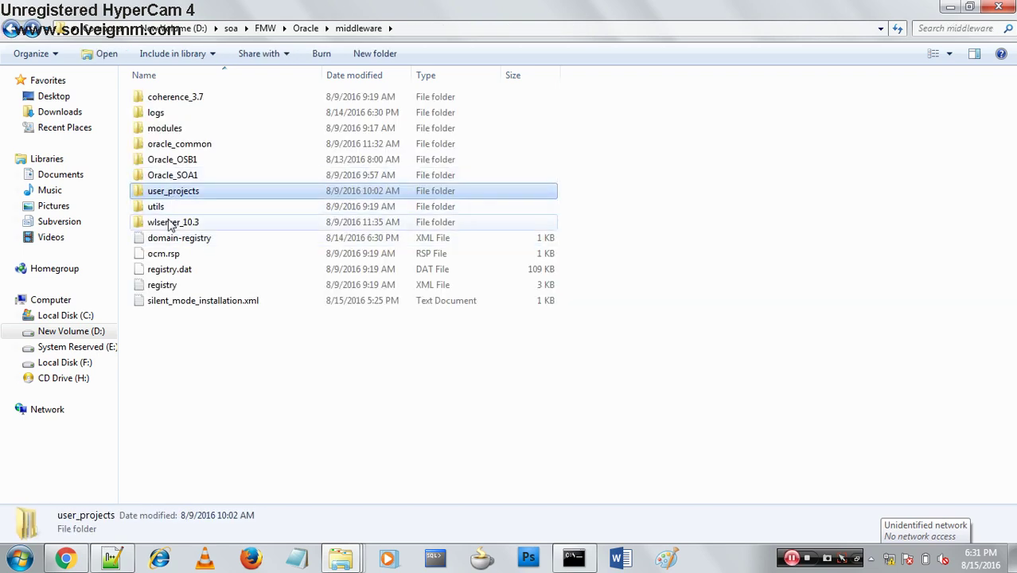
double_click(169, 225)
double_click(171, 99)
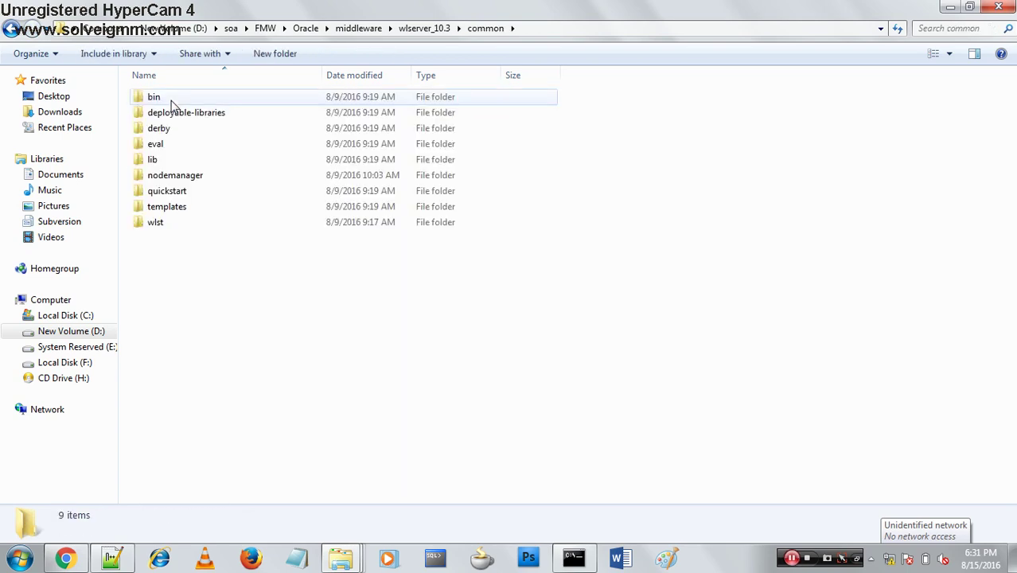
double_click(166, 180)
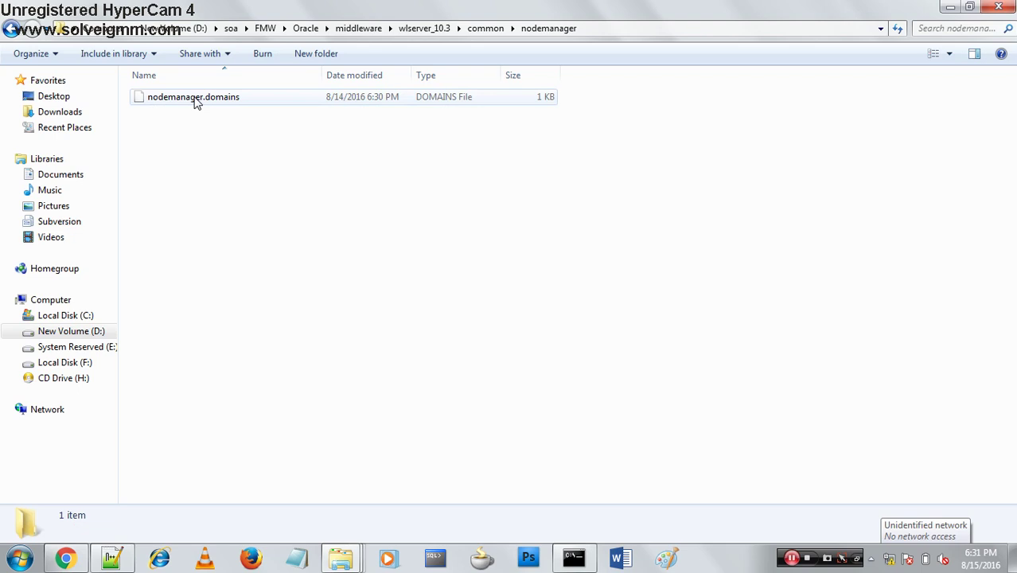
Step: Look through the scripts in wlserver_10.3\common\bin for a Node Manager start script
left_click(12, 28)
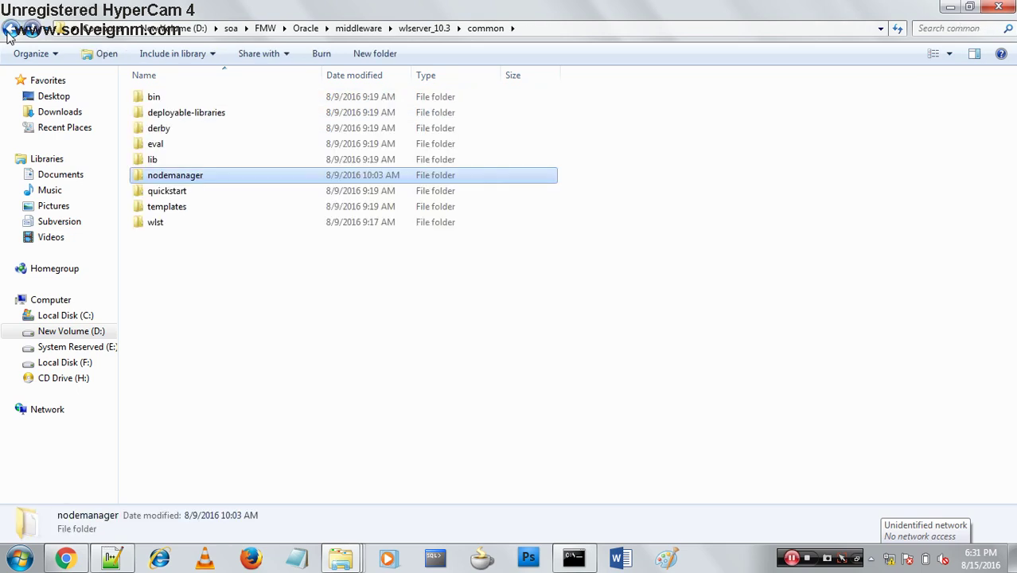
double_click(159, 98)
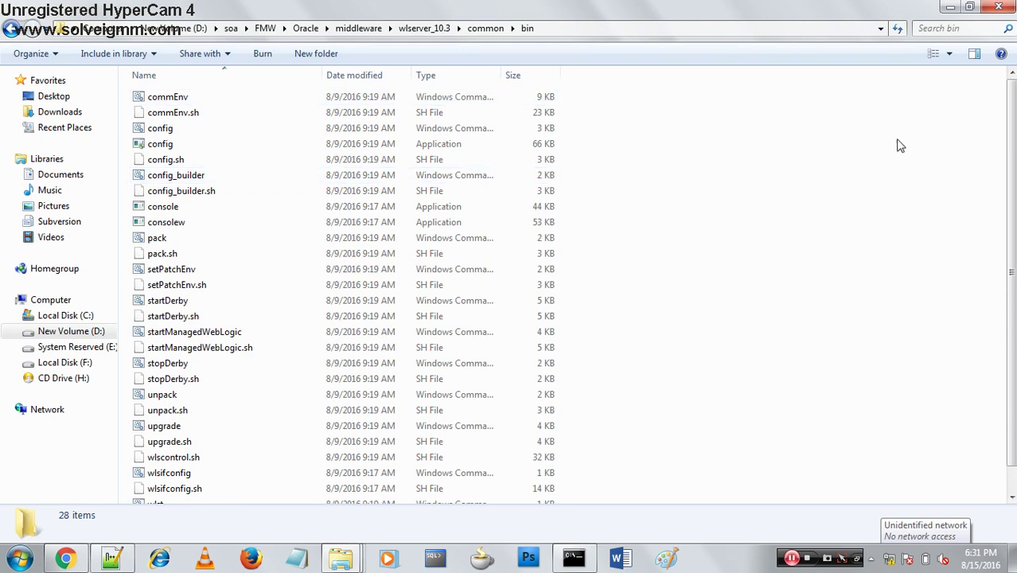
scroll(1011, 204, "down", 2)
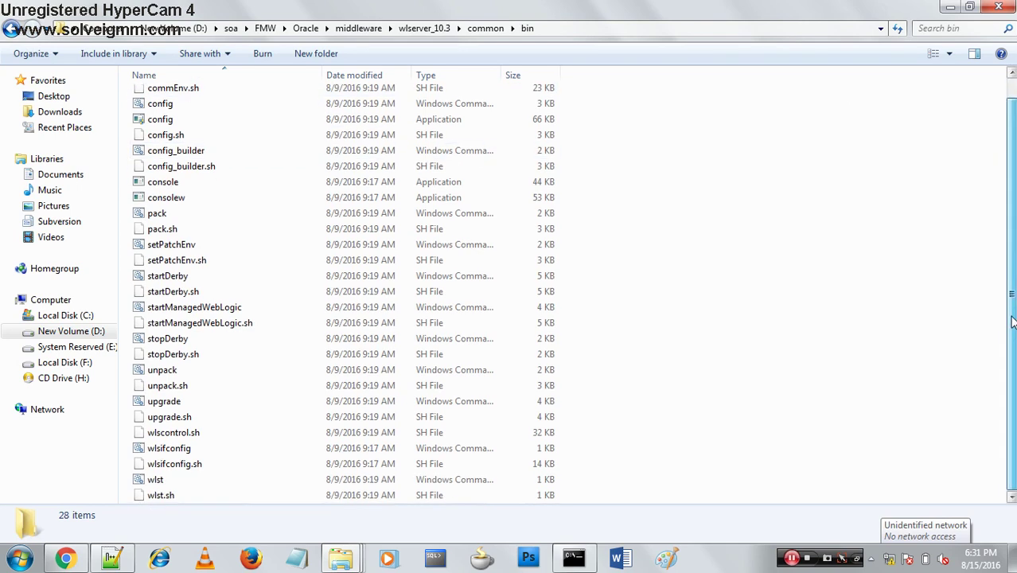
Step: Look in wlserver_10.3\server\bin for Node Manager files whose names begin with n
left_click(10, 29)
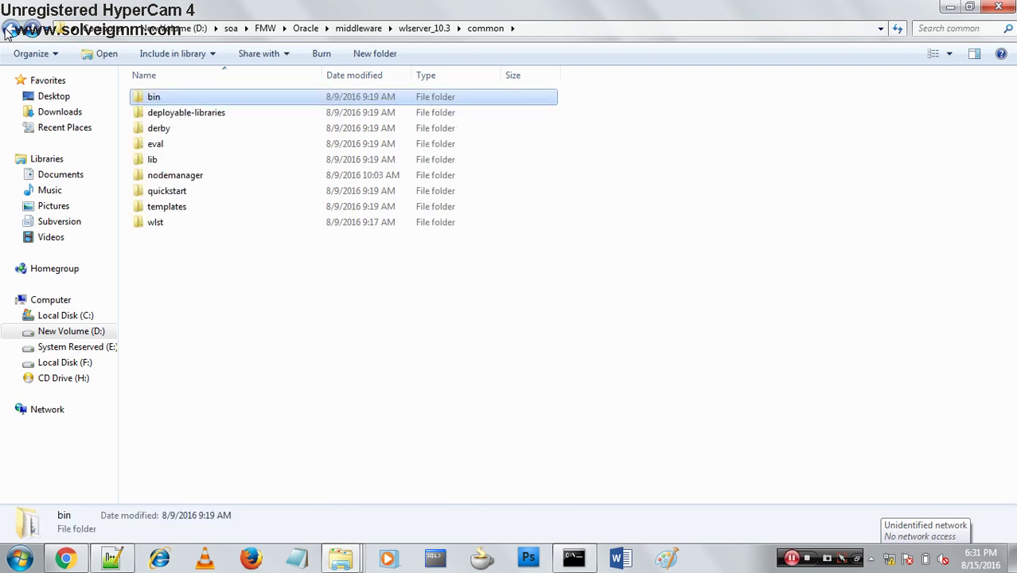
left_click(9, 29)
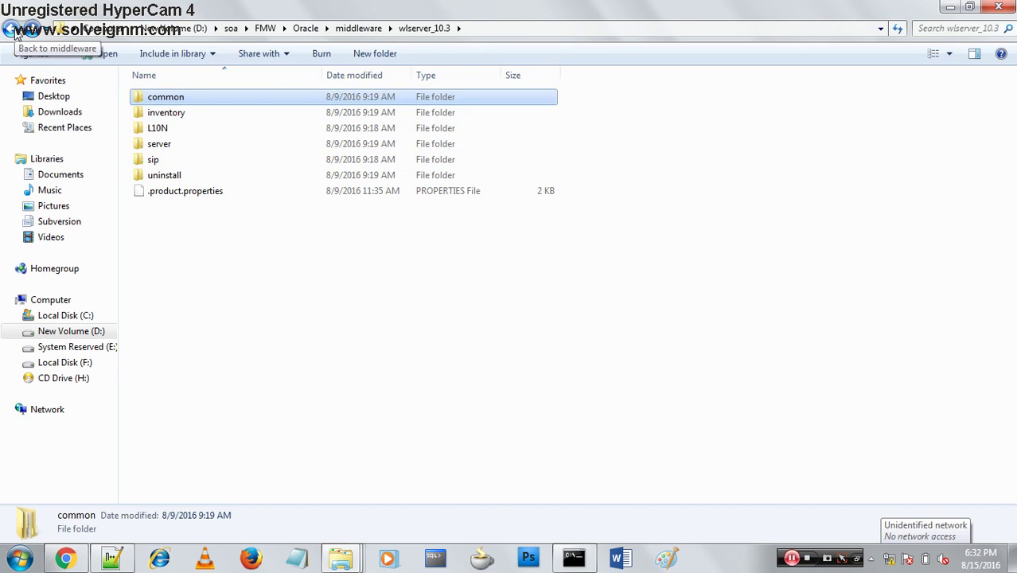
double_click(188, 149)
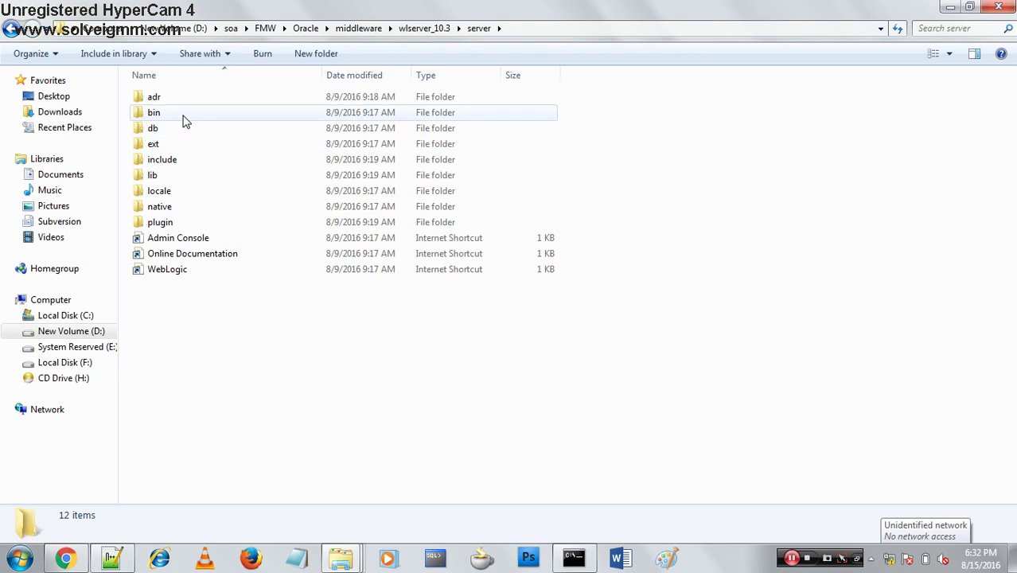
double_click(184, 118)
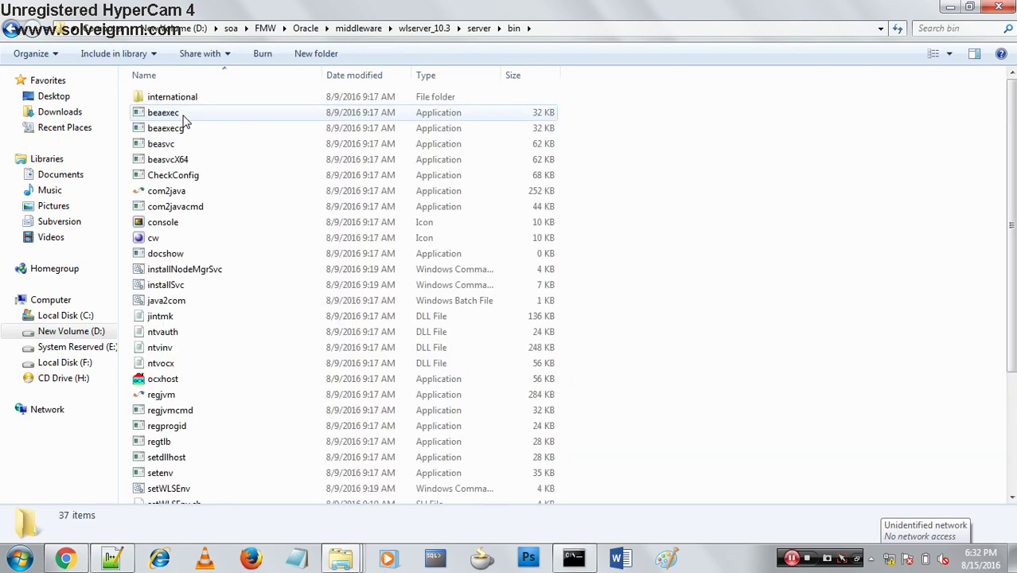
key("n")
key("n")
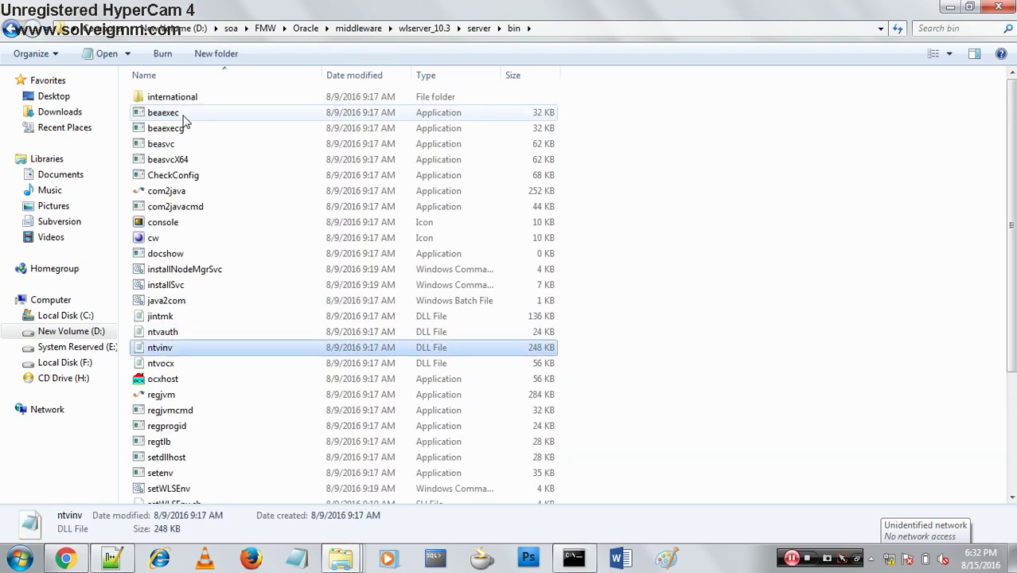
key("n")
key("n")
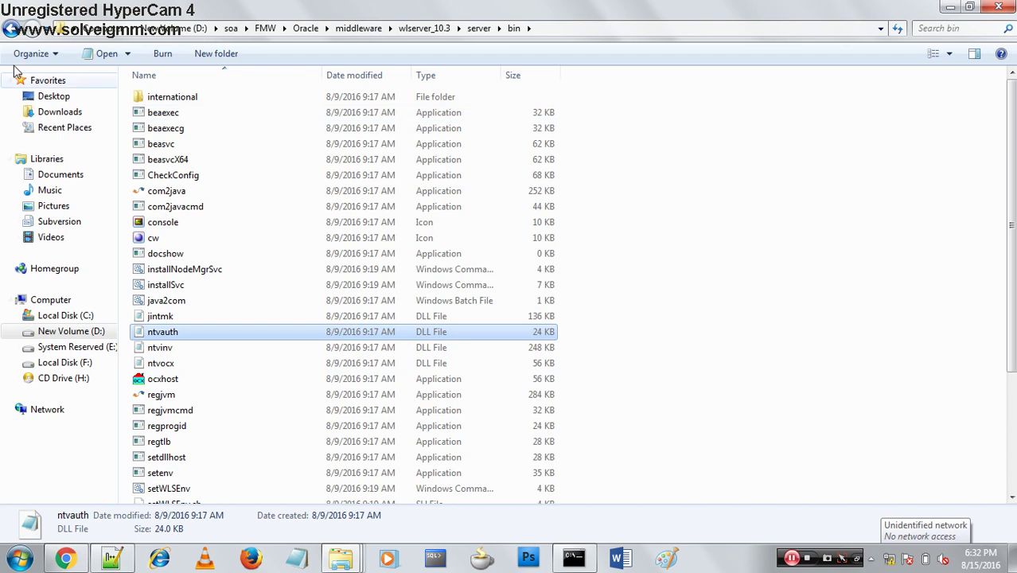
Step: Return to wlserver_10.3\common\bin and check its whole file list again for a Node Manager script
left_click(10, 30)
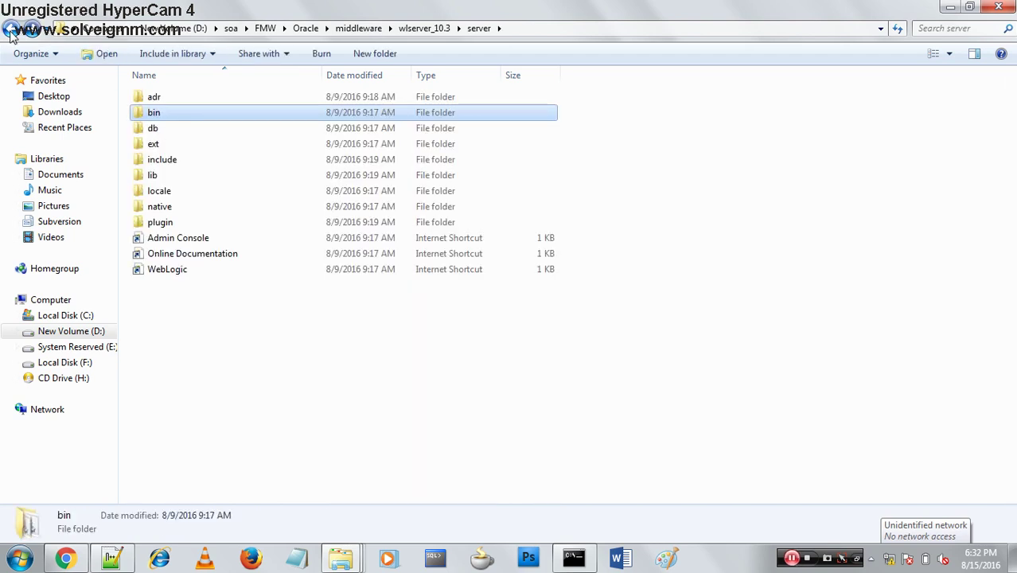
left_click(10, 30)
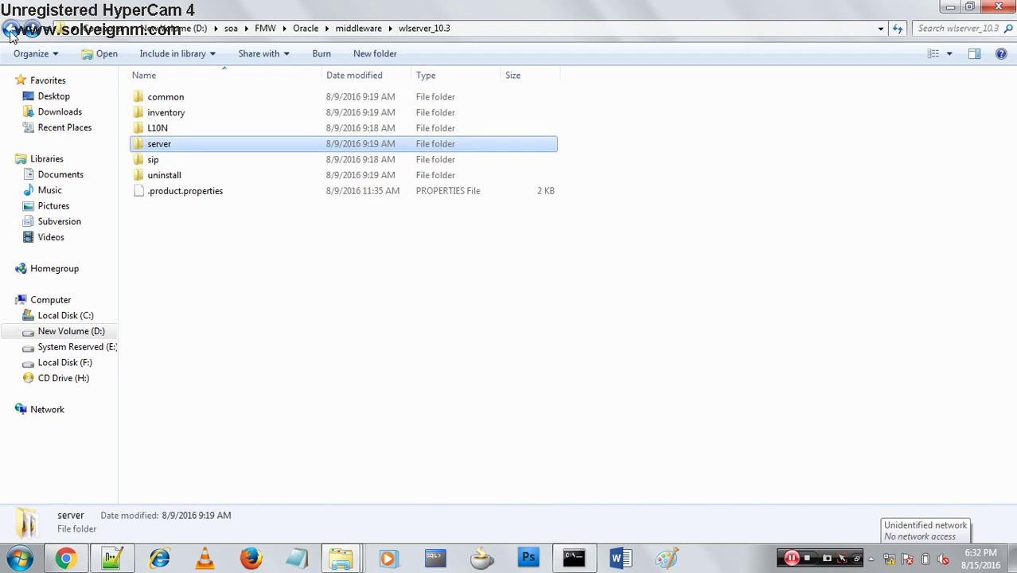
double_click(188, 103)
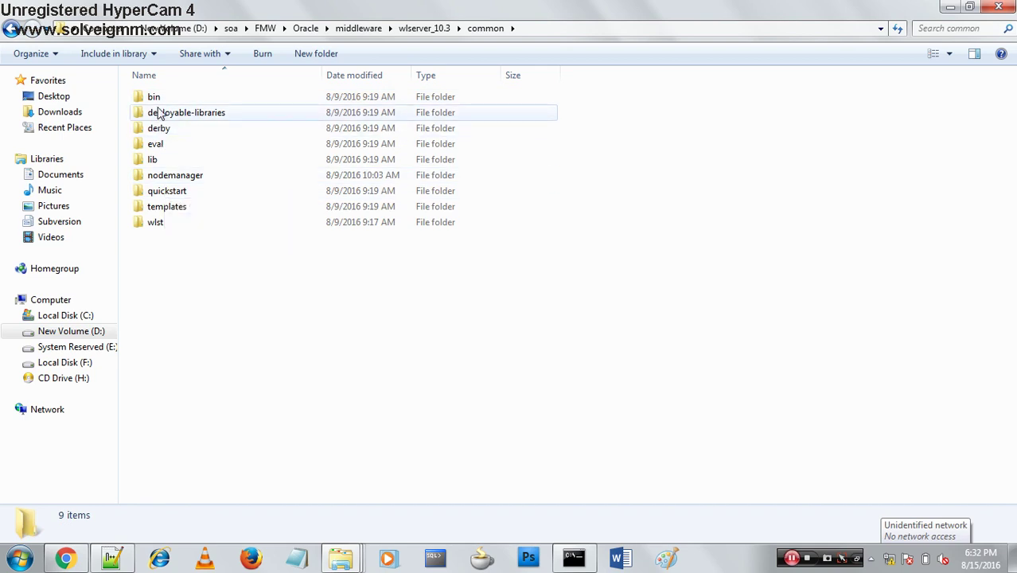
double_click(156, 99)
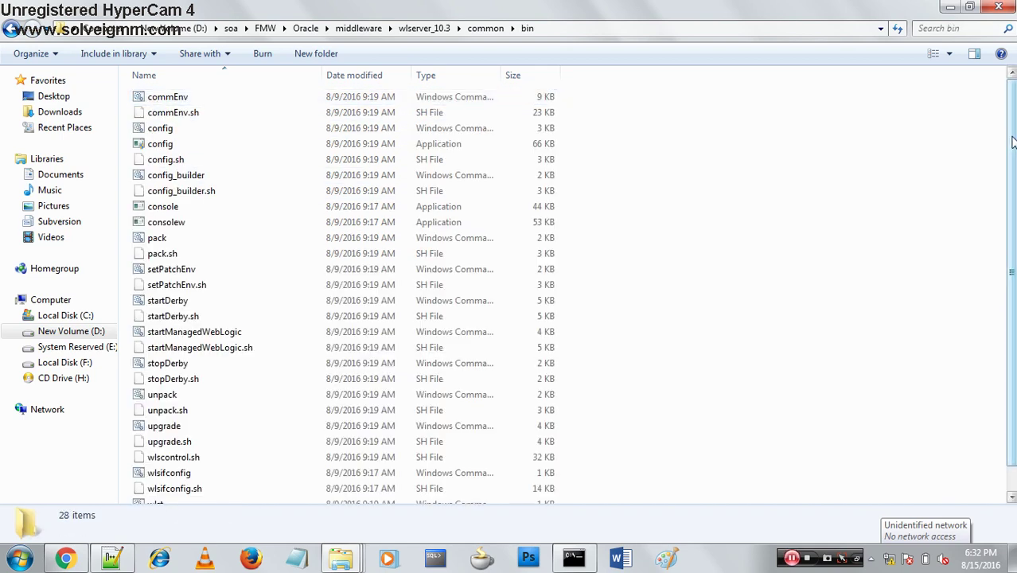
left_click_drag(1014, 141, 999, 336)
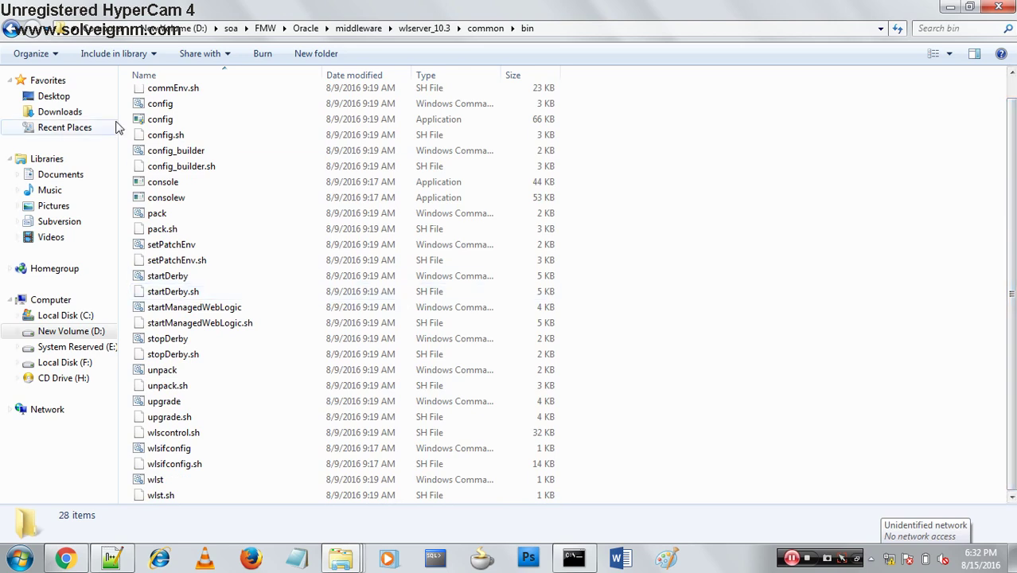
Step: Look in the bin folder of base_domain5 and its nodemanager subfolder for a way to start Node Manager
left_click(9, 32)
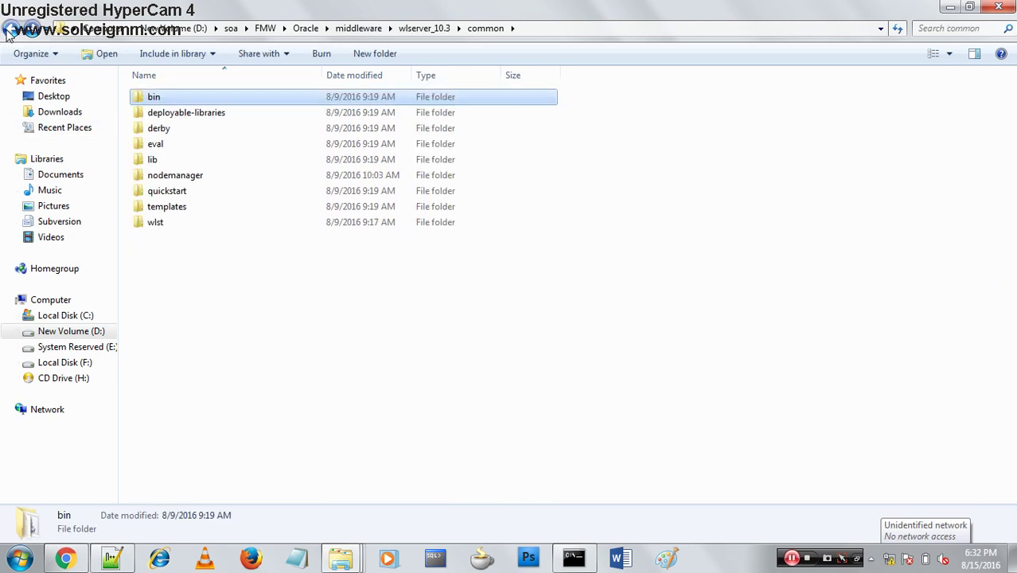
left_click(9, 31)
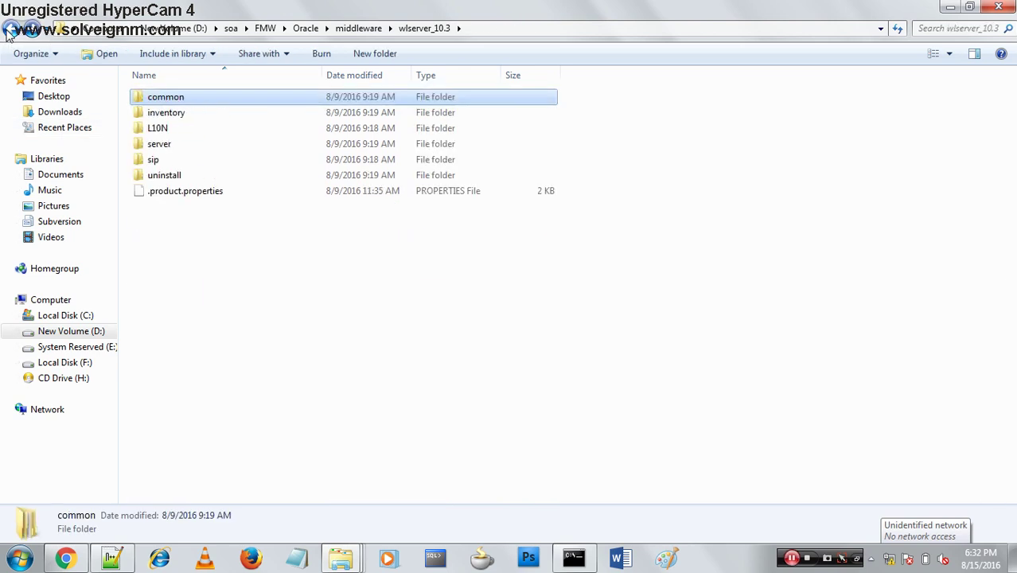
left_click(9, 31)
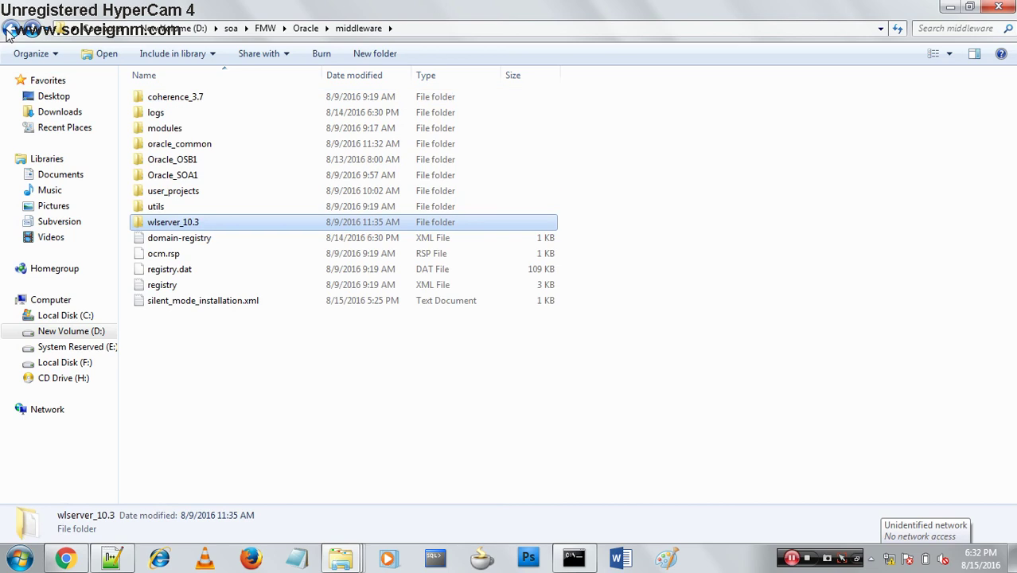
double_click(180, 192)
double_click(167, 118)
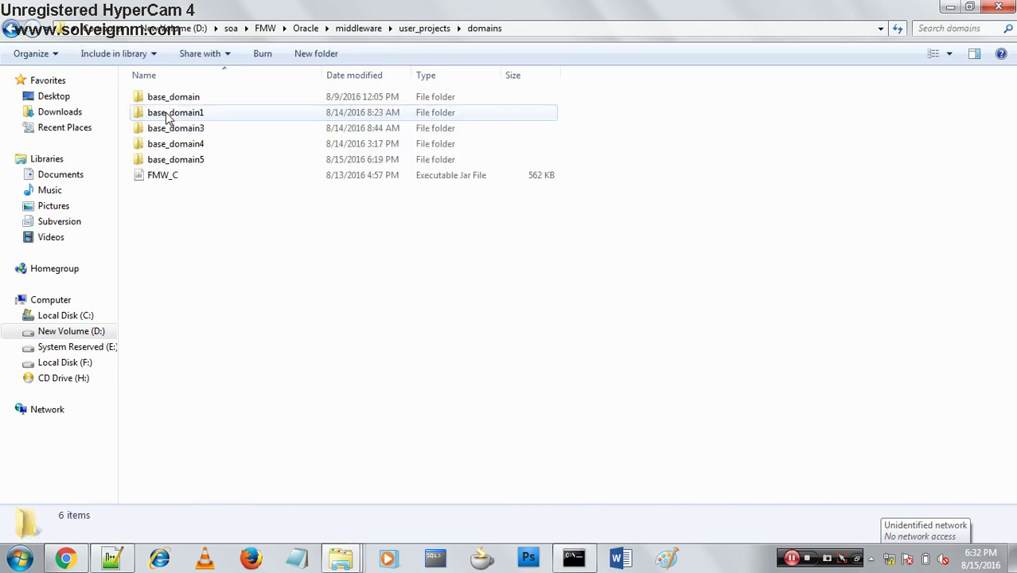
double_click(165, 159)
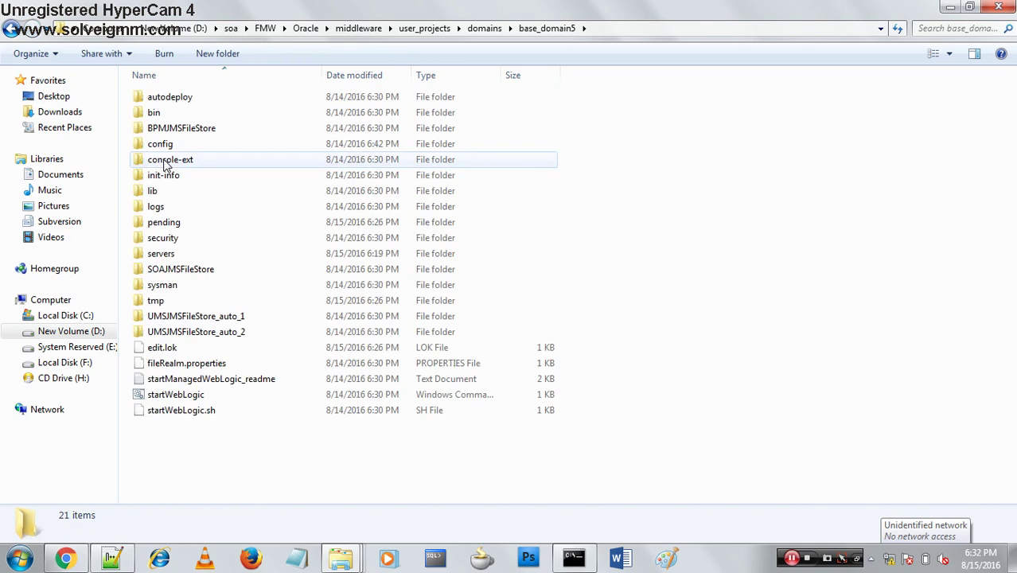
double_click(169, 113)
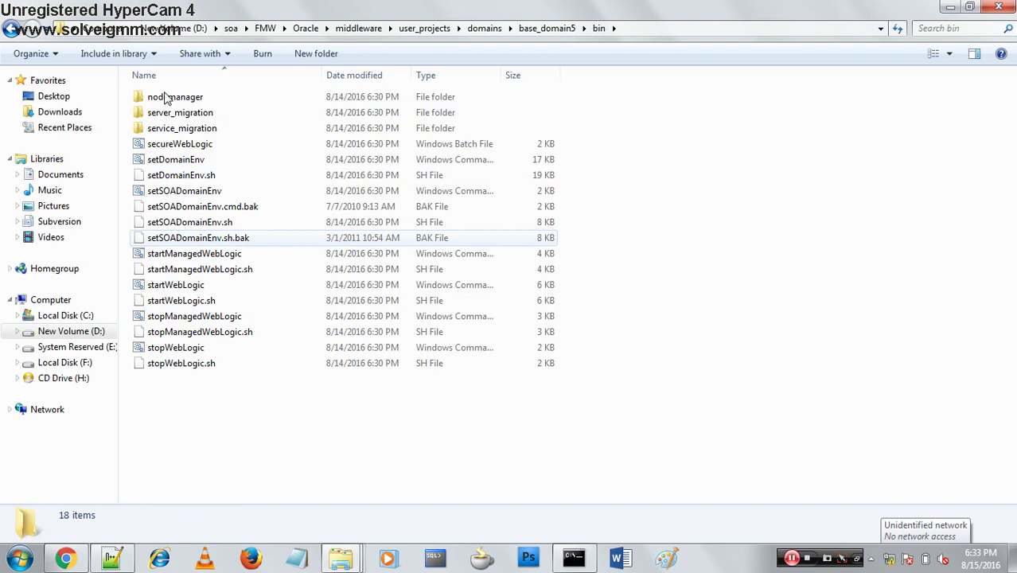
double_click(170, 97)
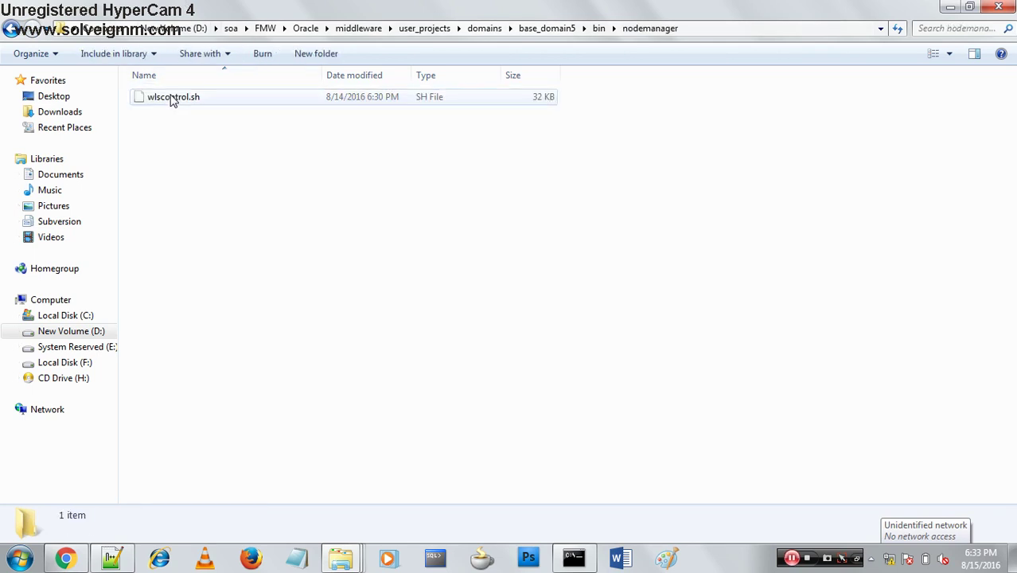
left_click(9, 32)
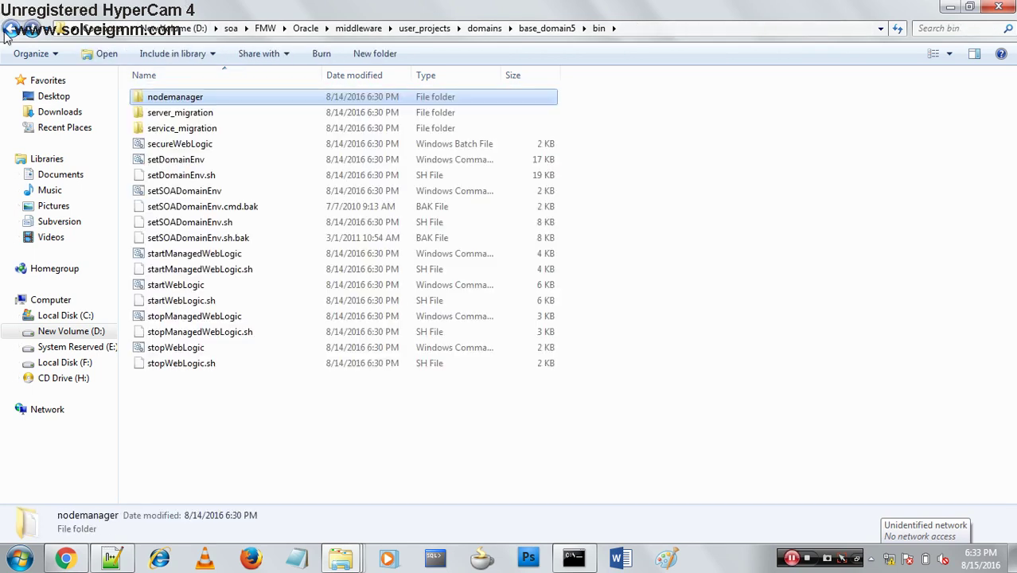
Step: Search the installed programs for "node" and launch the first Node Manager entry
left_click(18, 558)
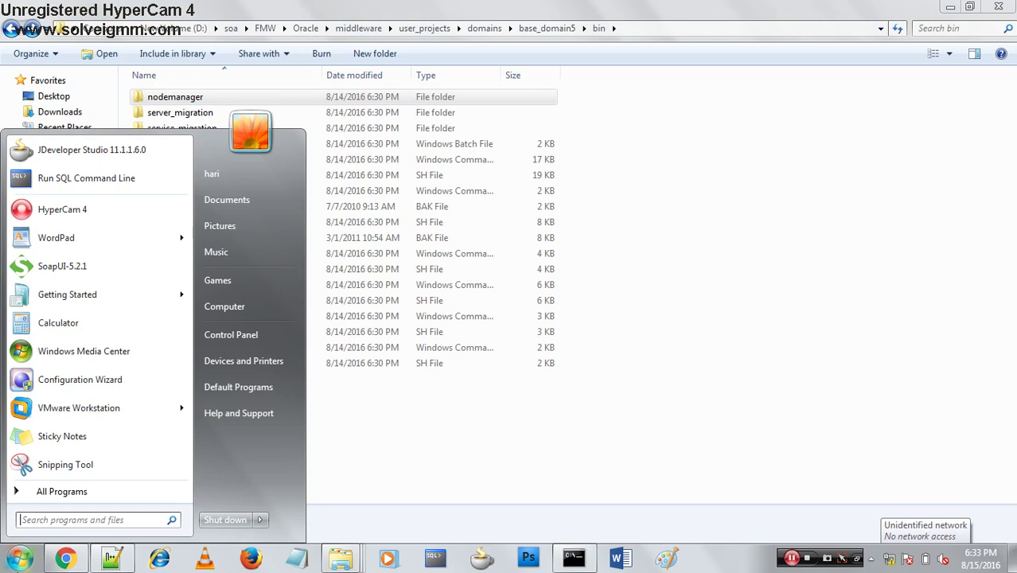
left_click(404, 459)
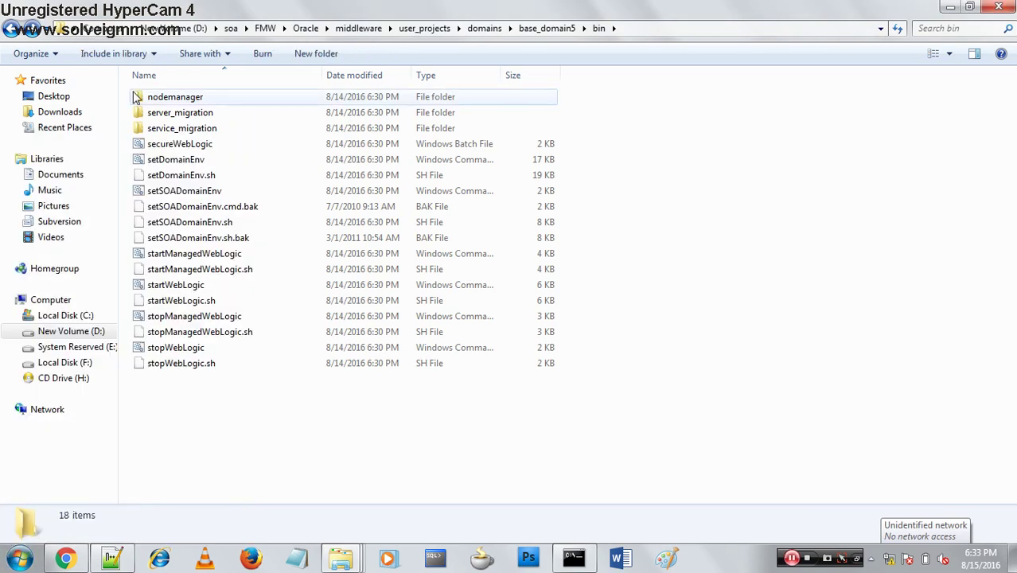
left_click(19, 561)
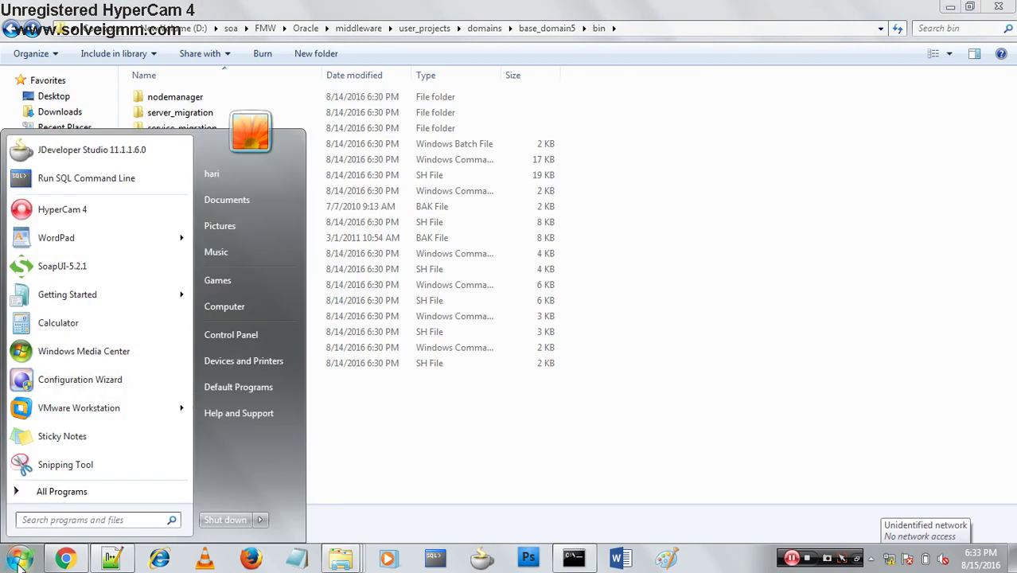
type("node")
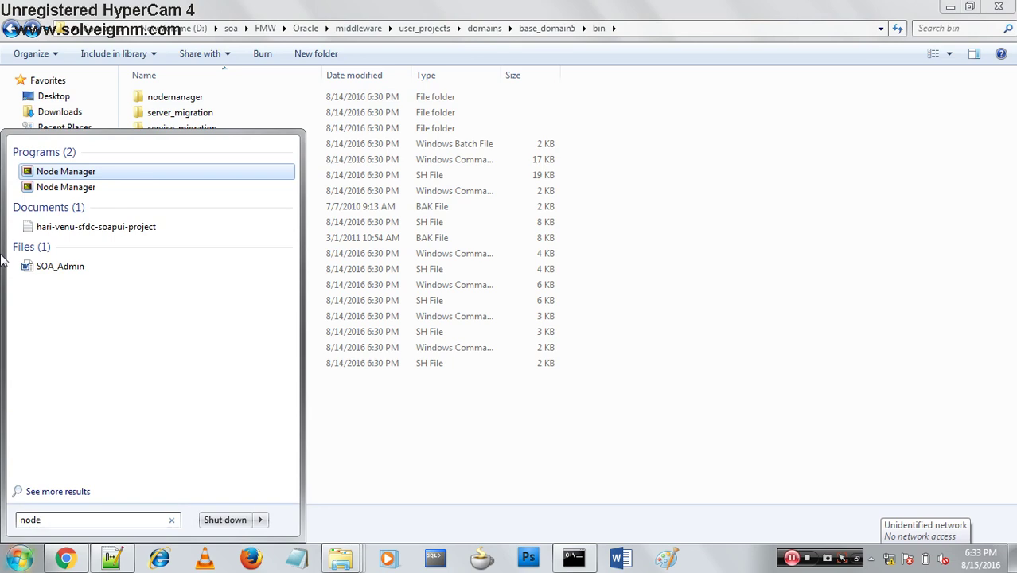
left_click(51, 172)
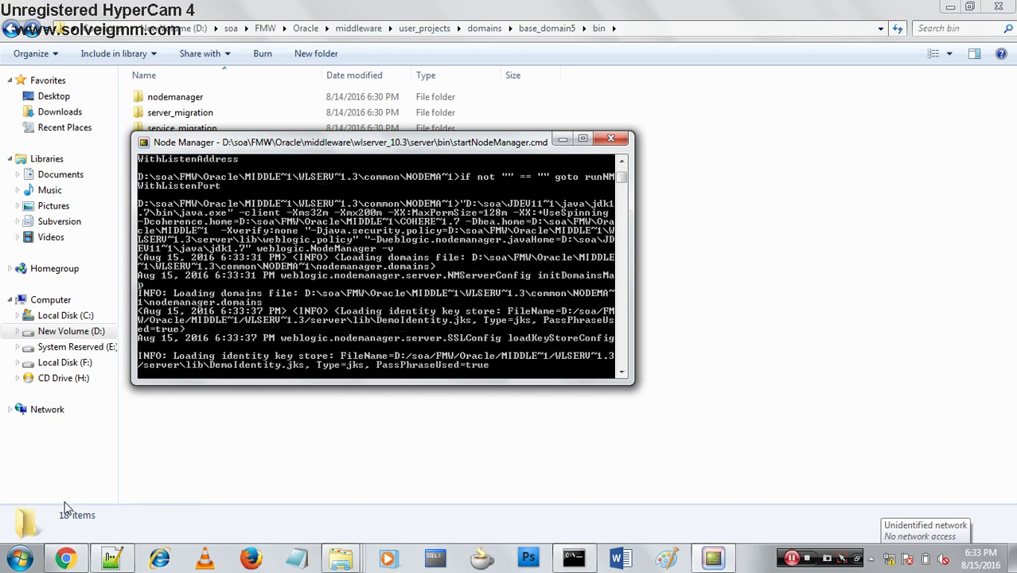
Step: Switch to Chrome and reload LocalMachine's Node Manager Status page to check whether Node Manager is reachable
mouse_move(65, 557)
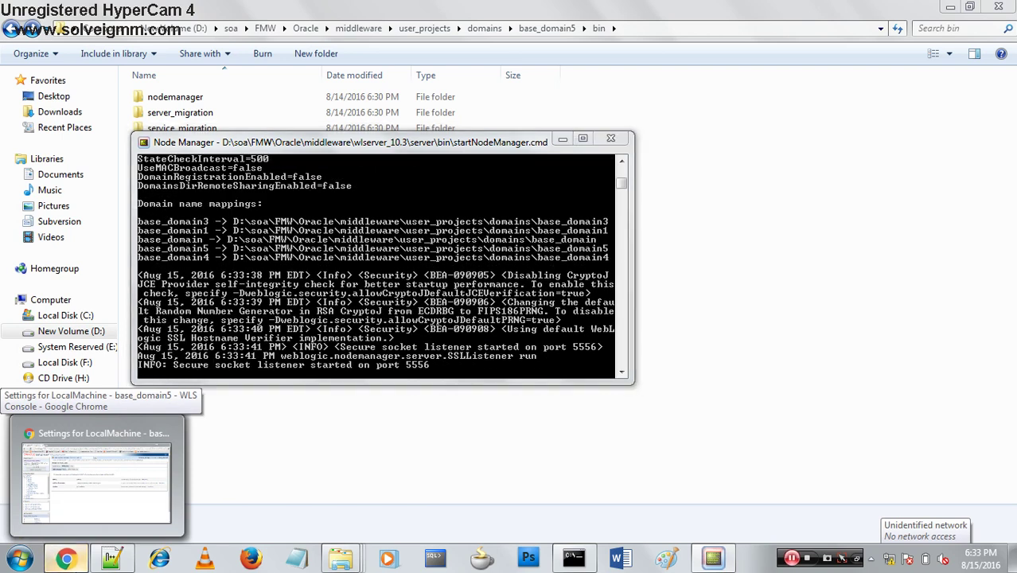
left_click(95, 482)
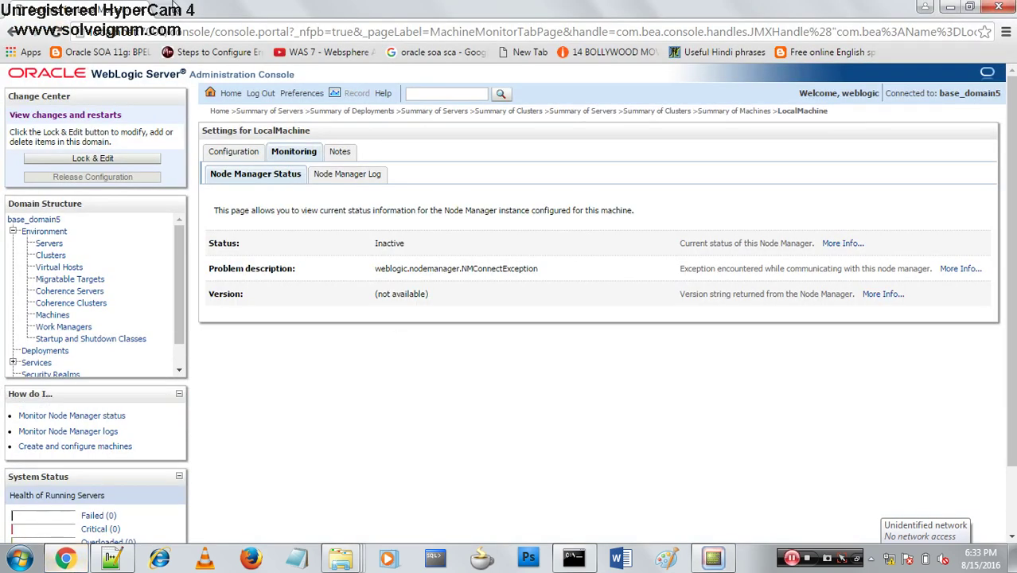
left_click(170, 33)
key("Return")
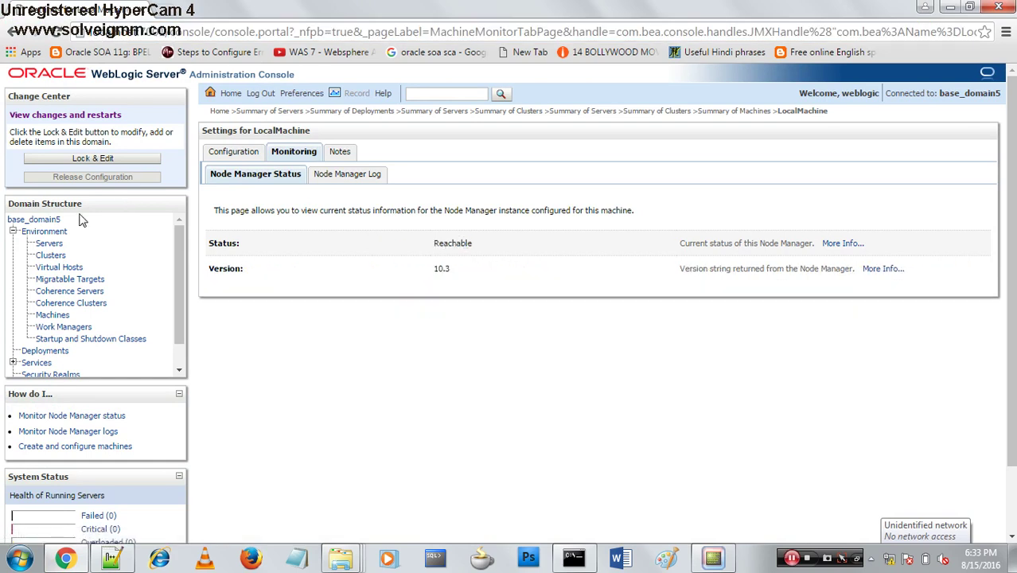
Step: Start bam_server1 from the control page of the Summary of Servers and confirm the start request
left_click(49, 244)
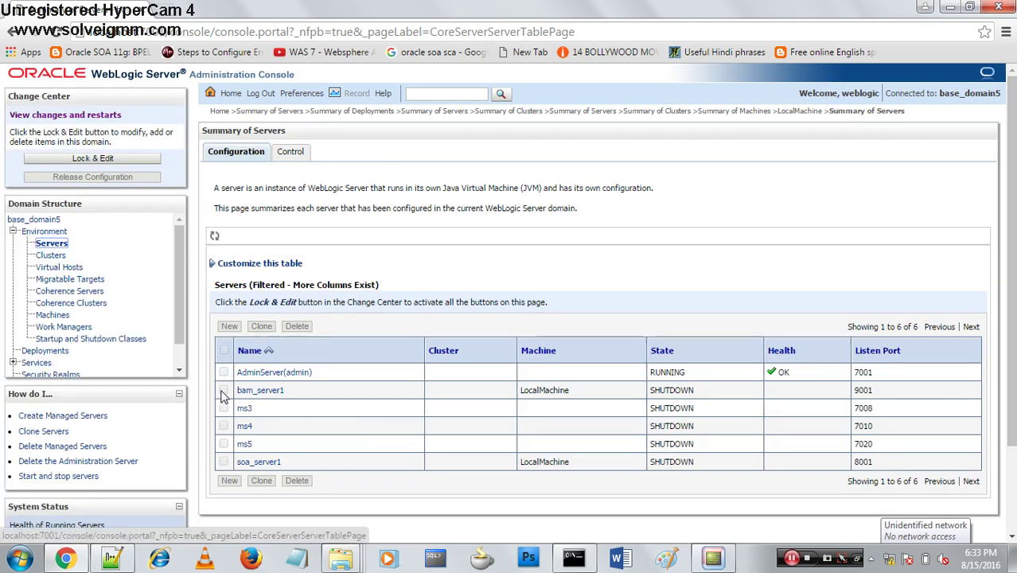
left_click(291, 155)
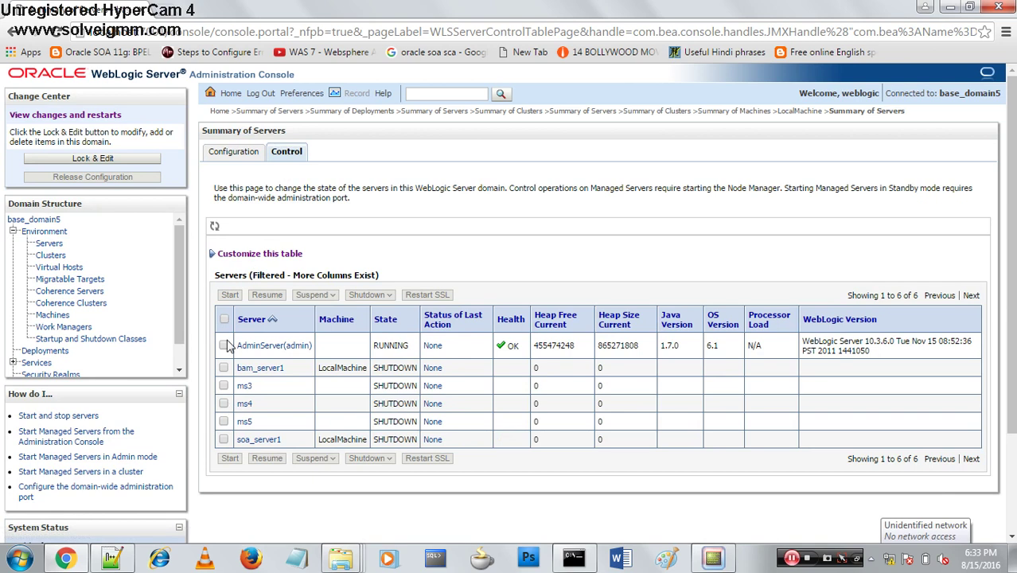
left_click(224, 368)
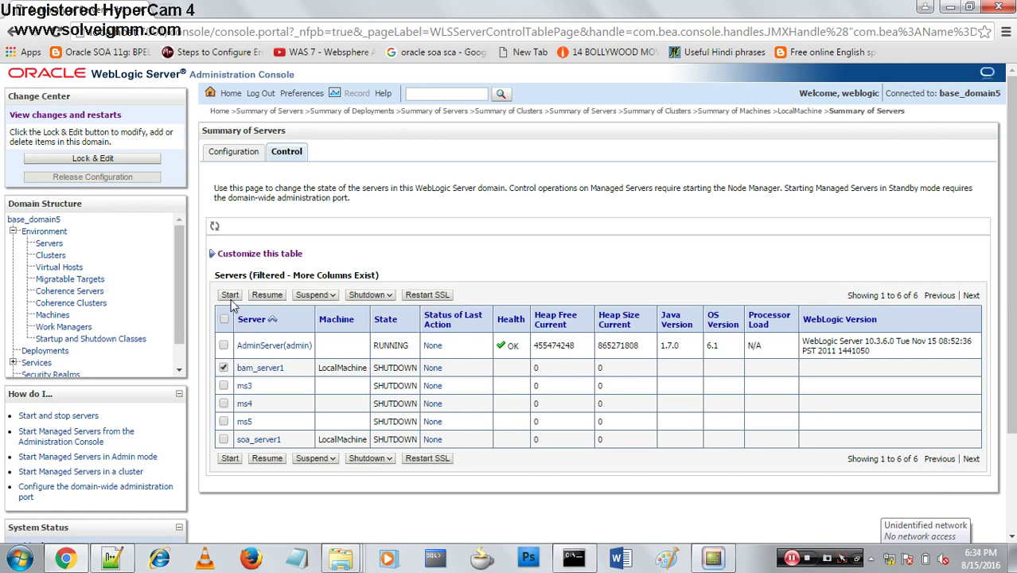
left_click(231, 296)
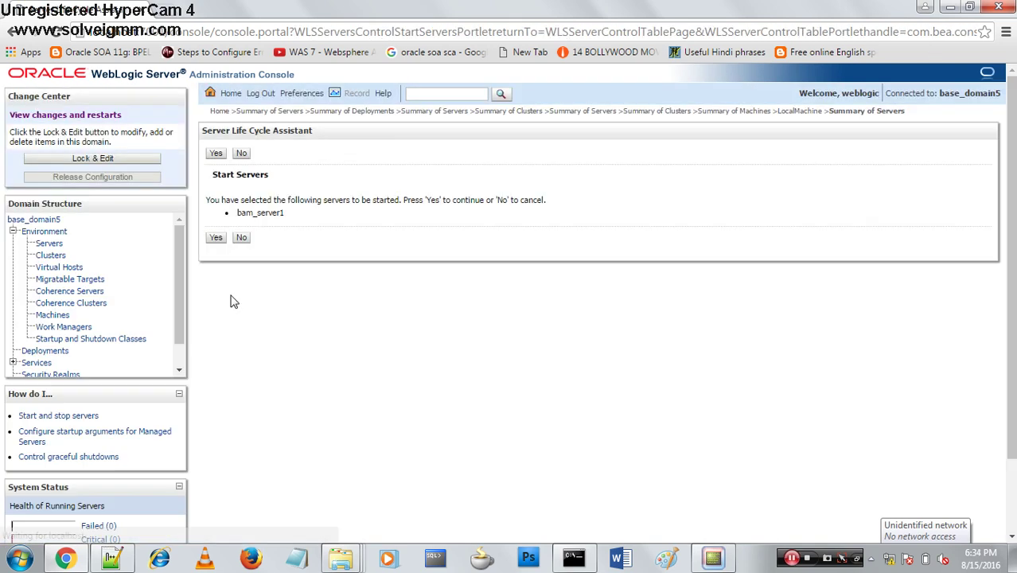
left_click(217, 238)
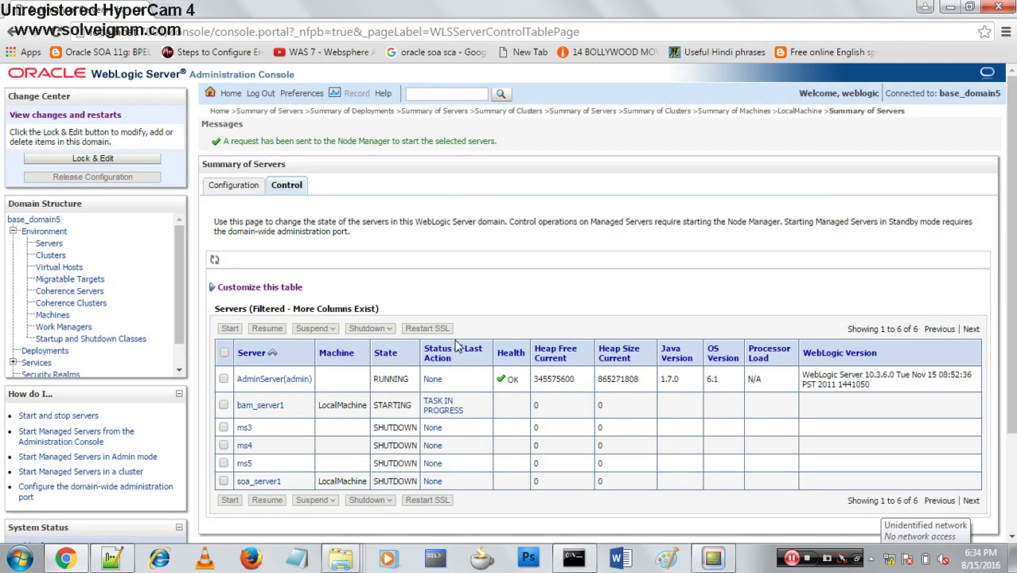
Step: Refresh the server control table and reopen the servers summary to check bam_server1's state
left_click(215, 260)
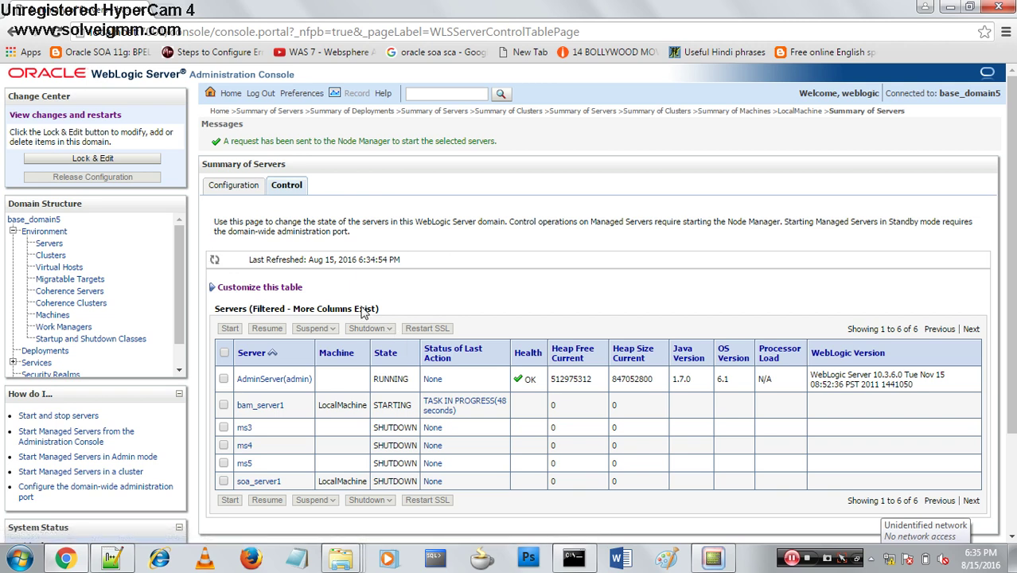
left_click(49, 245)
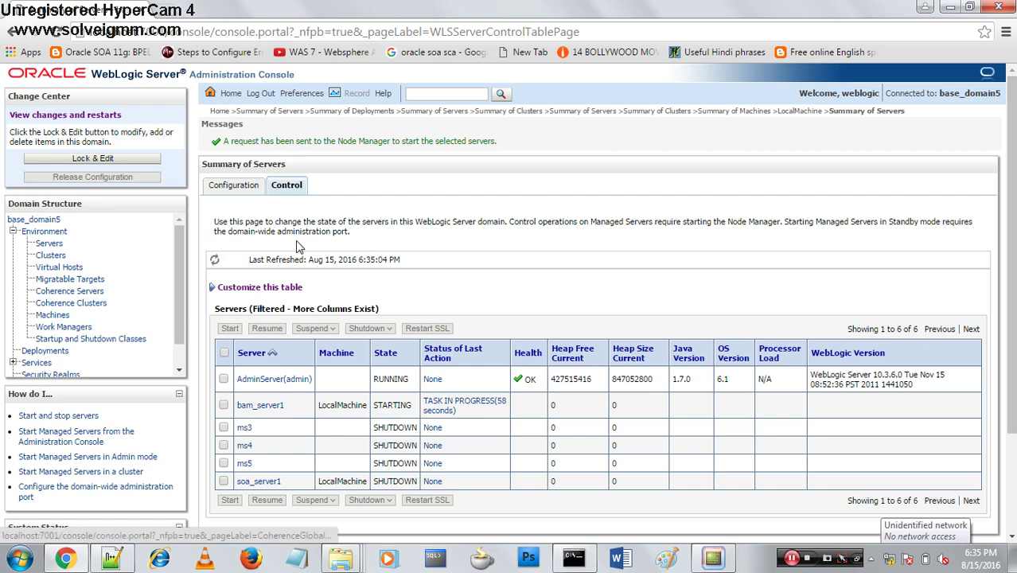
left_click(48, 246)
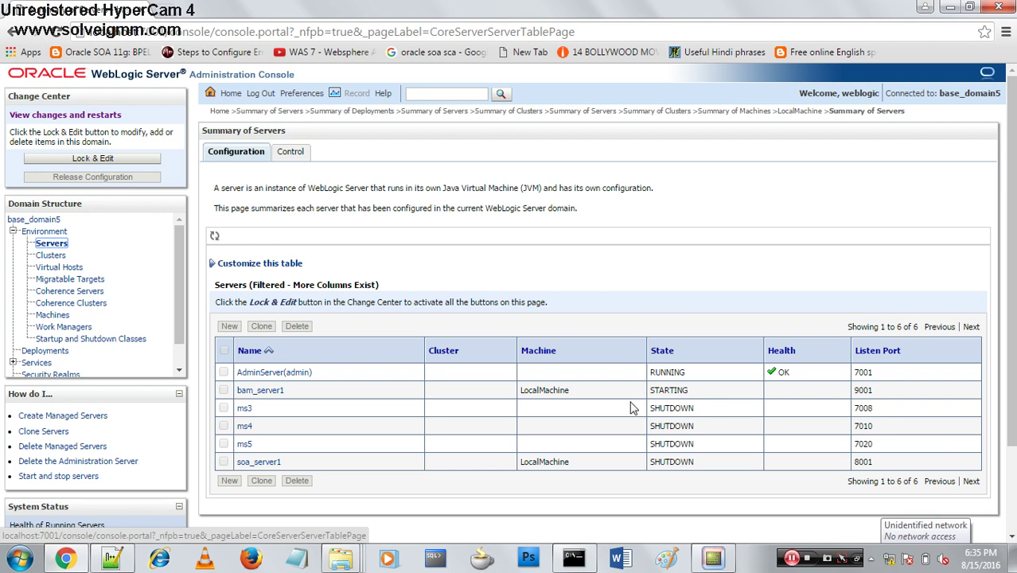
Step: Lock the domain configuration for editing and open the form for creating a new cluster
left_click(43, 258)
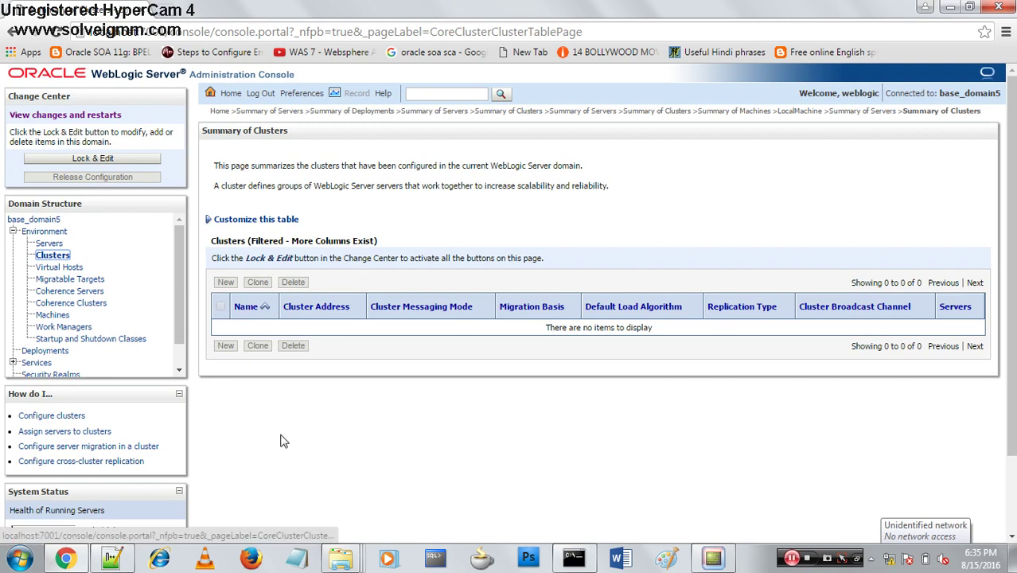
left_click(100, 162)
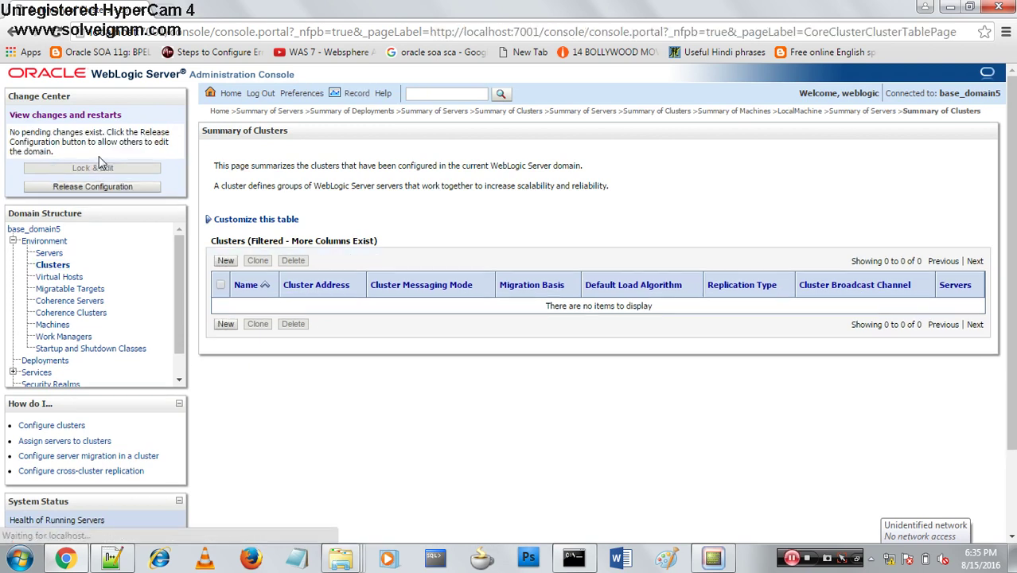
left_click(225, 261)
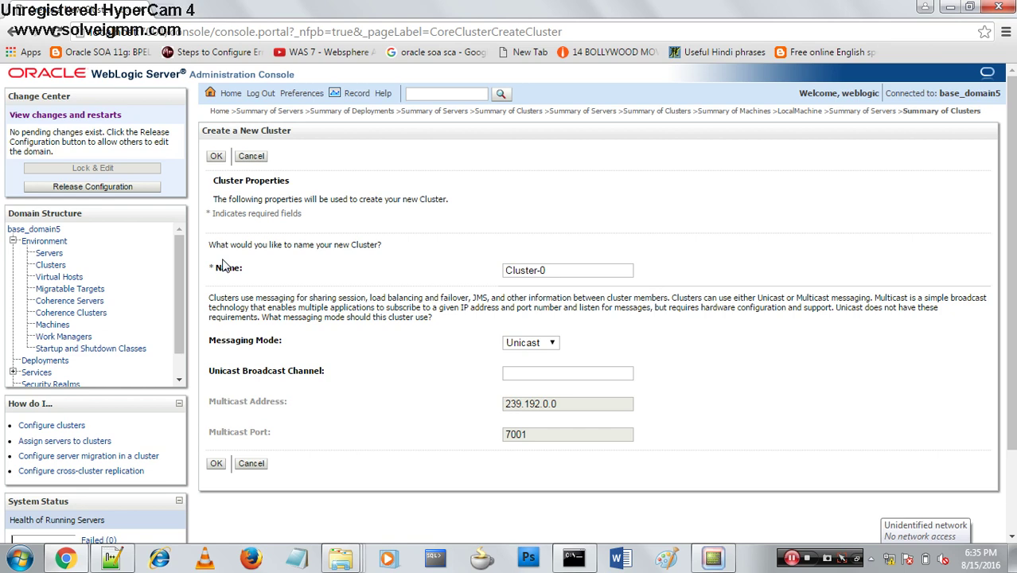
left_click(562, 271)
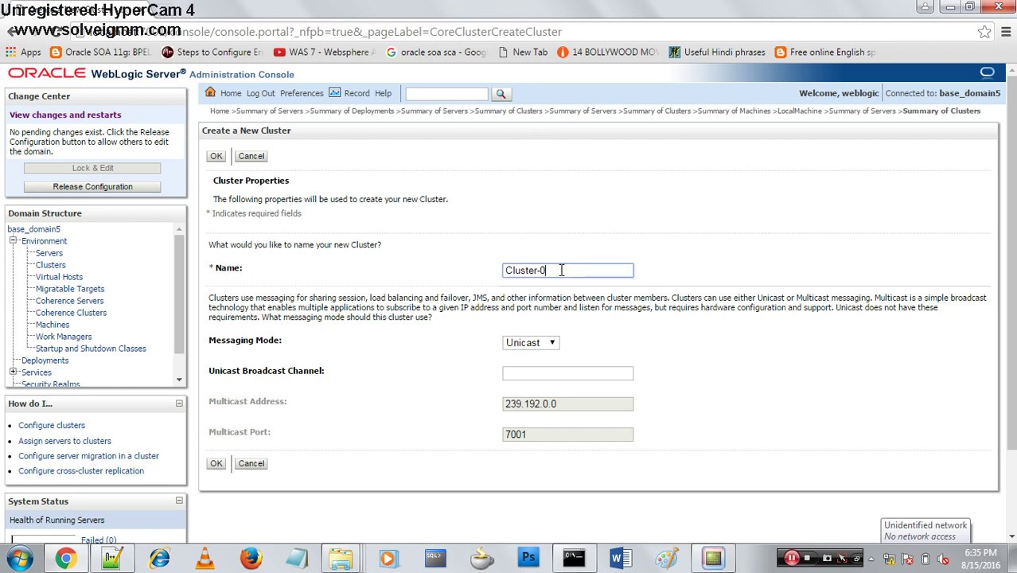
triple_click(561, 270)
type("indi")
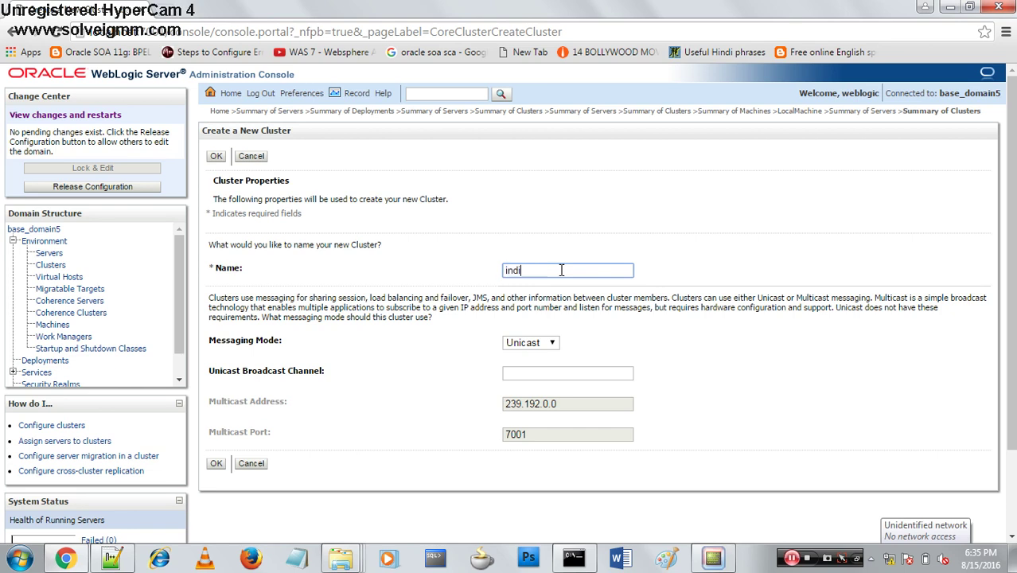
type("a_C")
key("ctrl+a")
key("BackSpace")
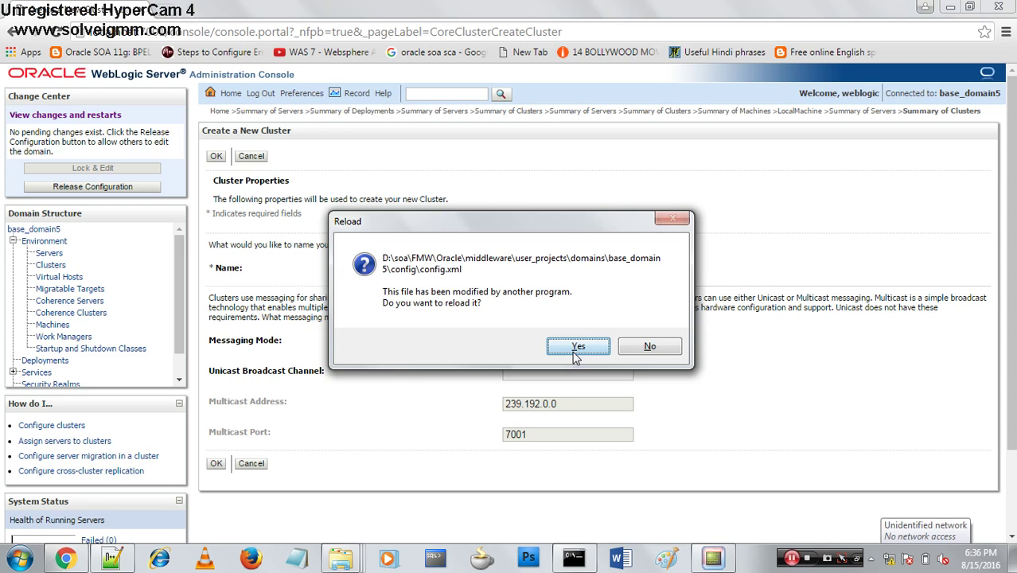
Step: Switch to Notepad++, reload the modified config.xml, and go to the end of the 3-TierArchitecture.txt notes
left_click(577, 347)
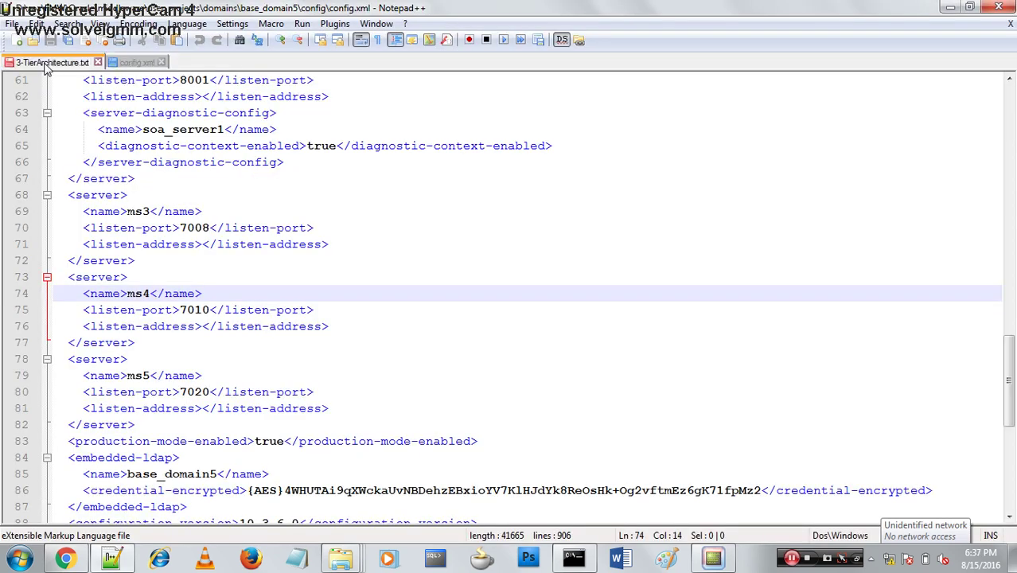
left_click(49, 63)
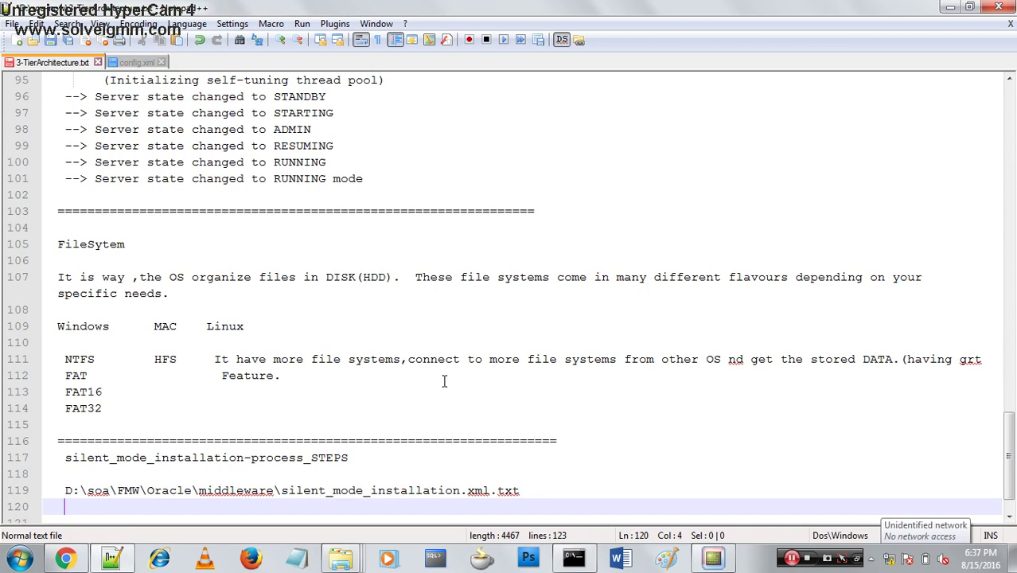
scroll(1011, 476, "down", 1)
left_click(605, 472)
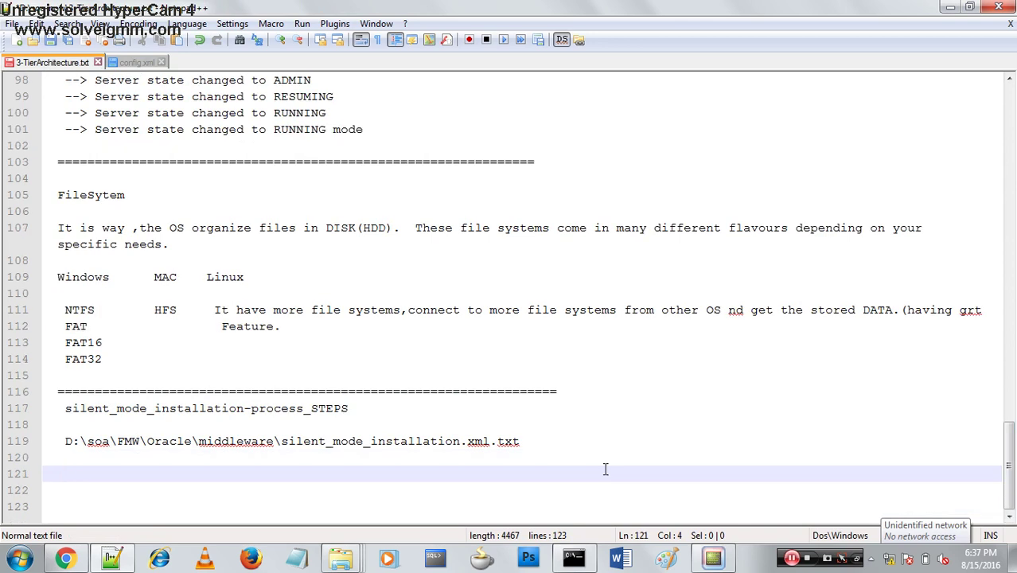
Step: Add a separator line of equals signs and the heading "For example" at the end of the notes
key("Return")
type("==================================================")
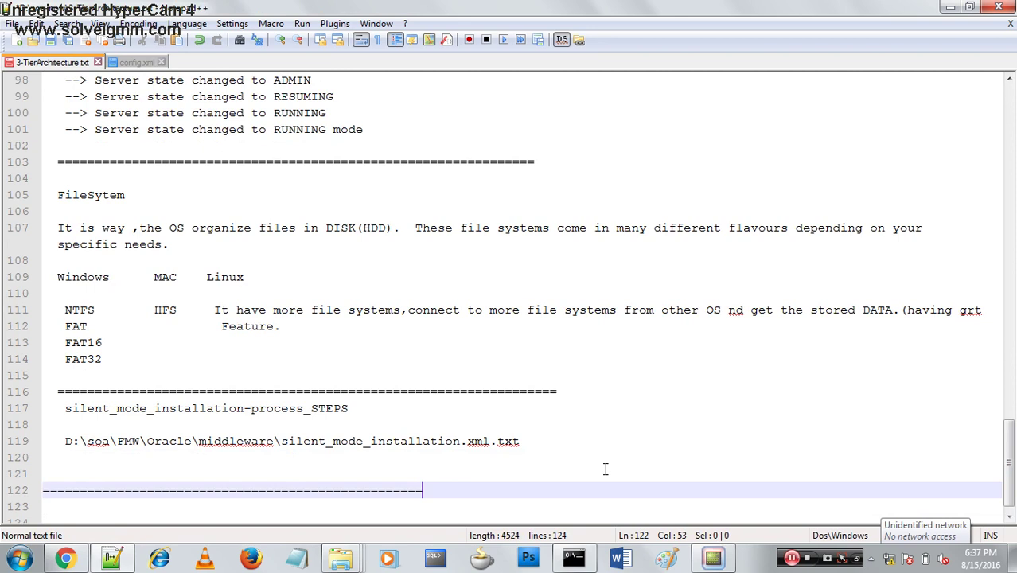
type("==")
key("Return")
key("Return")
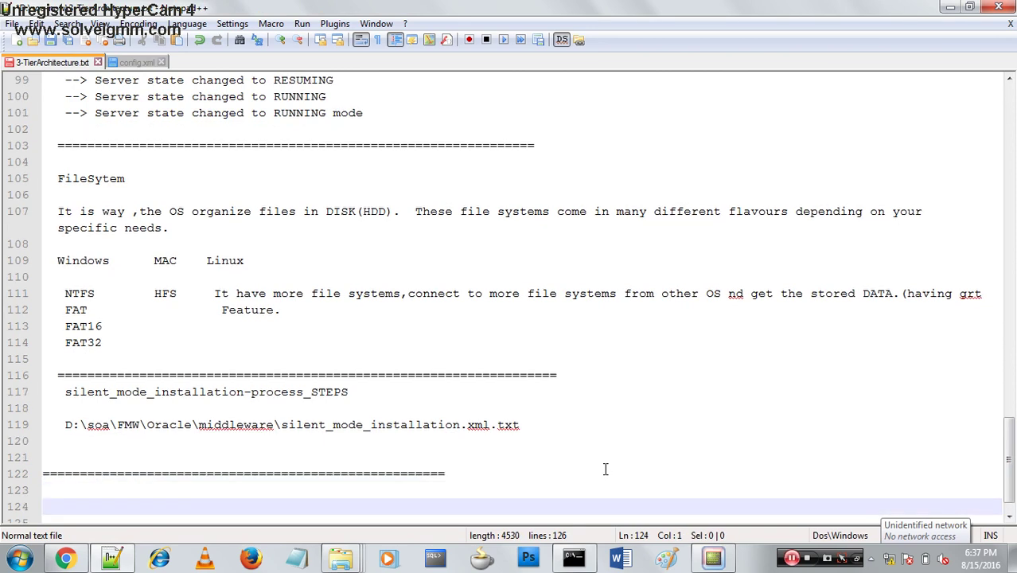
type("For example")
key("Return")
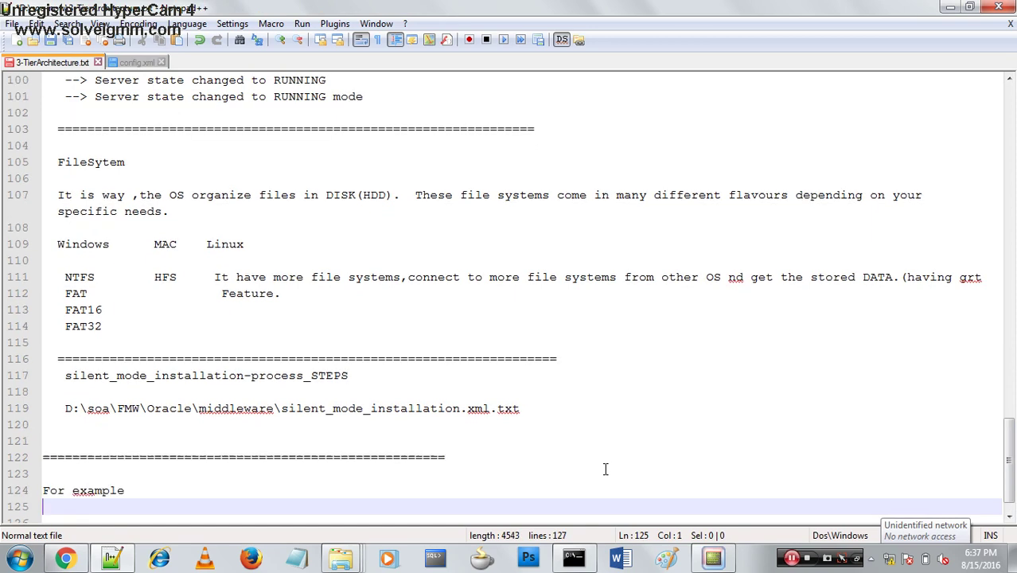
key("Return")
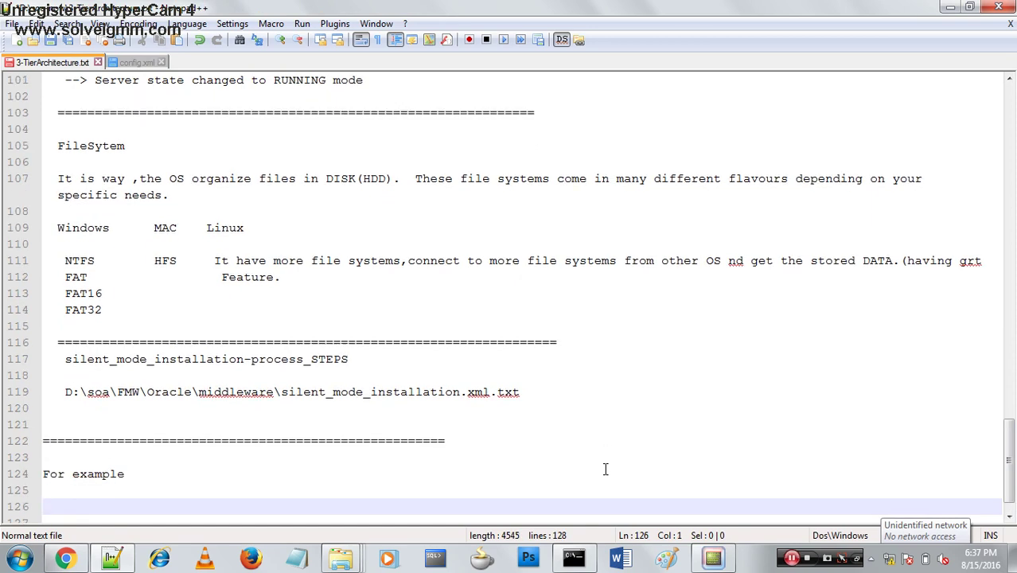
Step: Write "Linux Machine1" as the first column label beneath the "For example" heading
type("linux M")
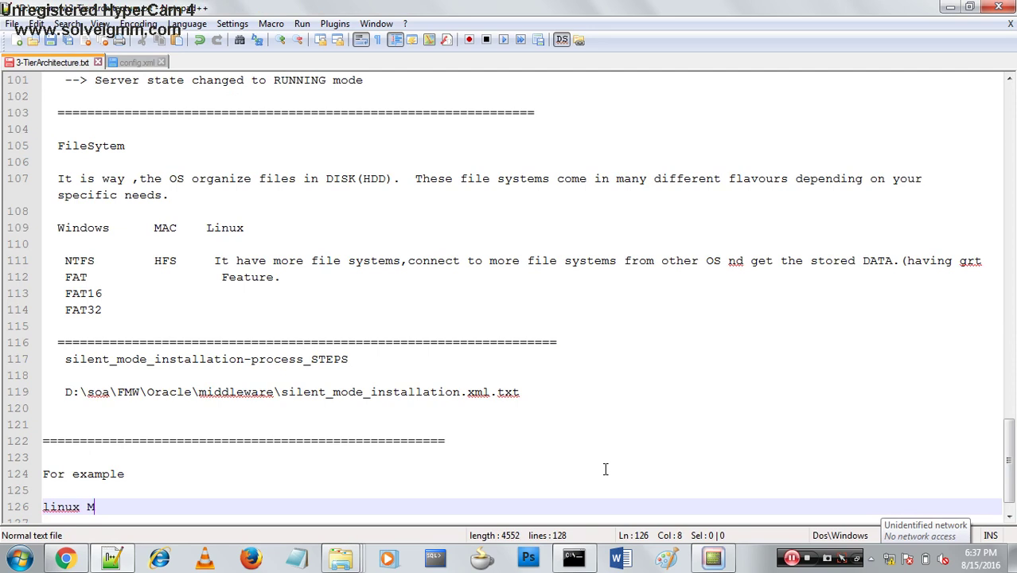
type("achine 1 ")
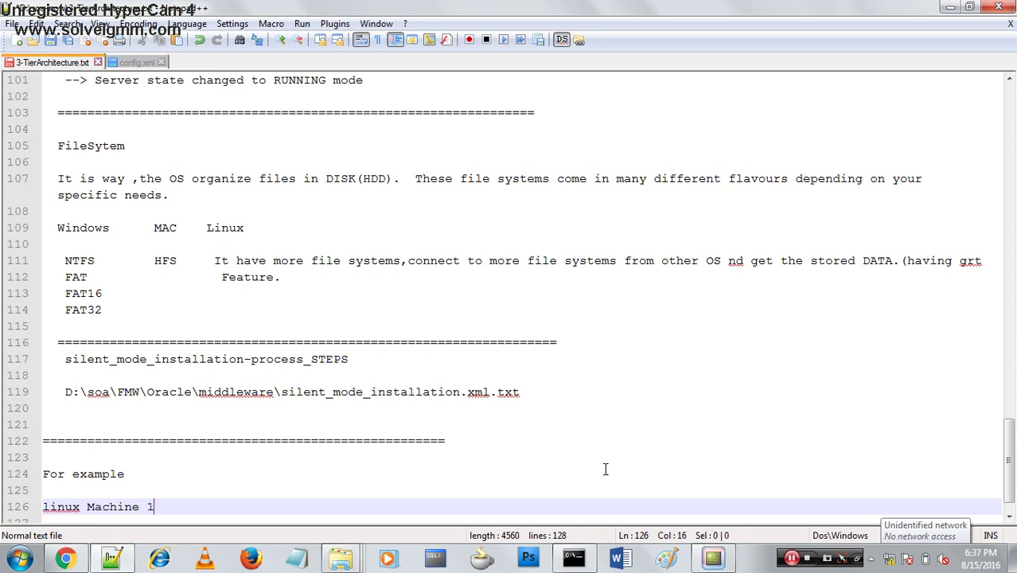
type("linu")
key("BackSpace")
key("BackSpace")
key("BackSpace")
key("BackSpace")
key("BackSpace")
key("BackSpace")
key("BackSpace")
key("BackSpace")
key("BackSpace")
type("e1")
key("Up")
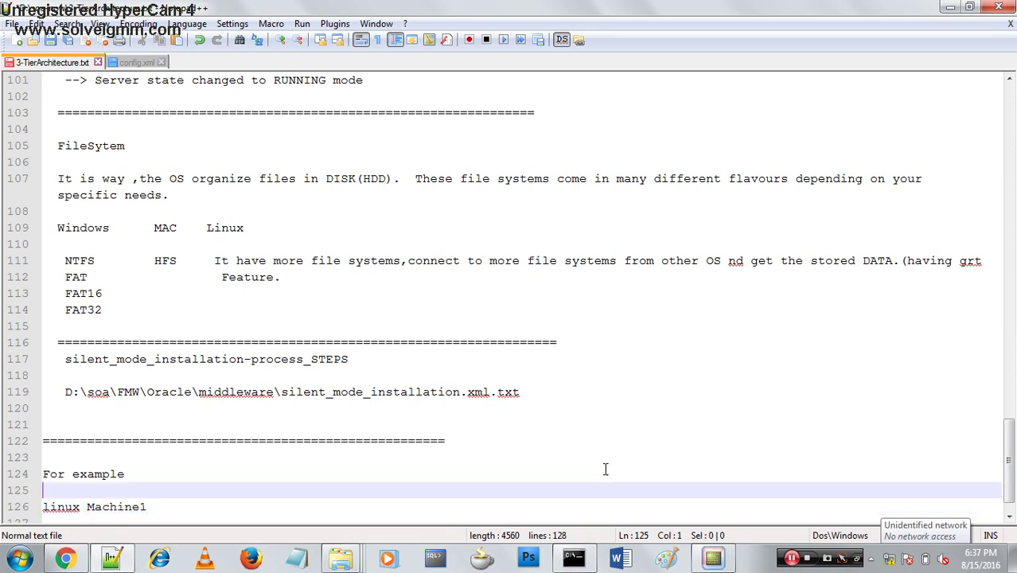
key("Down")
key("Delete")
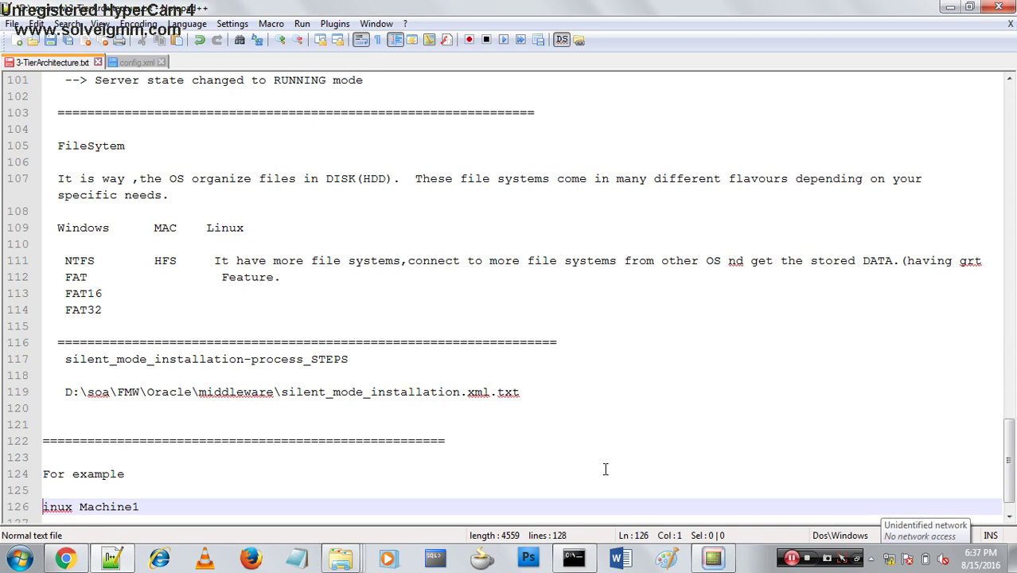
type("L")
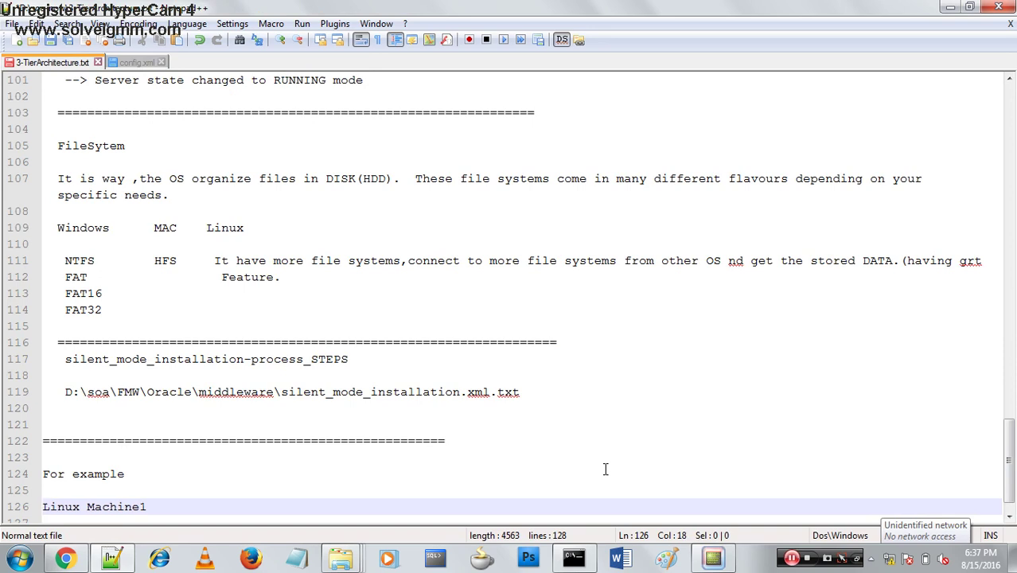
Step: Add "Linux Machine2" beside Linux Machine1 on the same line and begin a new line below
type("Linux Machi")
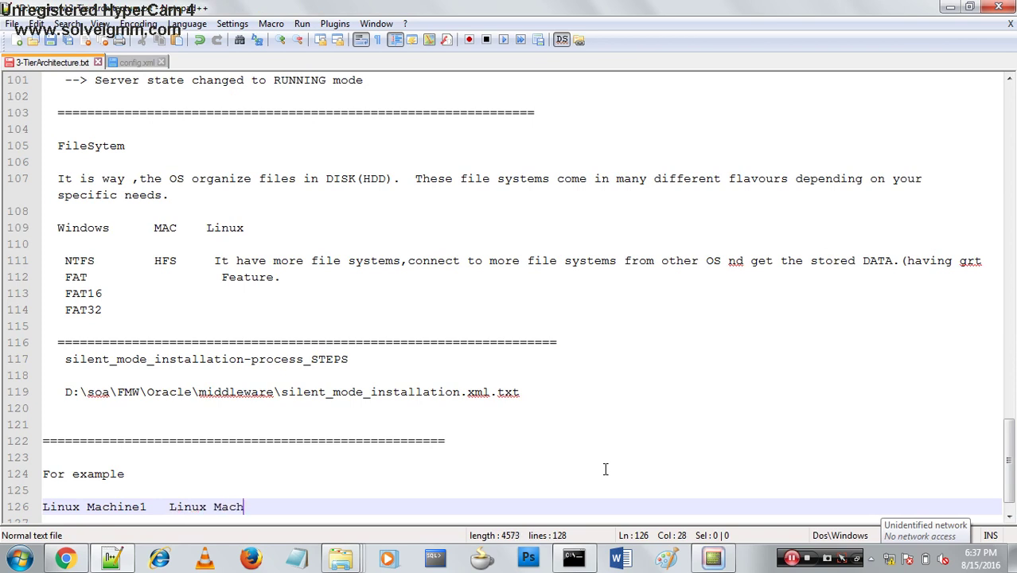
type("ne2")
key("Return")
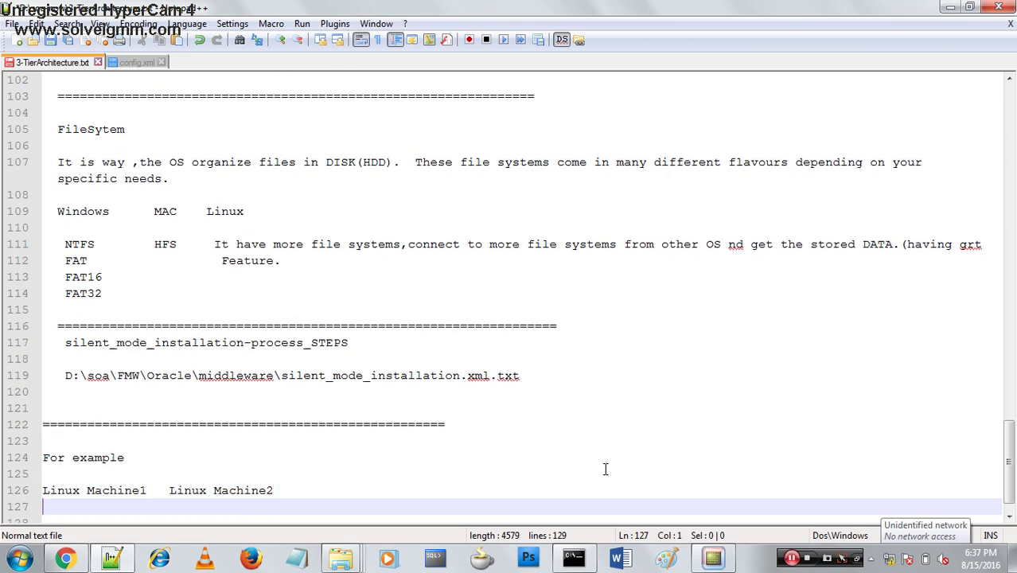
Step: Indent the machine labels and add a "Names" row beneath them with ela1cn13 under Linux Machine1
key("Tab")
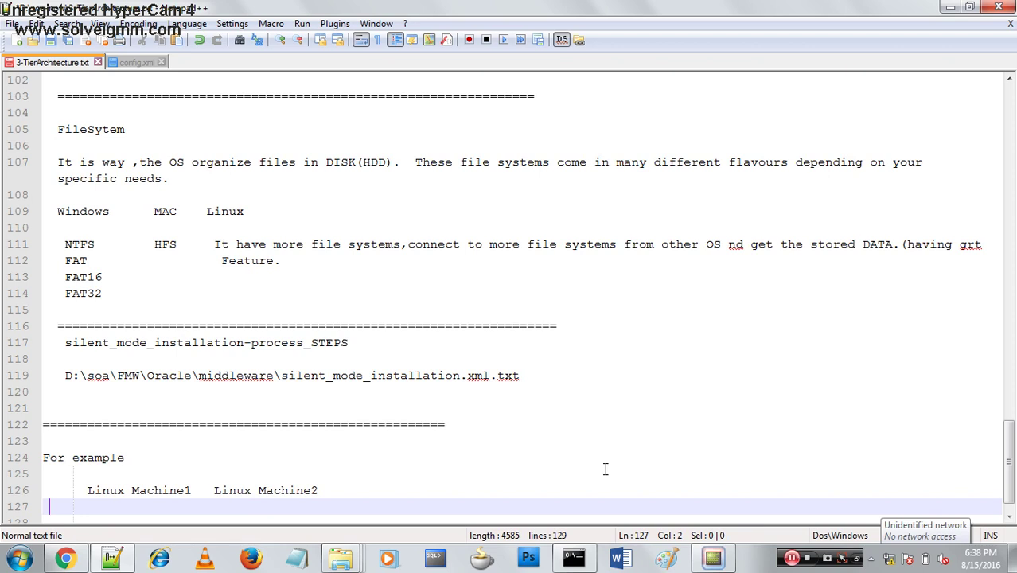
key("Left")
type("Names")
type("ela")
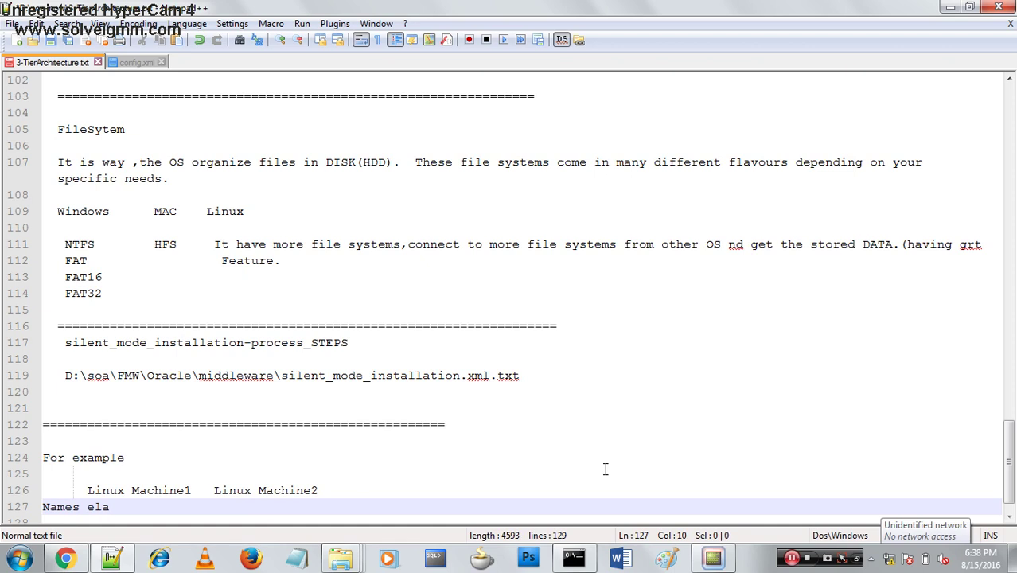
type("1cn13")
Step: Add ela1cn14 to the Names row, aligned under Linux Machine2
key("Down")
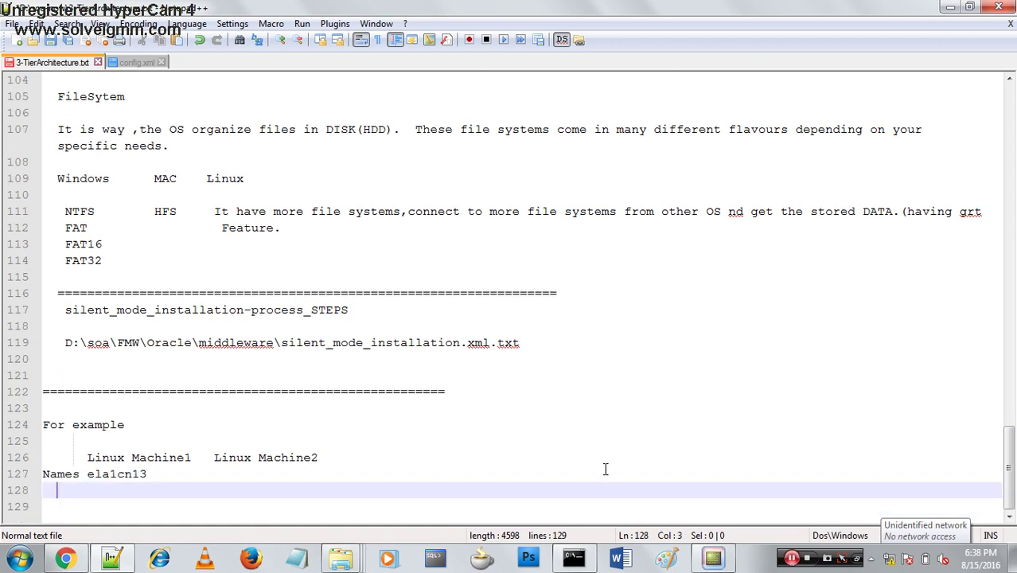
key("Left")
key("Up")
key("End")
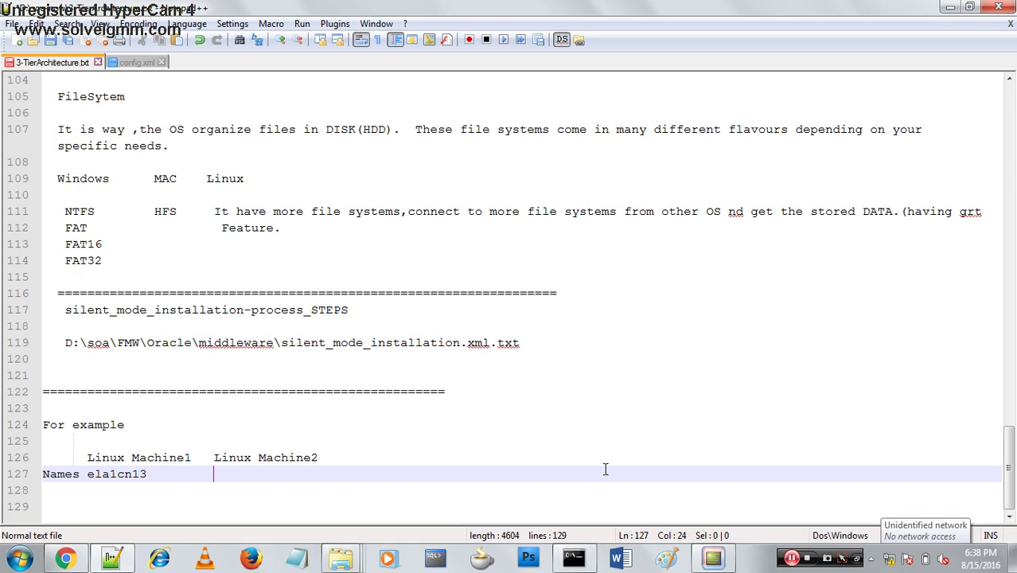
type("ela1cn14")
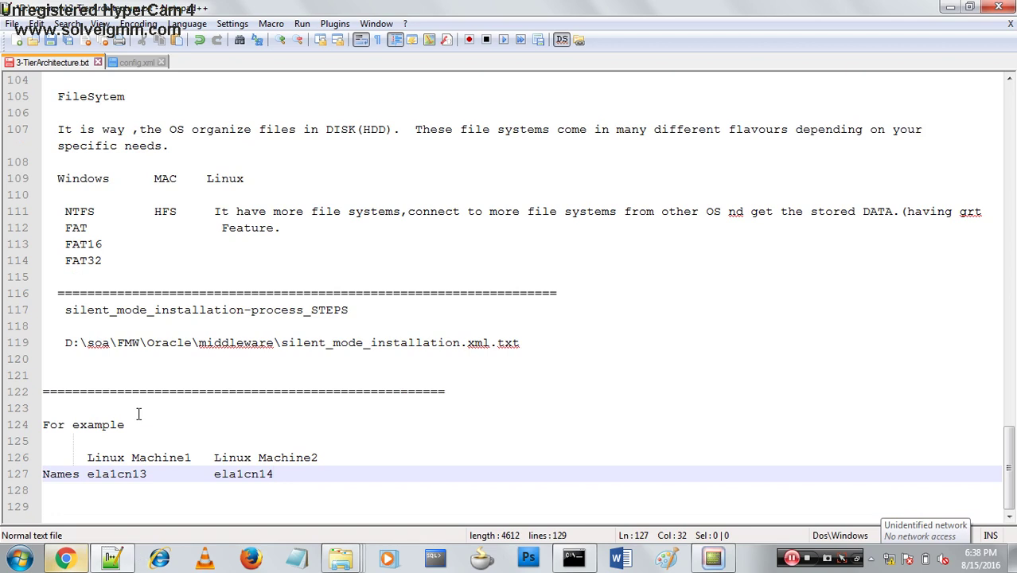
Step: Switch to the WebLogic console in Chrome, create a cluster named soa_cluster with Unicast messaging, and activate the changes
left_click(64, 559)
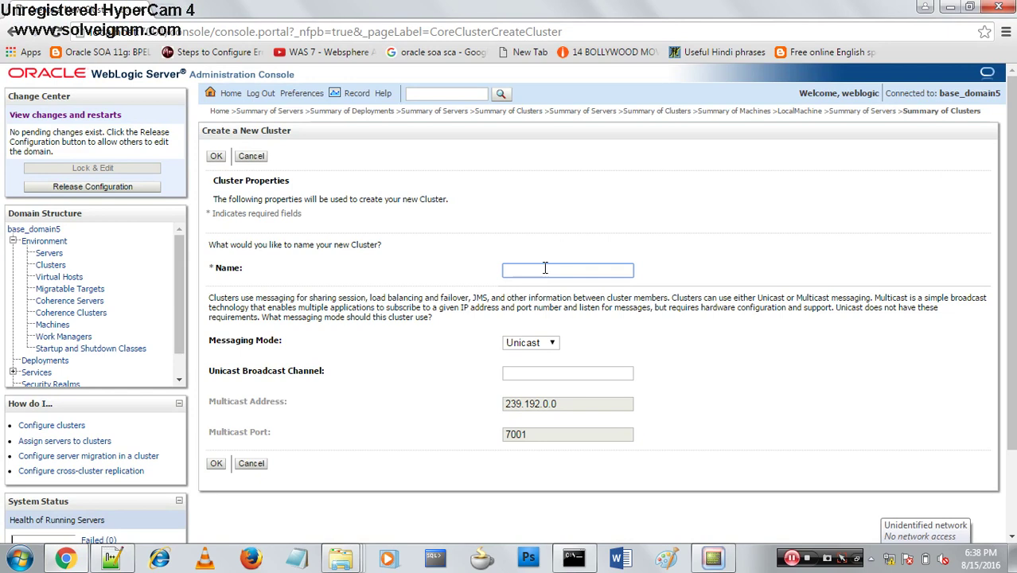
type("soa_cluster")
left_click(553, 345)
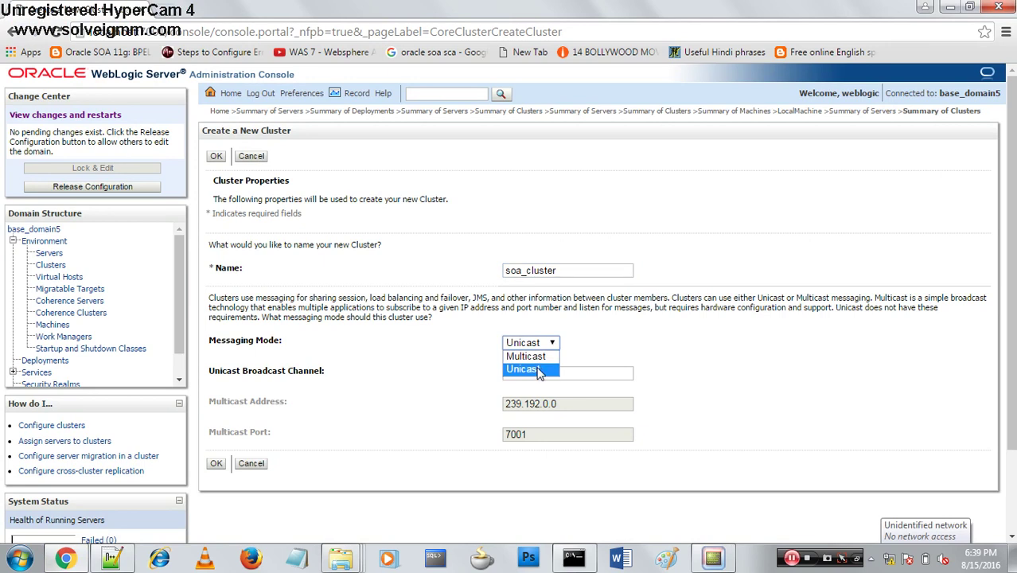
left_click(539, 371)
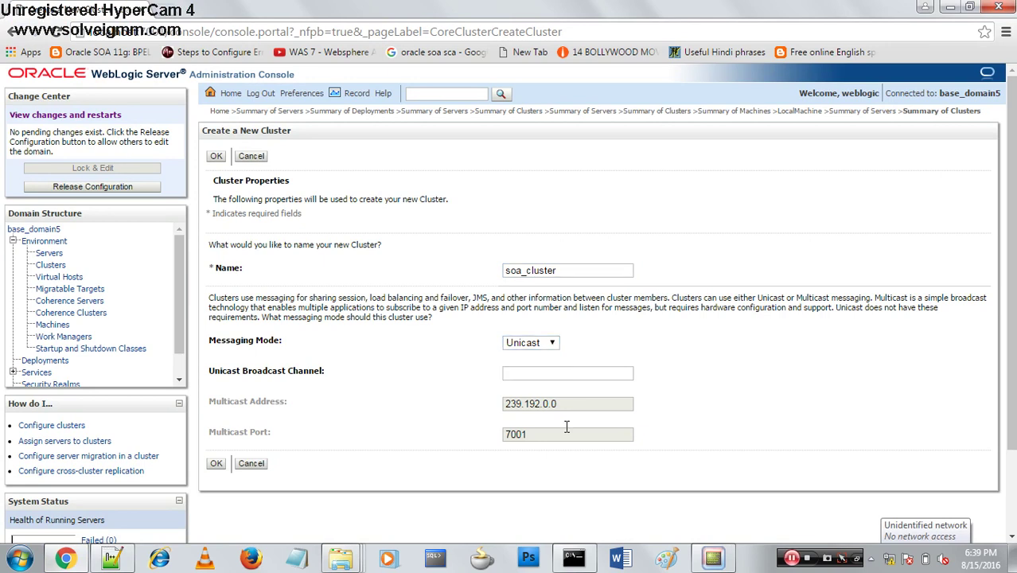
left_click(215, 464)
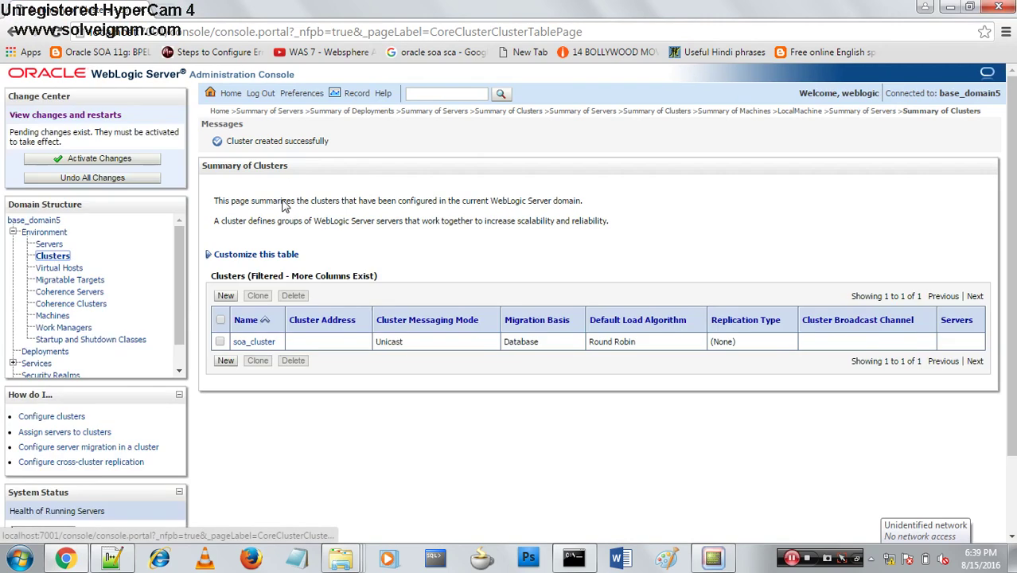
left_click(97, 158)
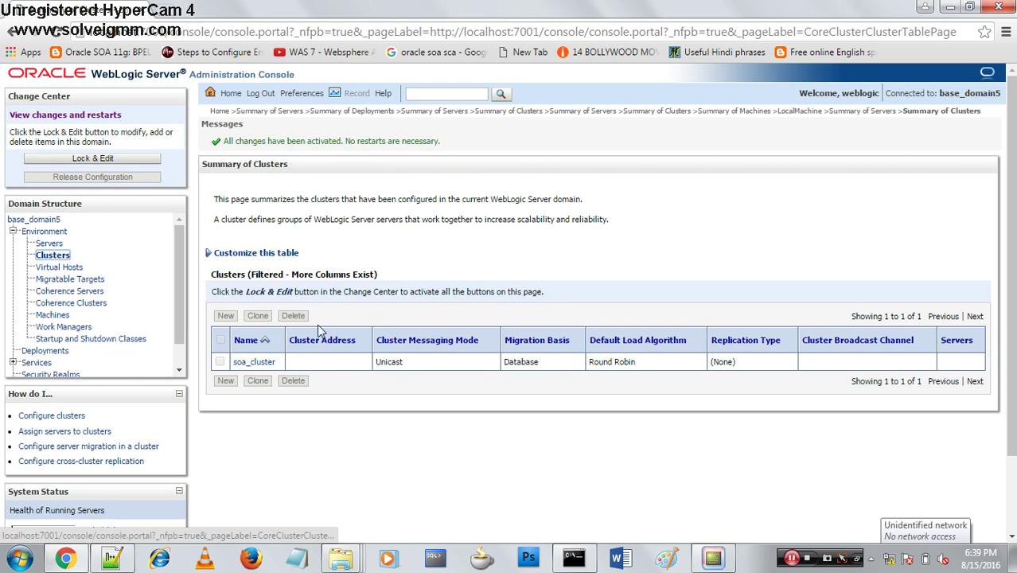
Step: Open the start/stop controls of soa_cluster and lock the configuration for editing
left_click(254, 362)
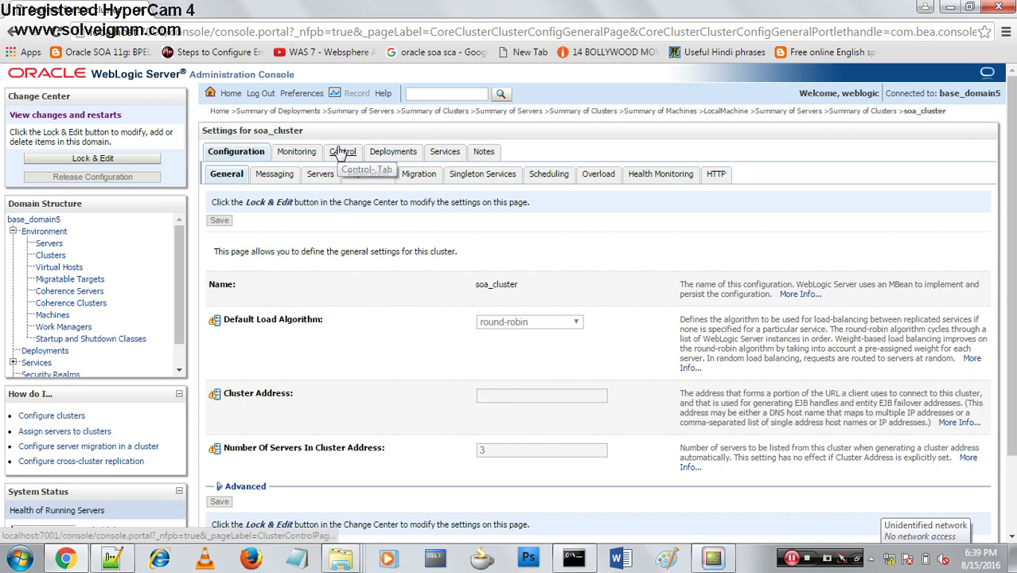
left_click(342, 151)
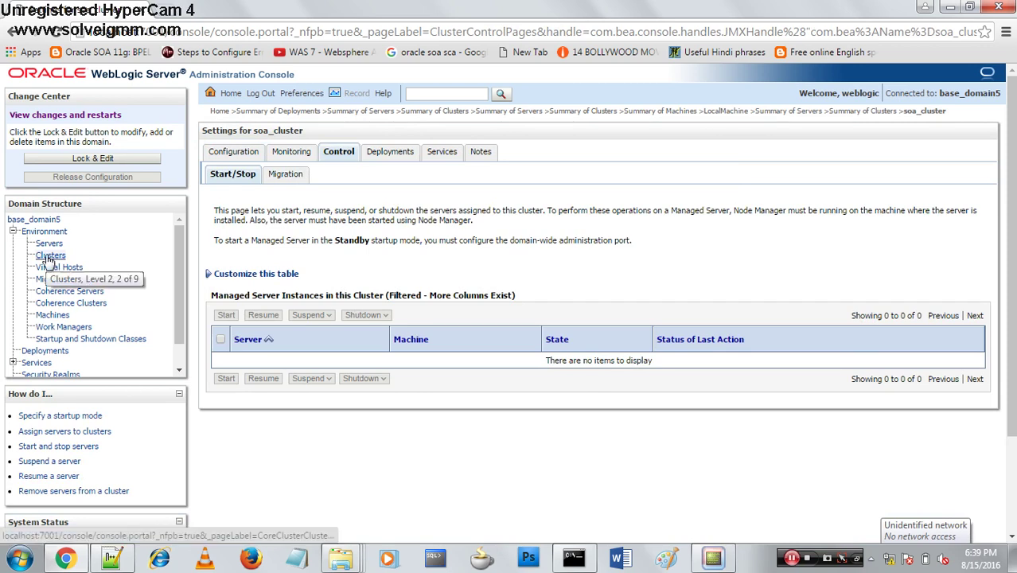
left_click(92, 158)
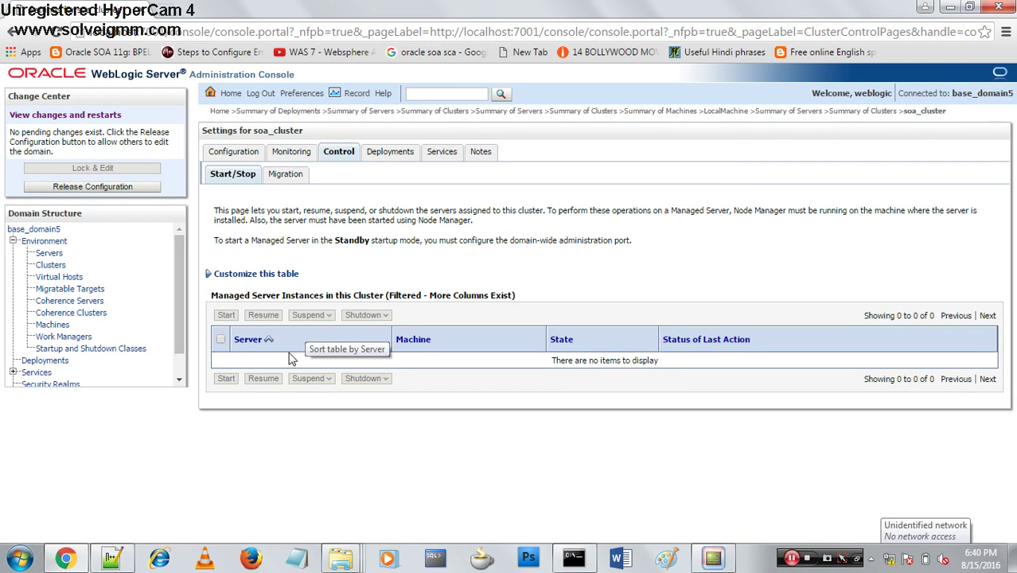
Step: Review soa_cluster's general configuration, including the advanced plug-in, service age threshold and member warmup timeout settings
left_click(236, 153)
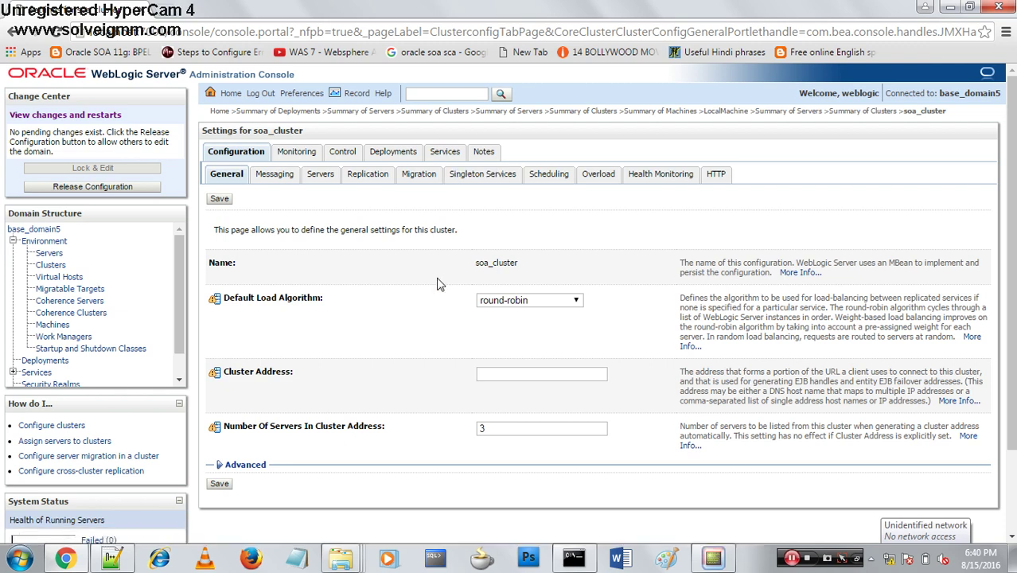
left_click(240, 468)
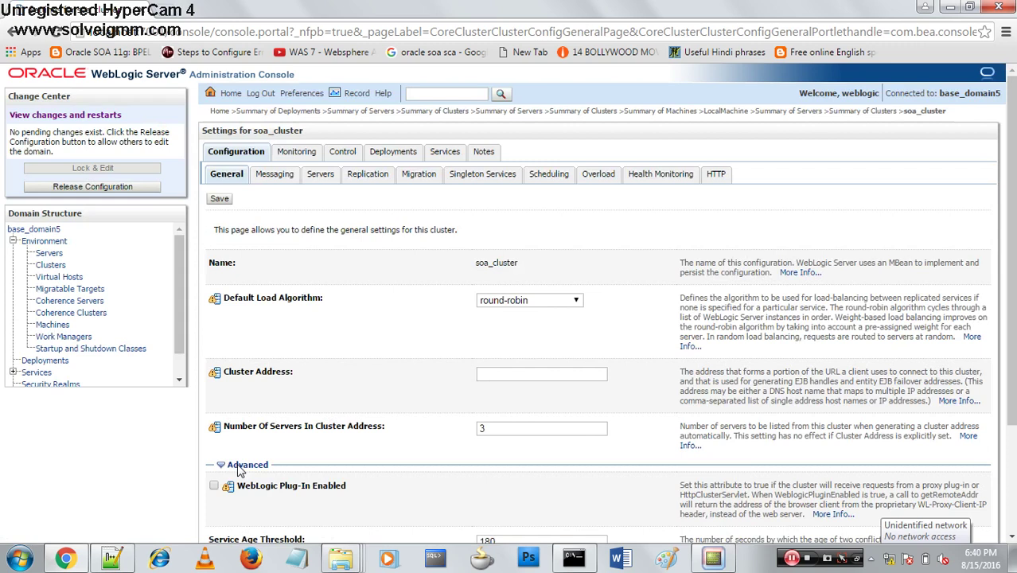
scroll(1014, 225, "down", 3)
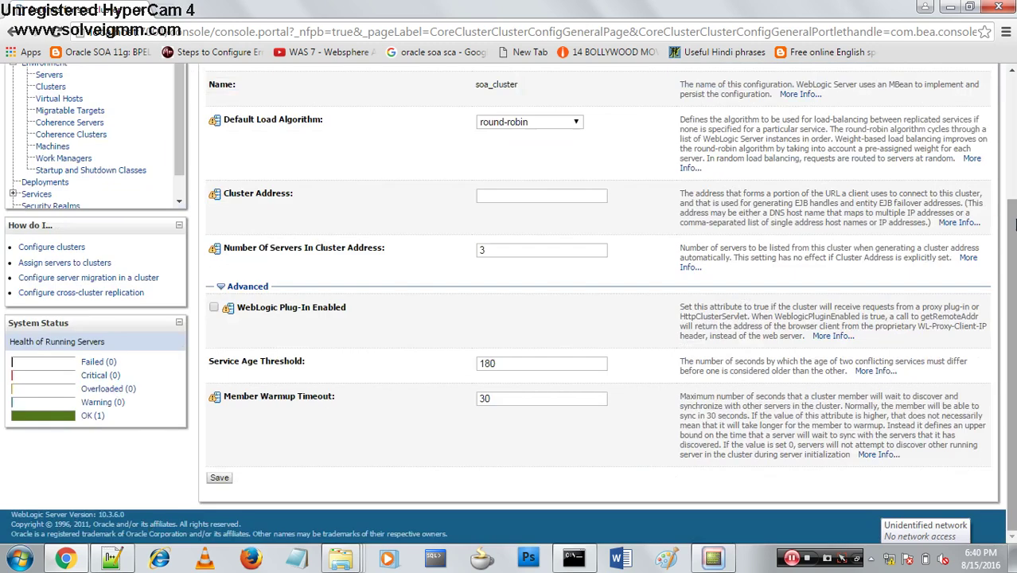
scroll(256, 230, "up", 3)
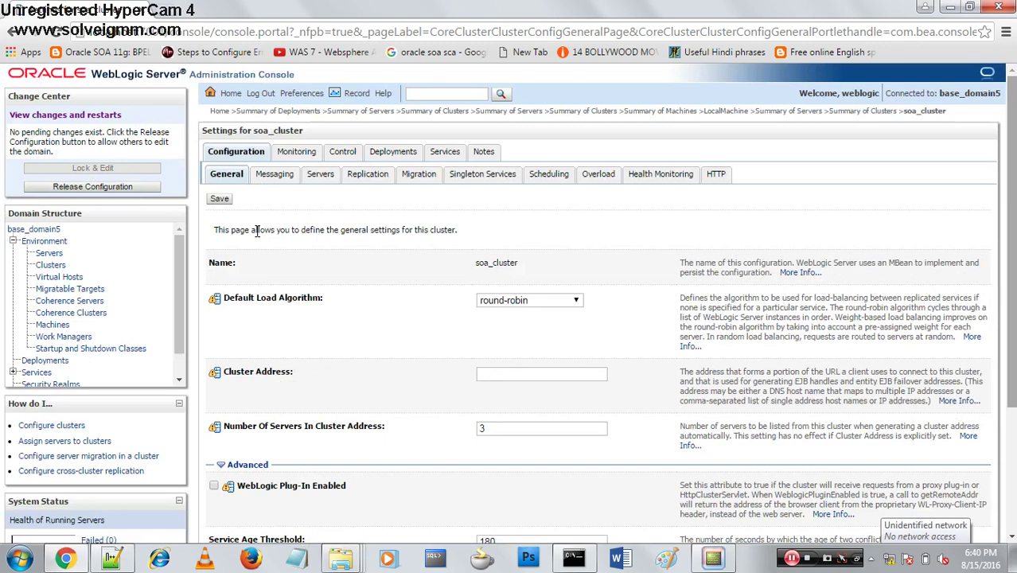
left_click(83, 191)
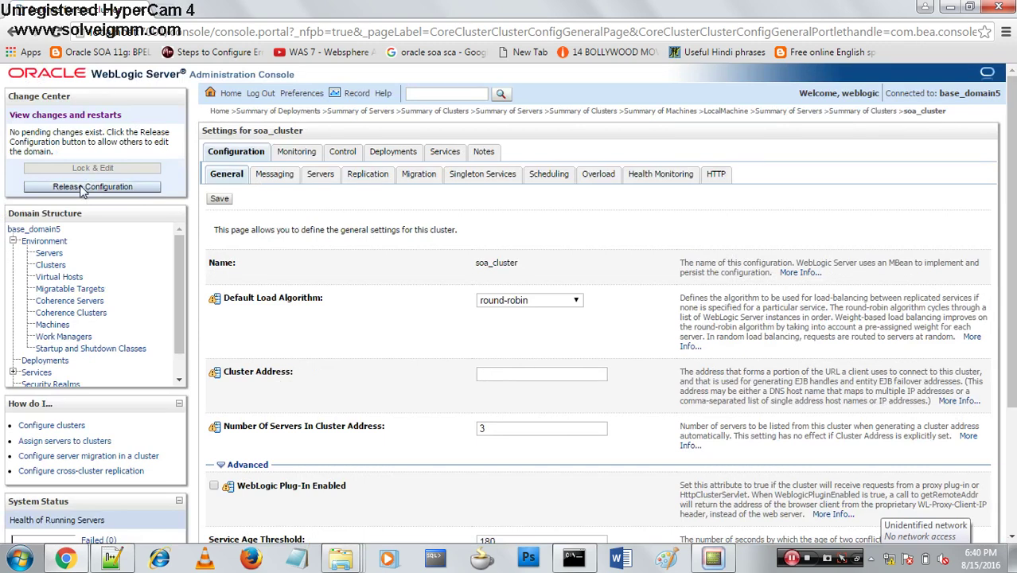
scroll(1011, 271, "down", 3)
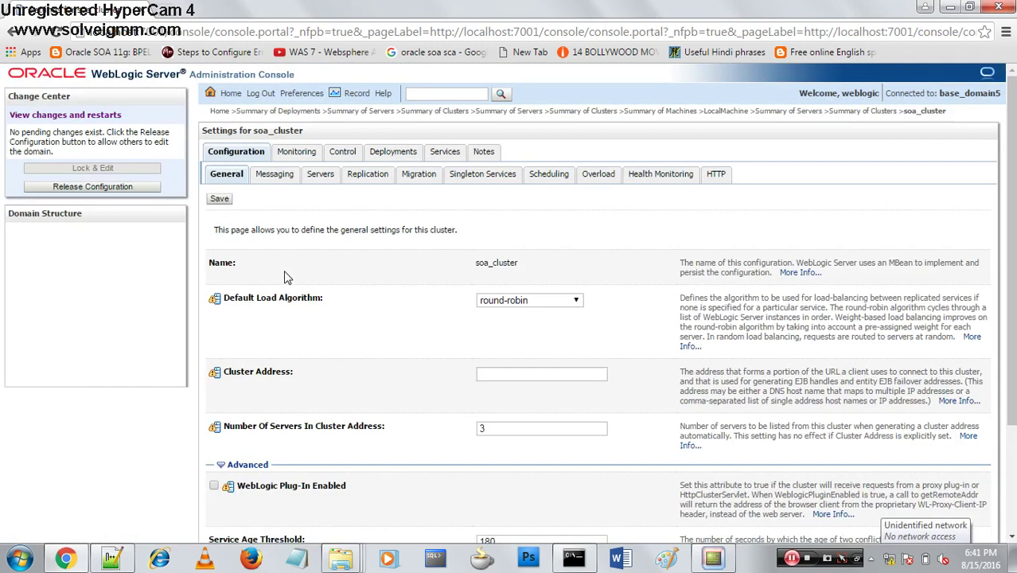
scroll(286, 276, "down", 3)
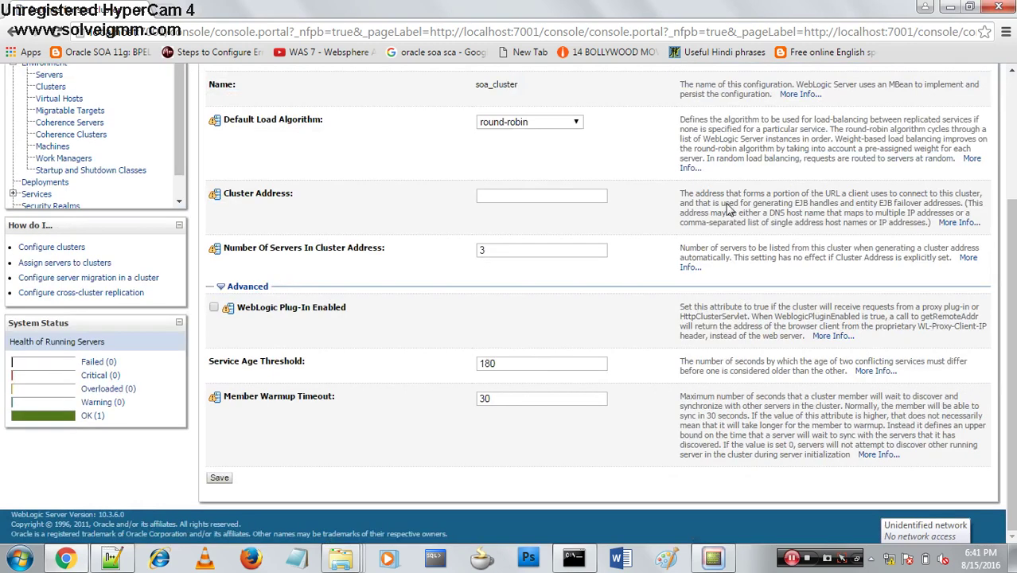
scroll(729, 208, "up", 2)
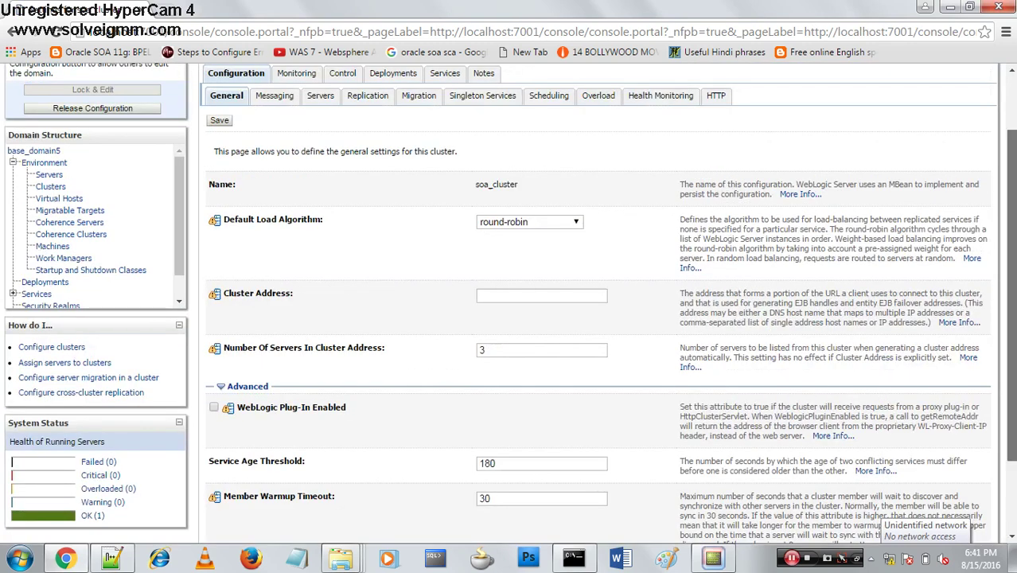
scroll(509, 302, "up", 2)
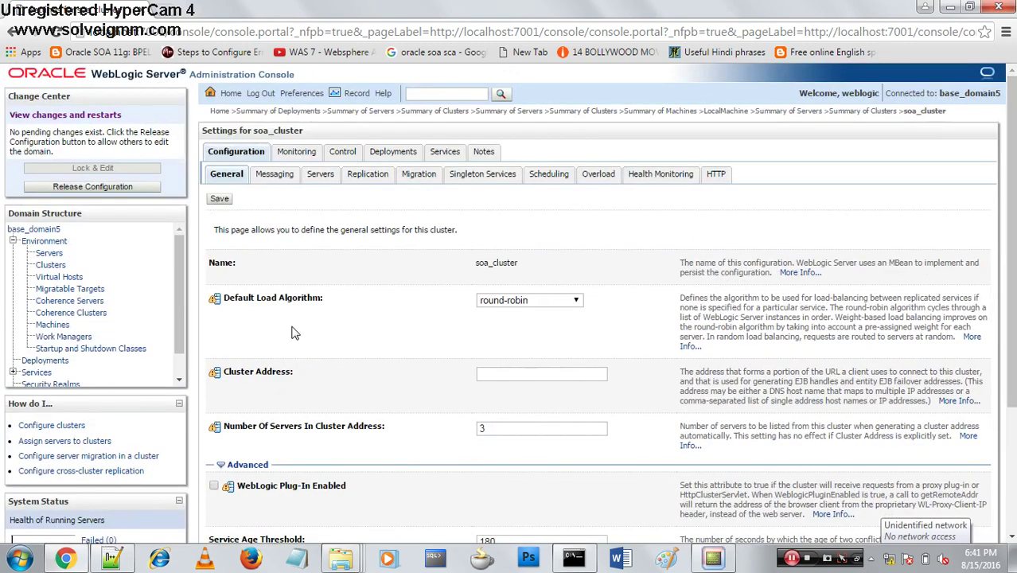
Step: Return to the cluster summary and delete soa_cluster, confirming the deletion
key("alt+Left")
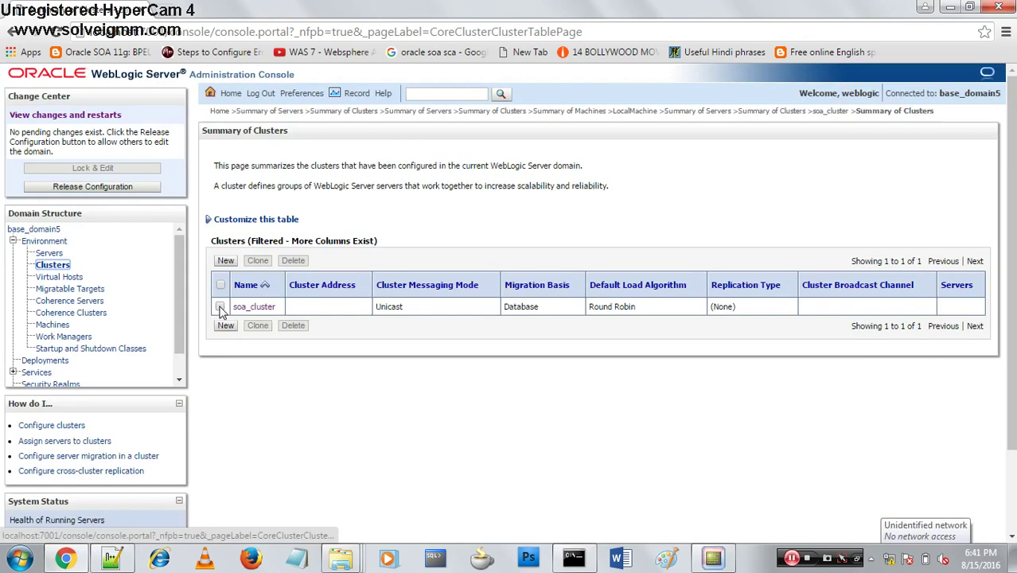
left_click(221, 308)
left_click(293, 326)
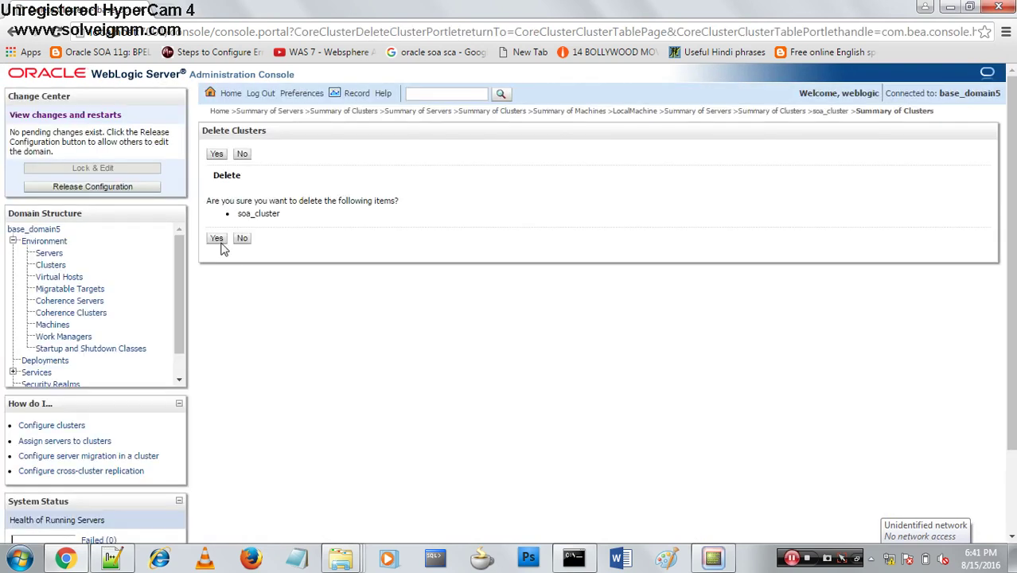
left_click(217, 239)
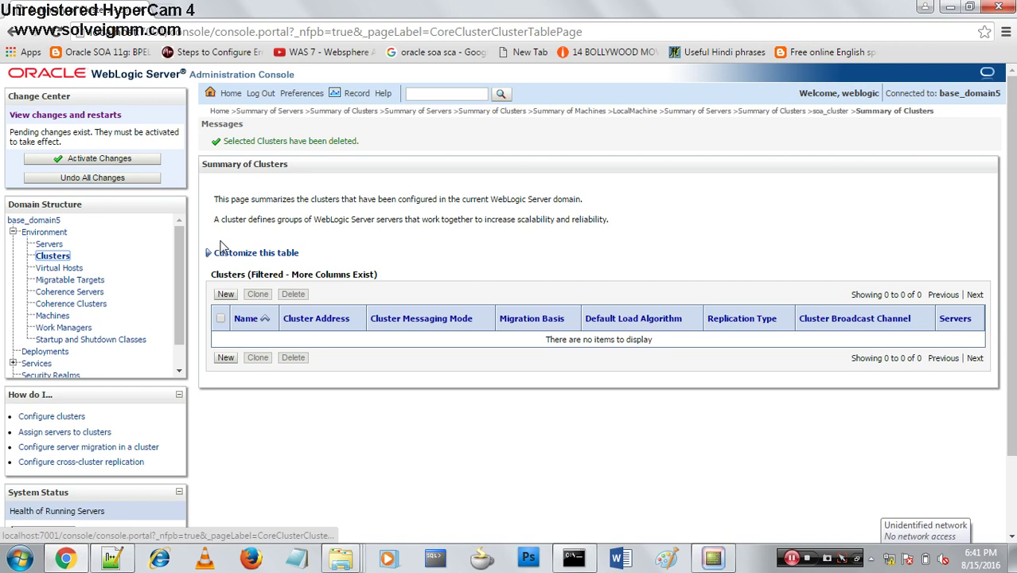
Step: Create a new cluster named soa_cluster, leaving the messaging mode at Unicast
left_click(226, 294)
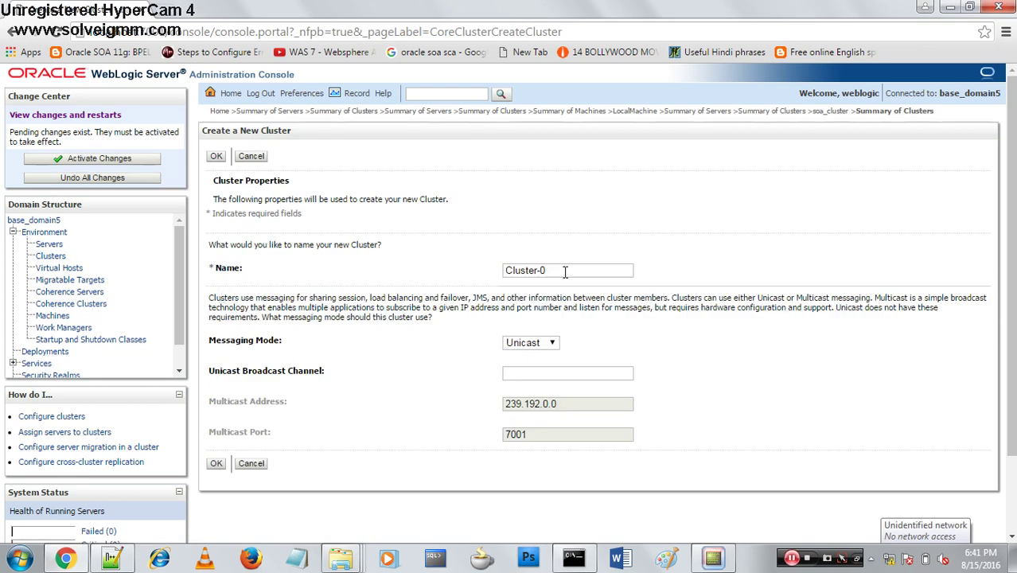
left_click(565, 270)
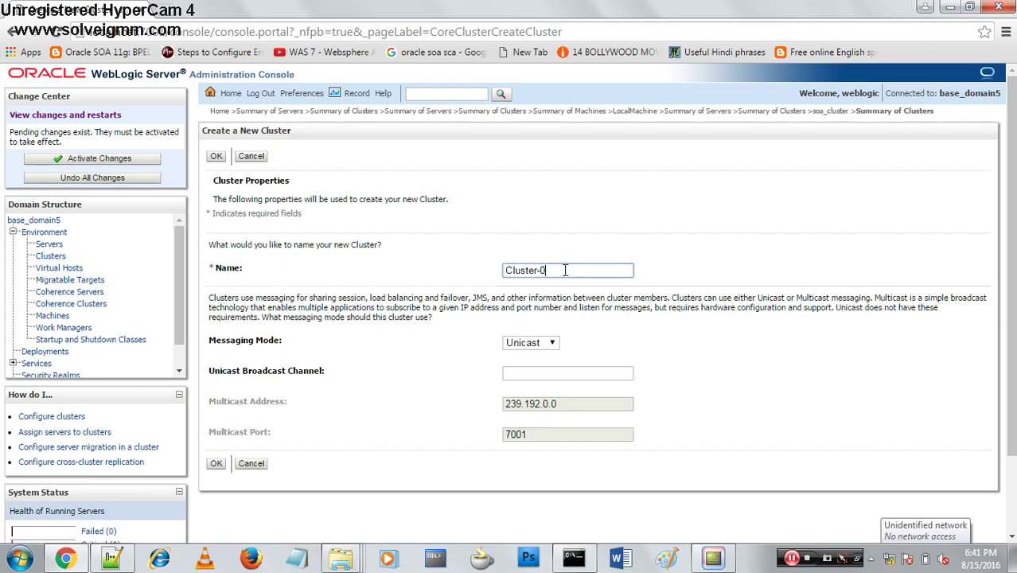
key("BackSpace")
key("BackSpace")
key("BackSpace")
key("BackSpace")
key("BackSpace")
key("BackSpace")
key("BackSpace")
key("BackSpace")
key("BackSpace")
type("soa")
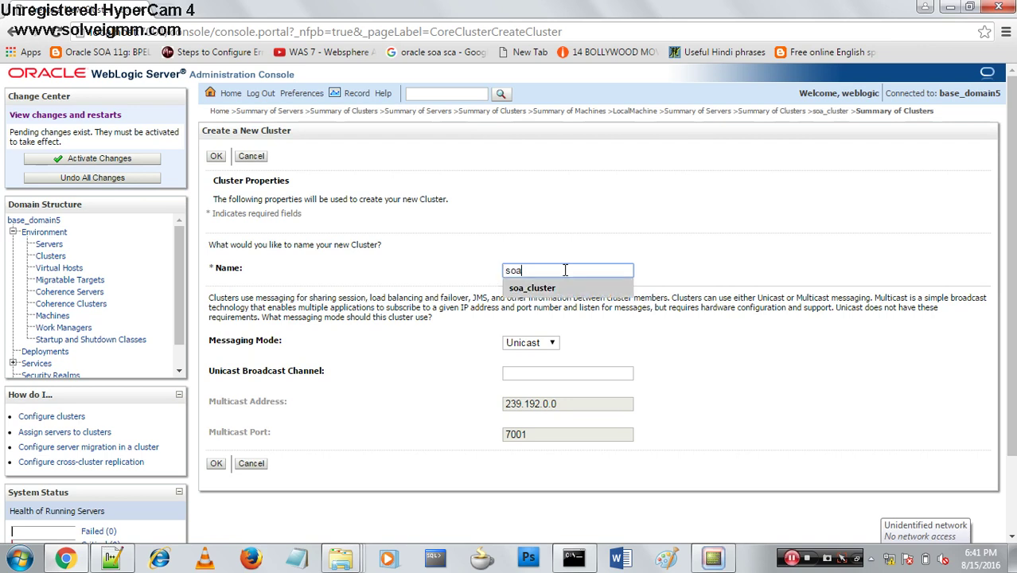
left_click(532, 287)
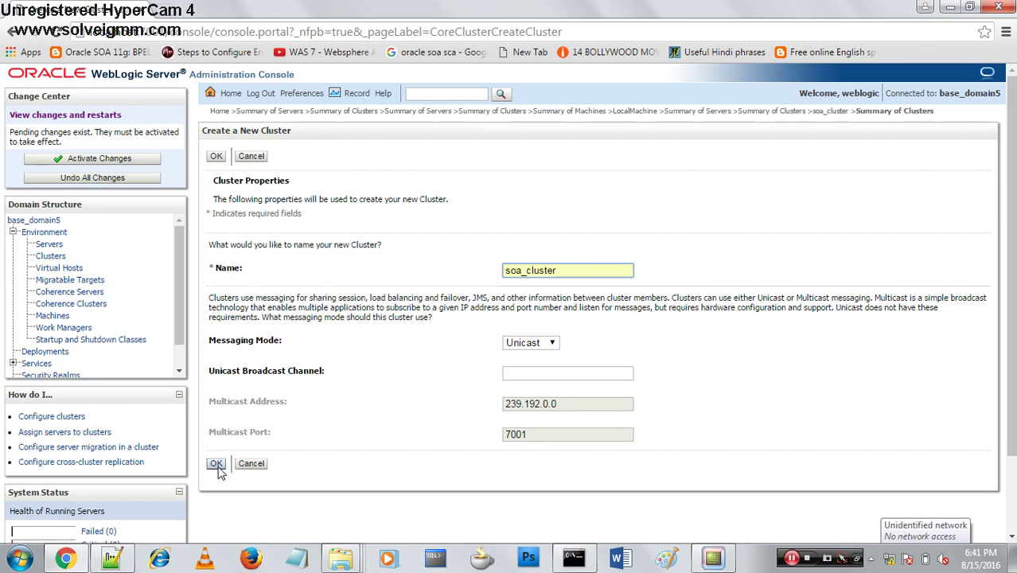
left_click(217, 465)
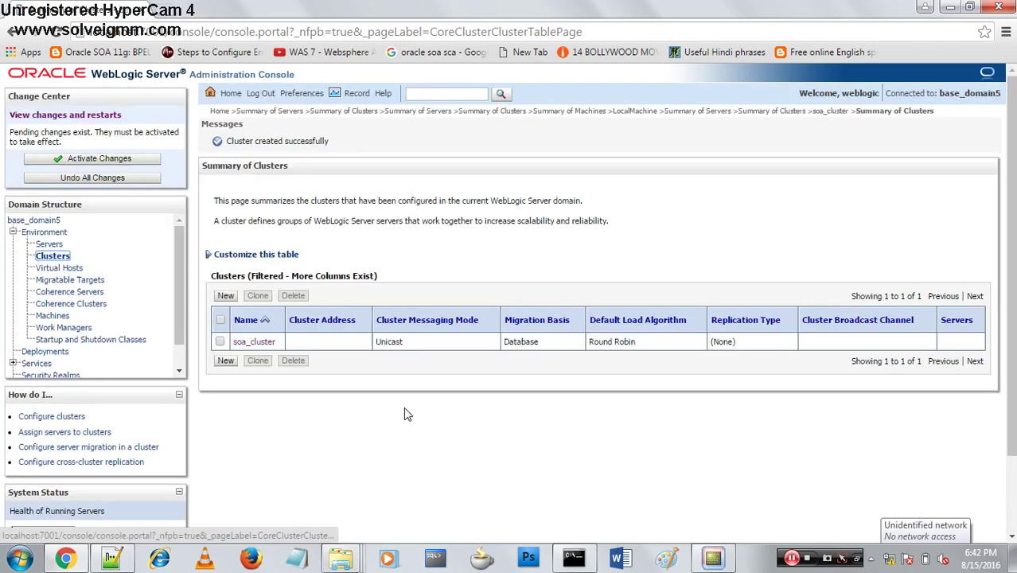
Step: Open the new soa_cluster and inspect its general settings, start/stop controls and monitoring summary
left_click(254, 343)
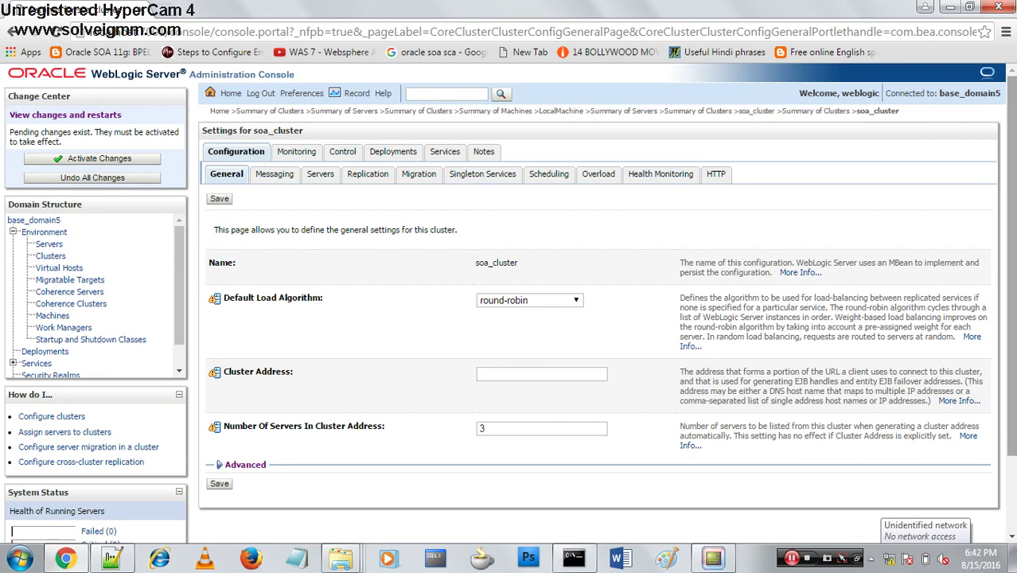
scroll(561, 389, "down", 3)
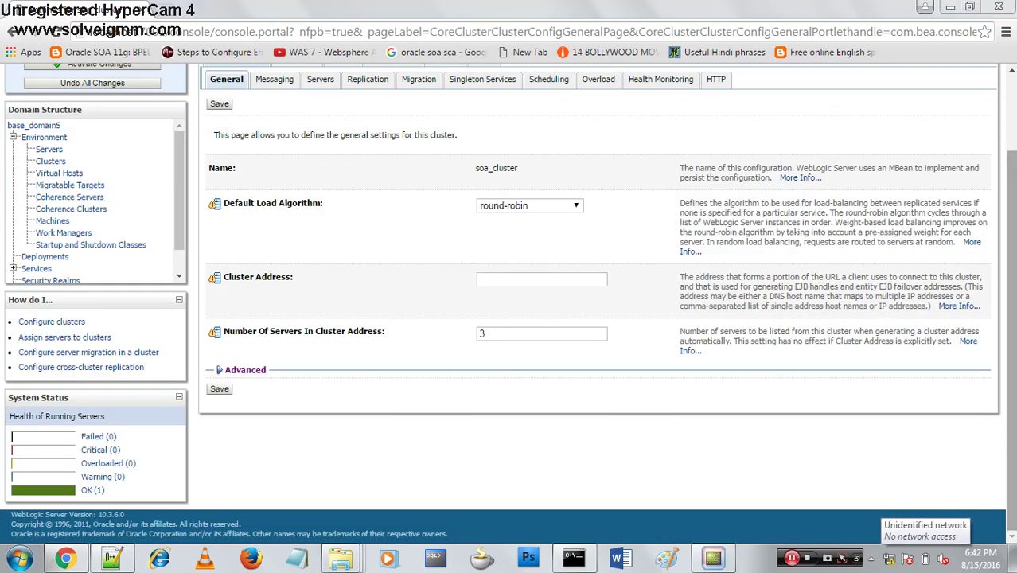
left_click(1012, 133)
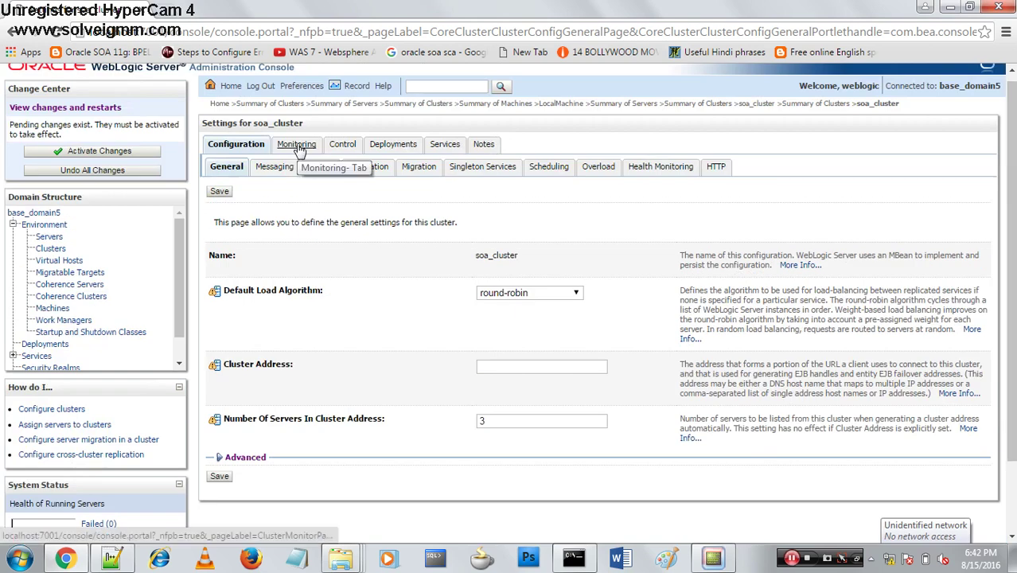
left_click(342, 145)
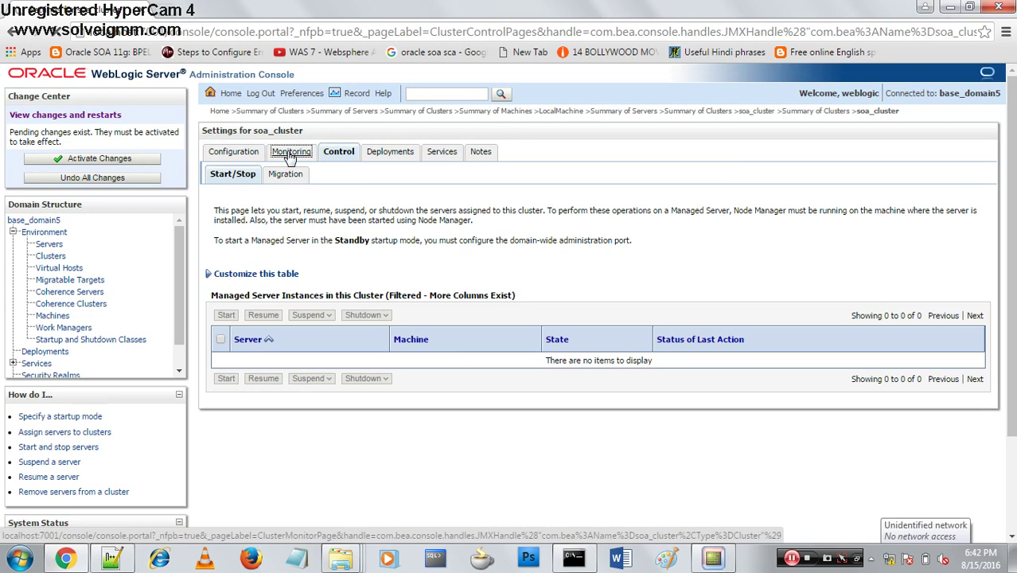
left_click(291, 152)
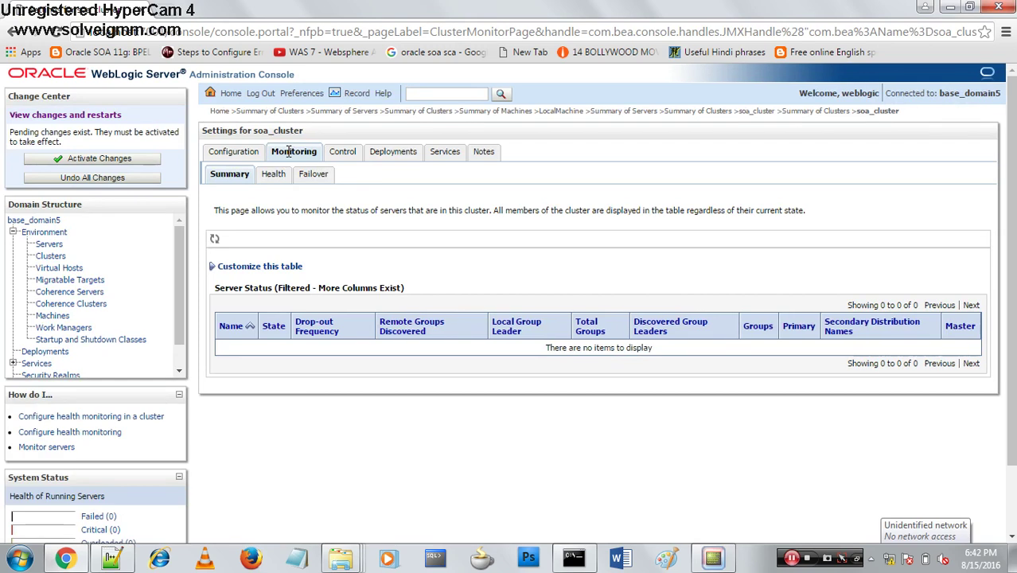
Step: View the applications deployed to soa_cluster and activate the pending domain changes
left_click(404, 156)
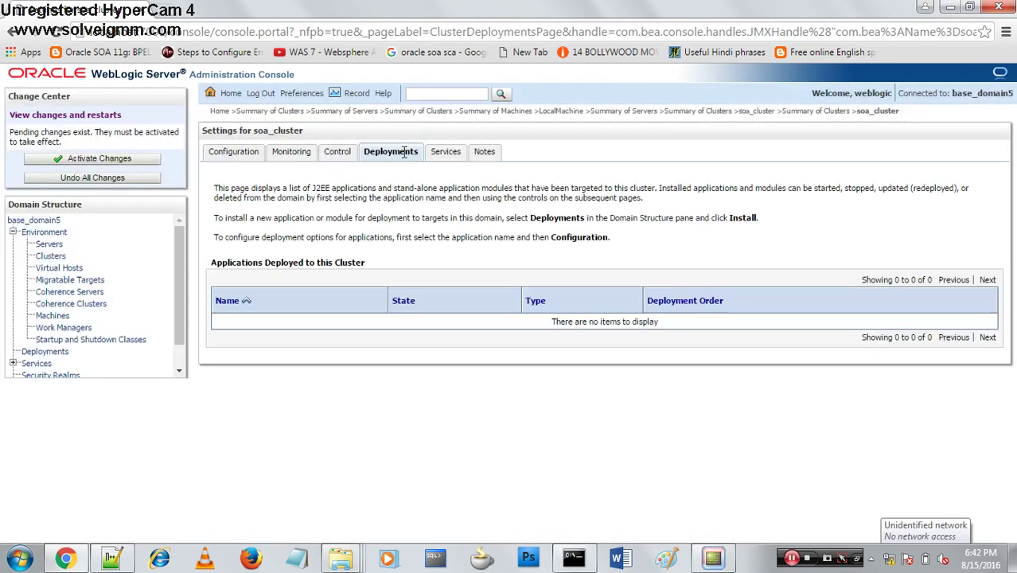
left_click(82, 159)
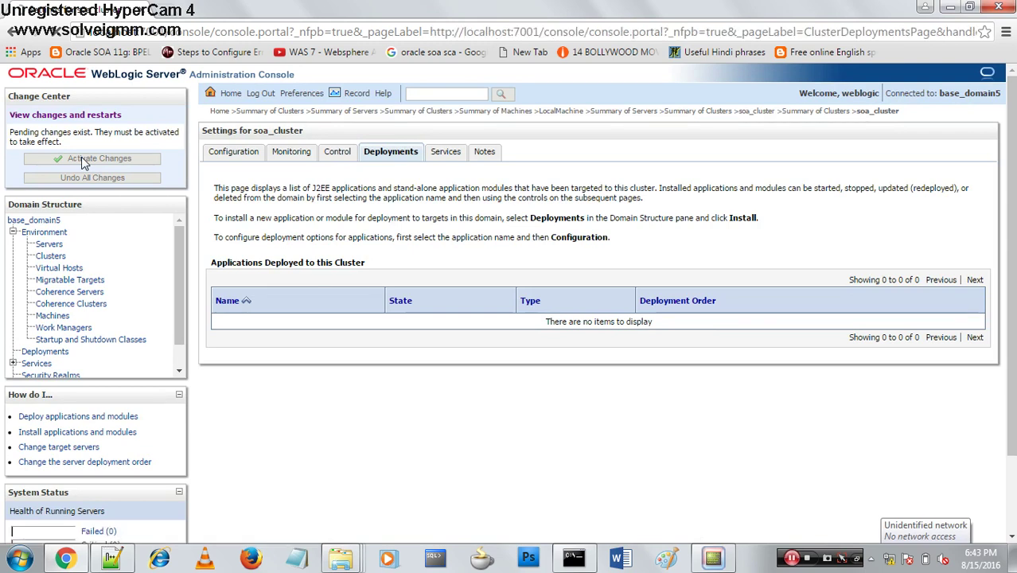
left_click(81, 159)
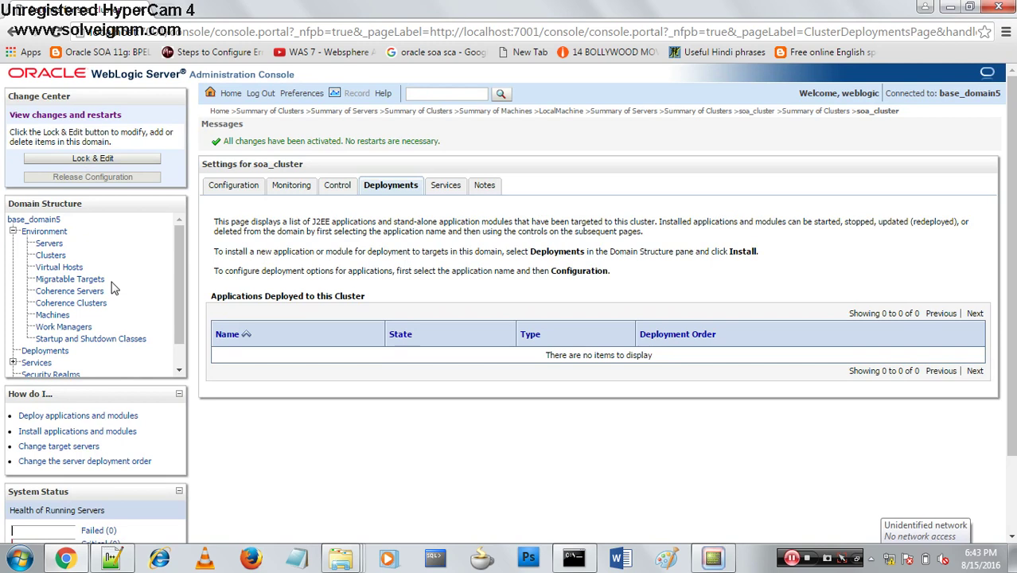
Step: Reopen soa_cluster from the cluster summary to review its general, monitoring and deployments pages, and open the machine summary
key("alt+Left")
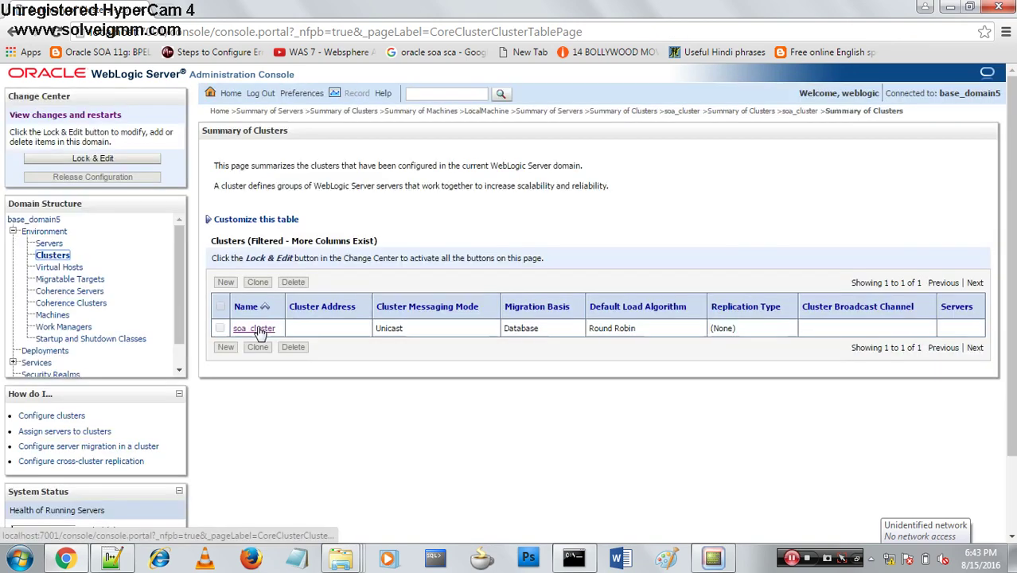
left_click(255, 328)
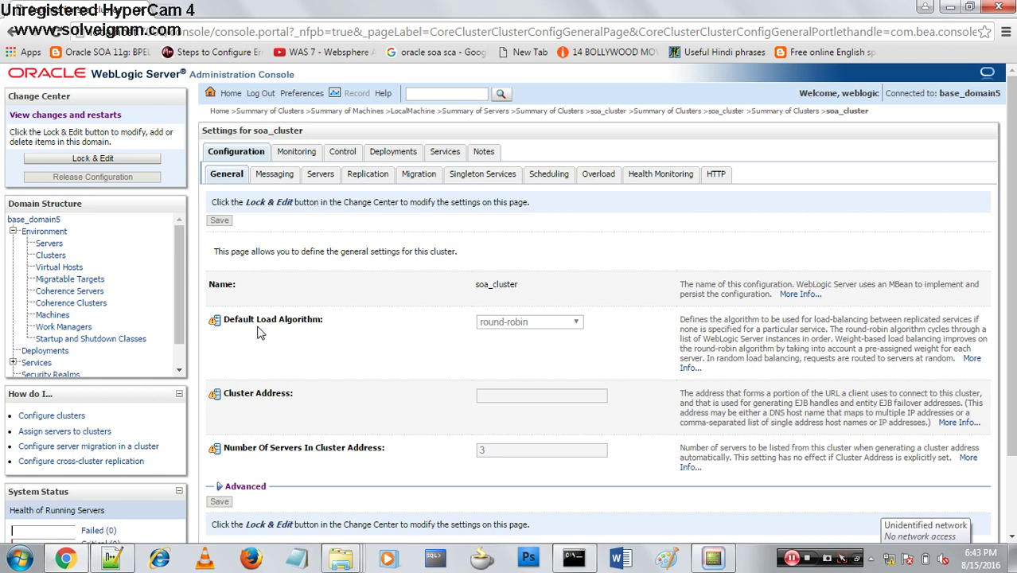
left_click(295, 153)
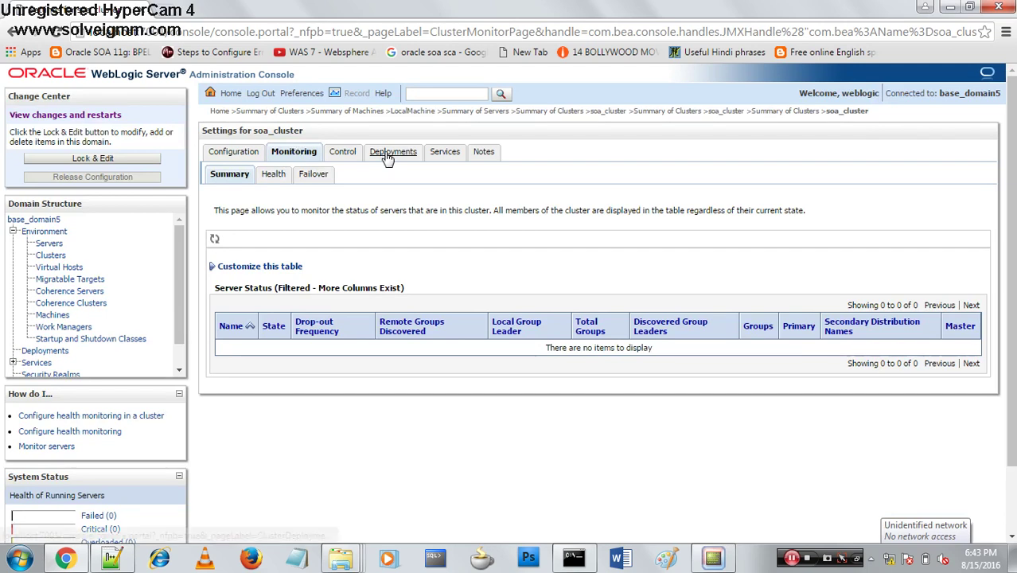
left_click(388, 157)
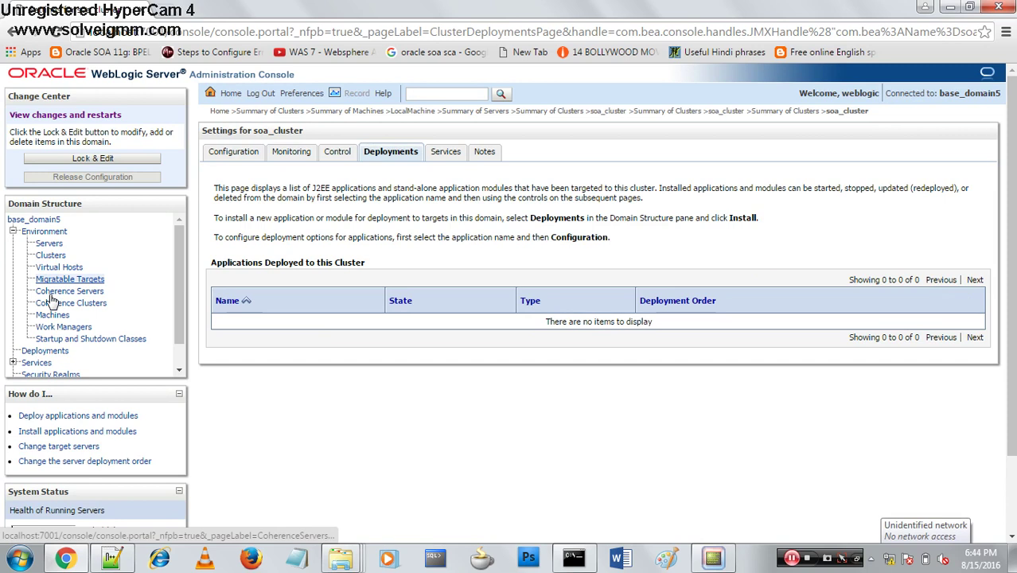
left_click(53, 314)
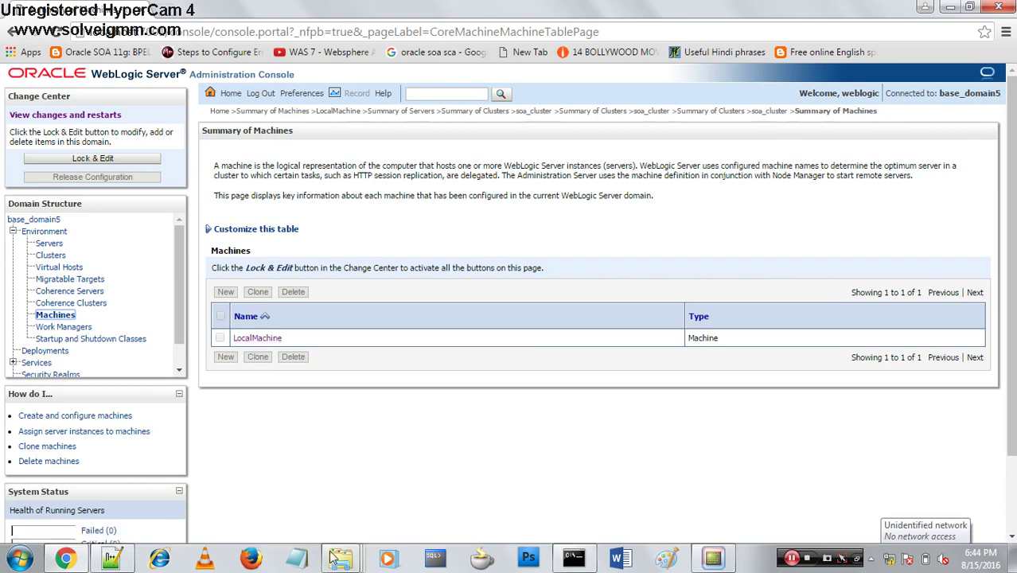
Step: Switch to Notepad++, reload config.xml to examine the soa_cluster entry, and close the file
left_click(104, 562)
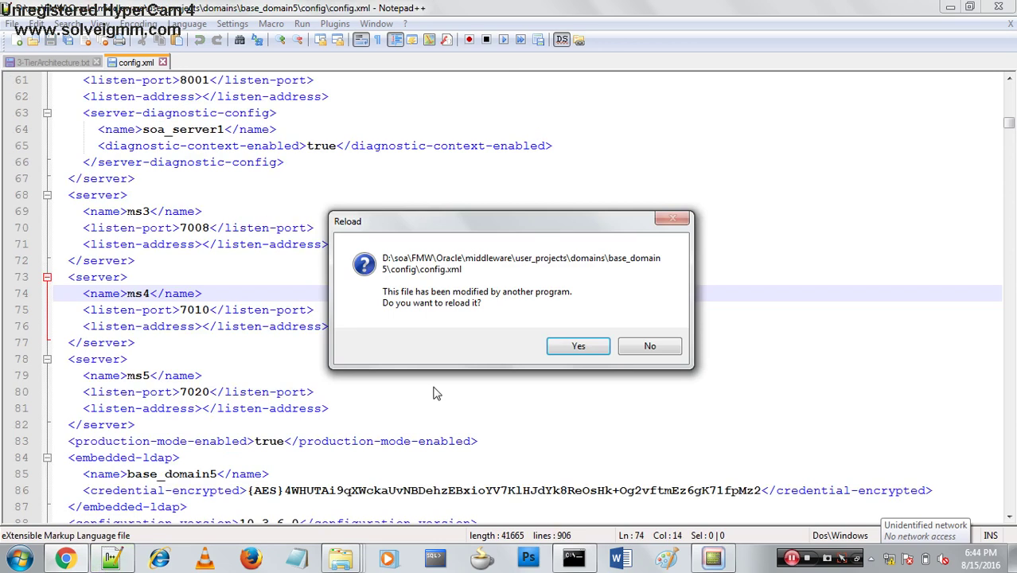
key("Return")
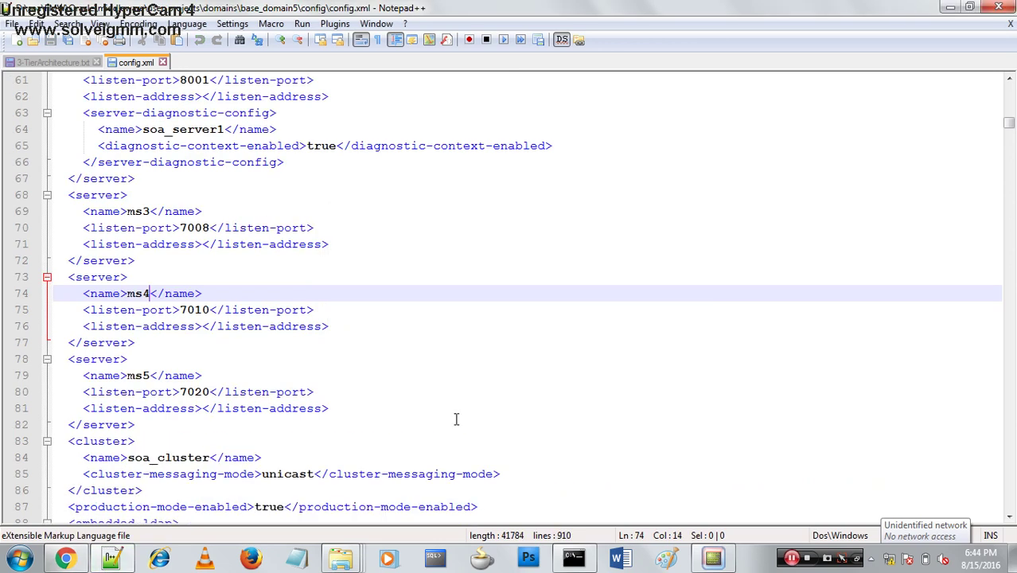
left_click(164, 62)
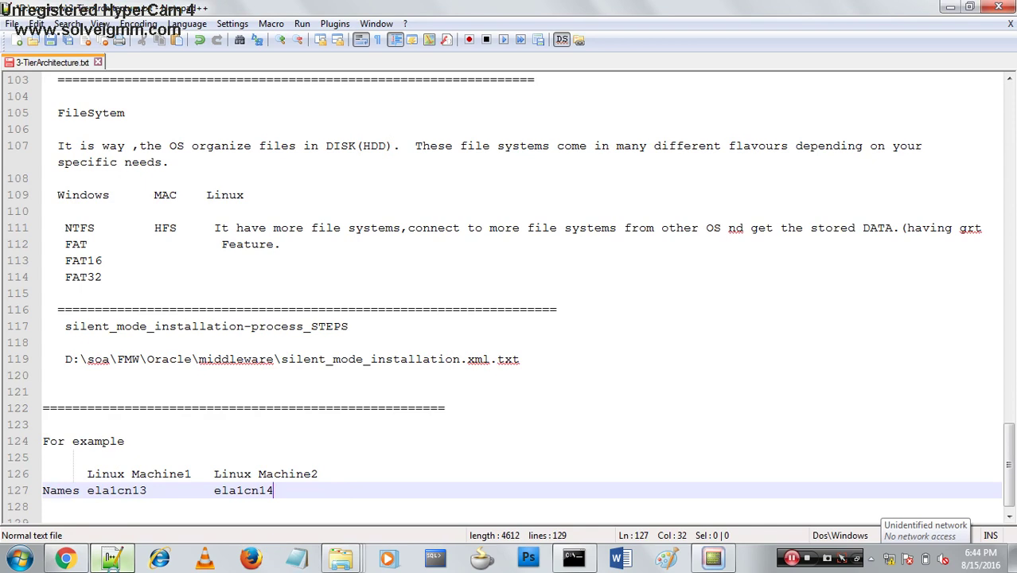
Step: Compare the console's machine summary with the example Linux machine names in the 3-TierArchitecture.txt notes
left_click(84, 560)
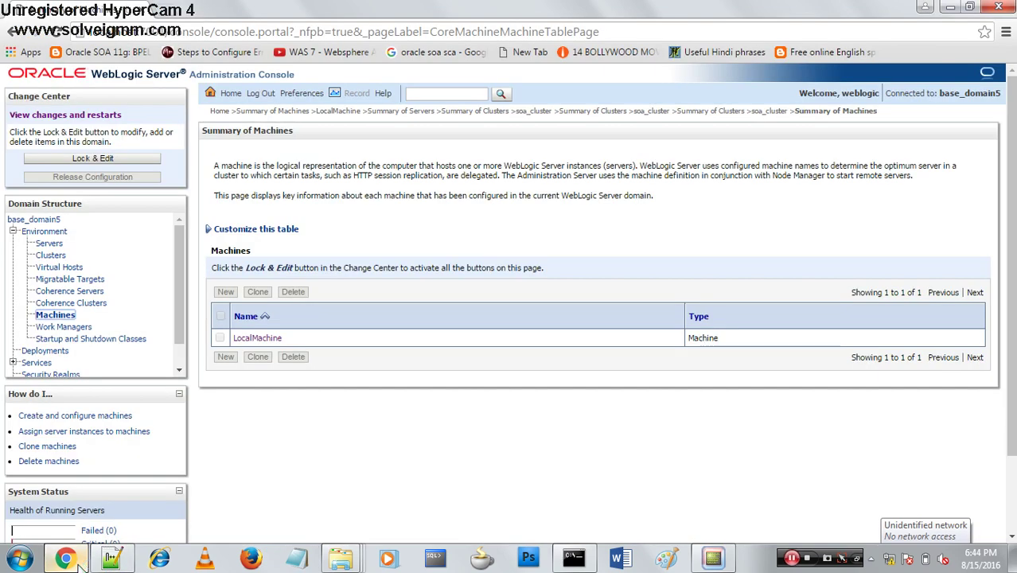
left_click(111, 559)
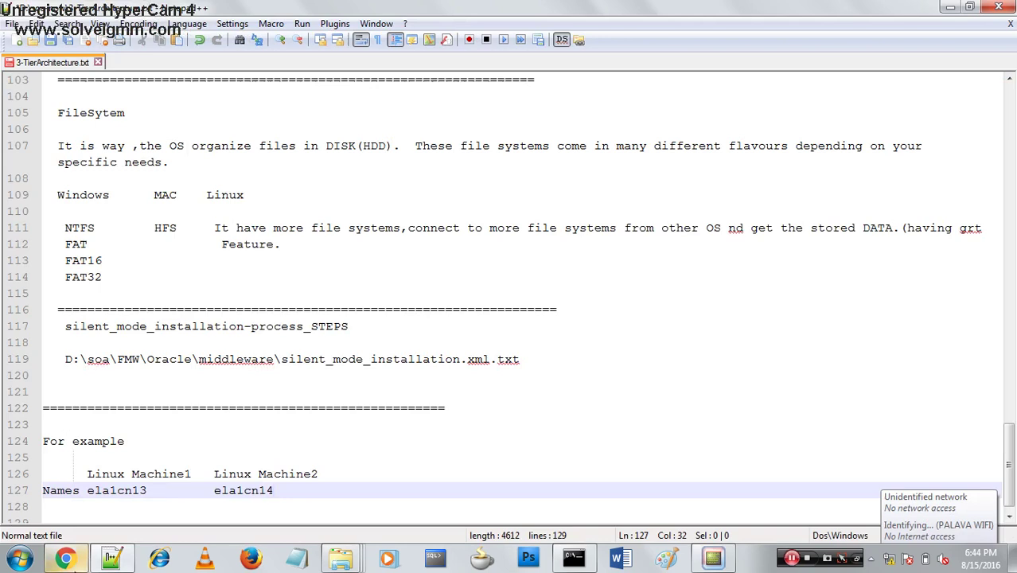
left_click(65, 560)
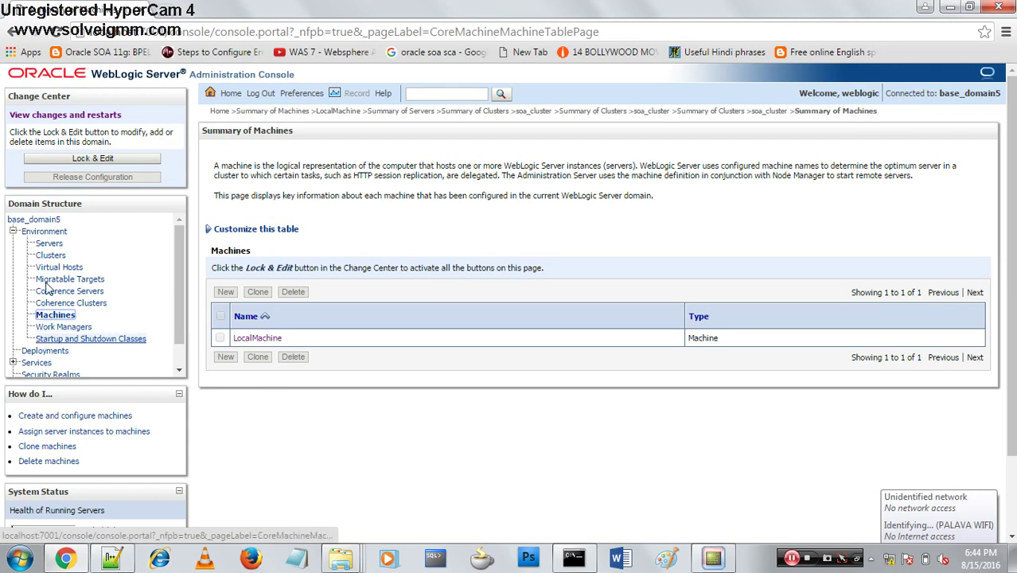
Step: Lock the configuration for editing, assign server ms3 to LocalMachine, save the setting and activate the change
left_click(48, 242)
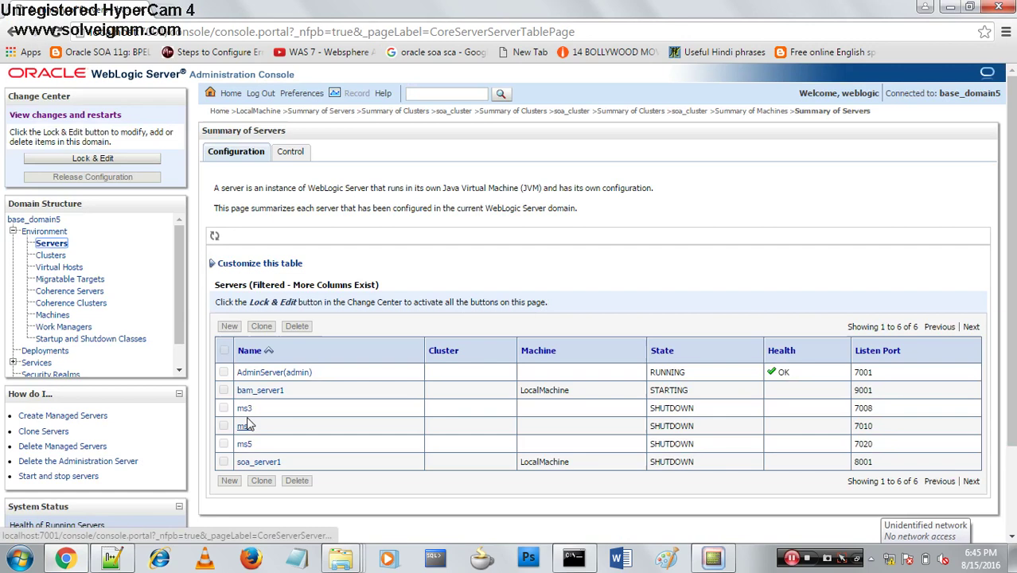
left_click(89, 158)
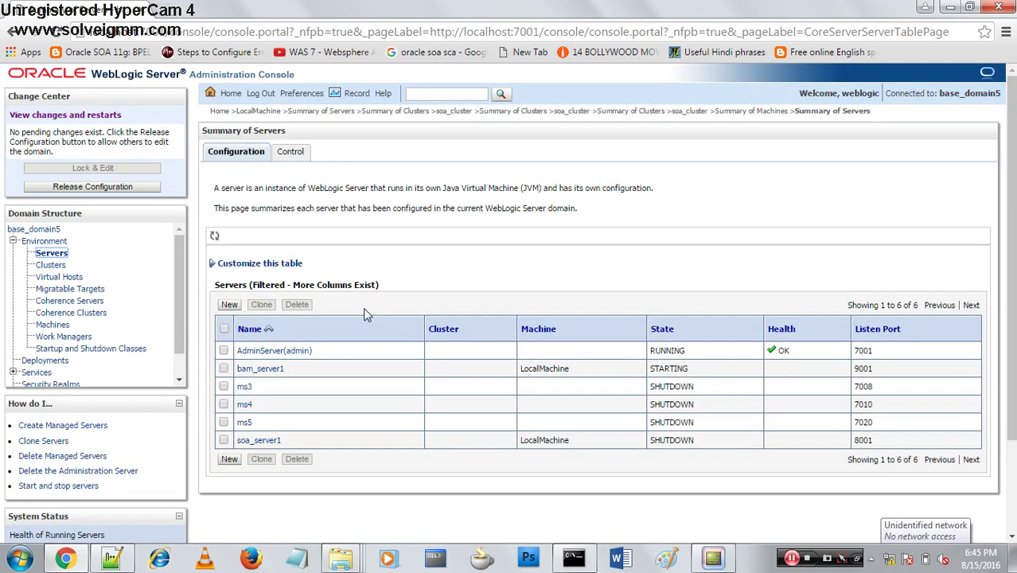
left_click(244, 388)
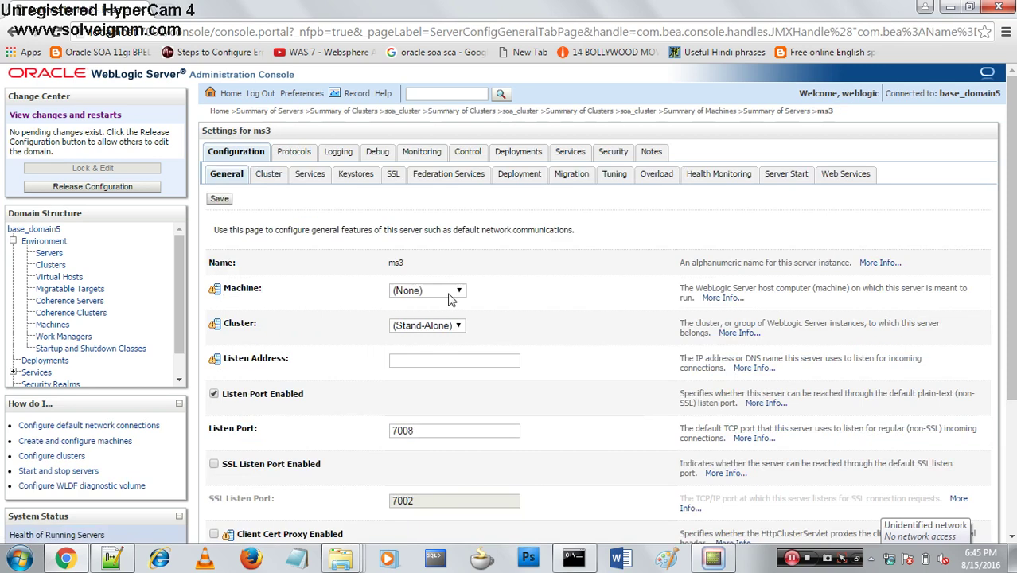
left_click(458, 292)
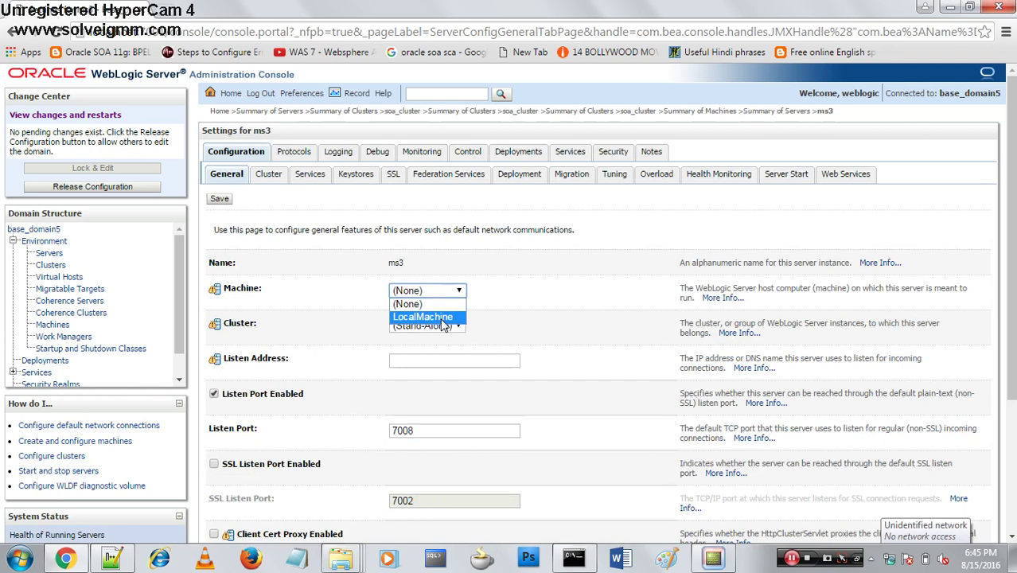
left_click(429, 318)
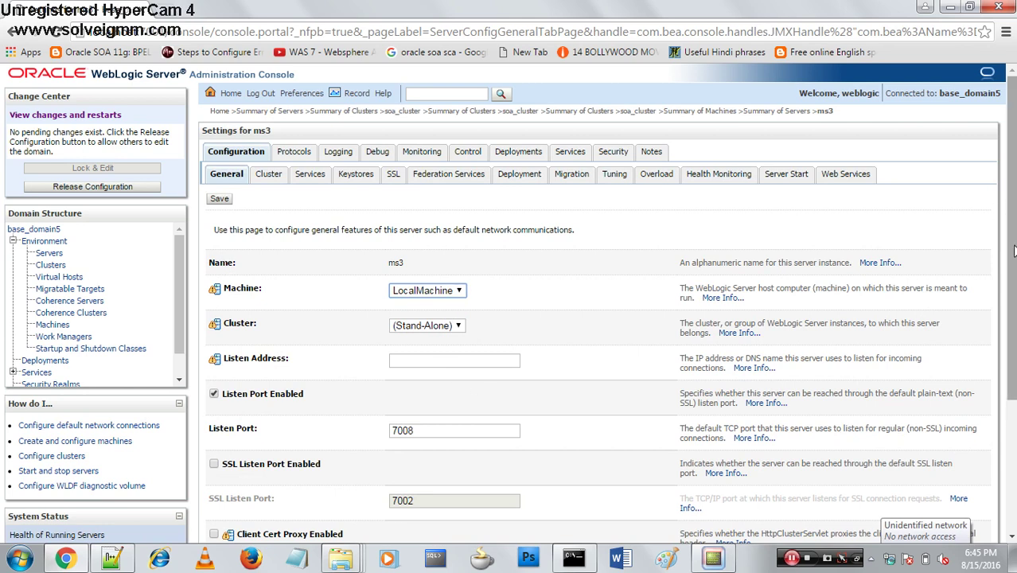
scroll(1011, 255, "down", 2)
scroll(702, 258, "down", 1)
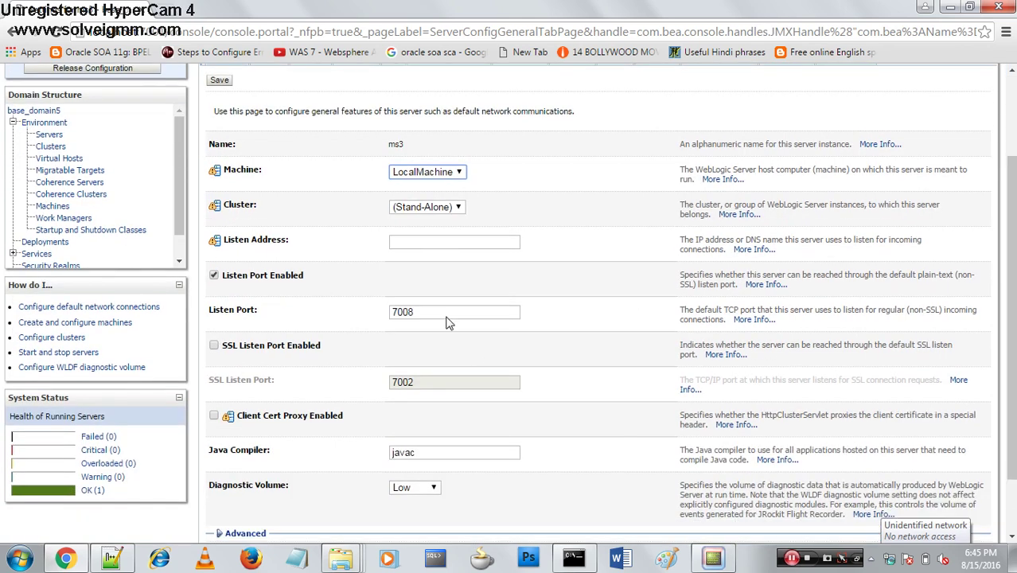
left_click(220, 82)
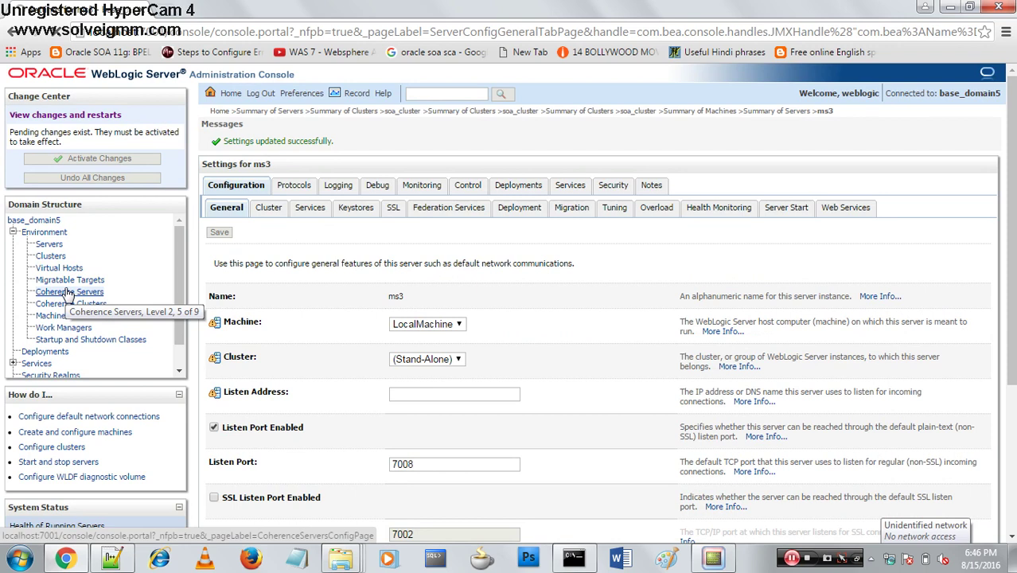
left_click(68, 293)
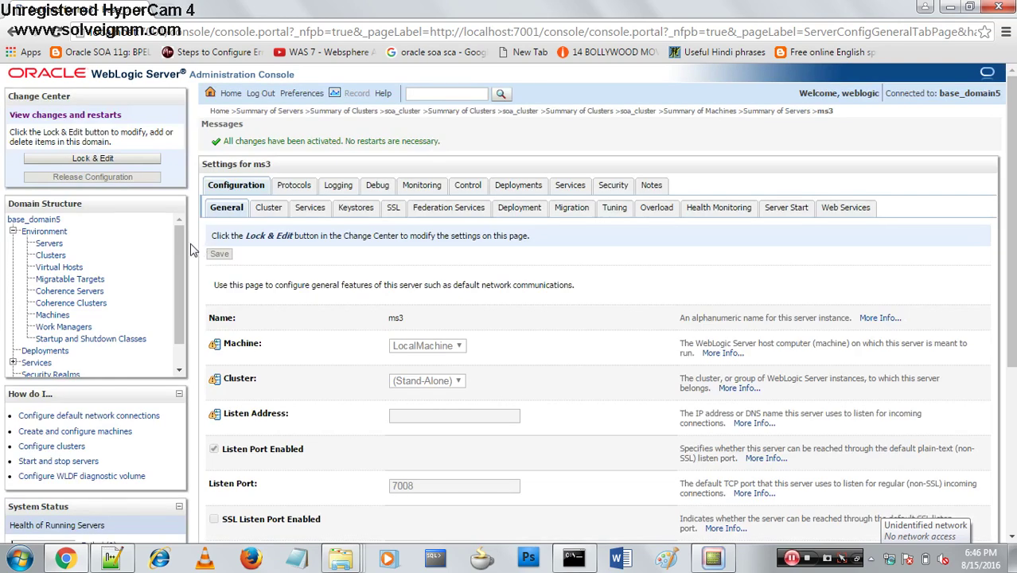
Step: Check ms3's machine assignment in the server summary and compare it with the two-machine example in the notes
left_click(49, 244)
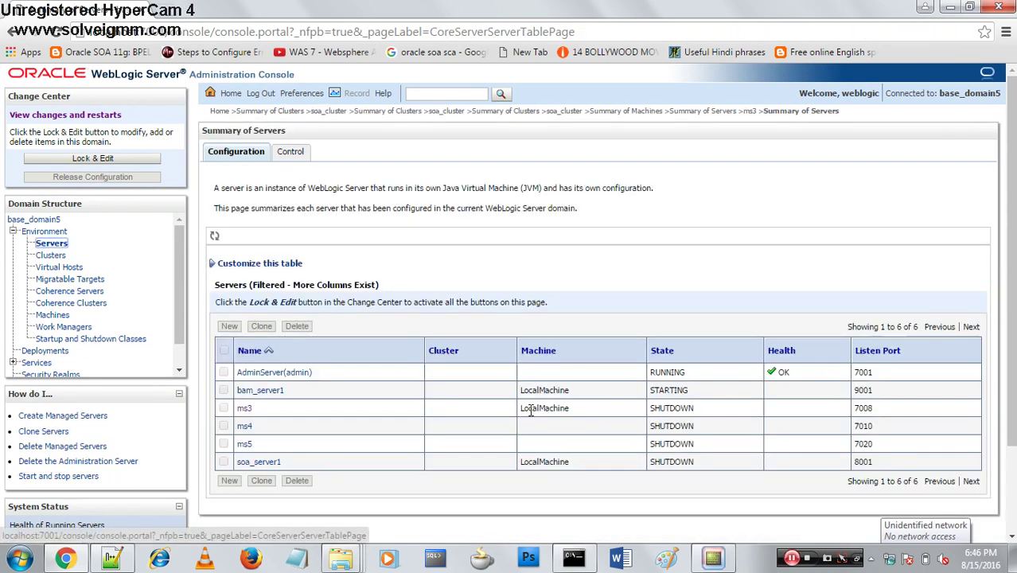
left_click(114, 558)
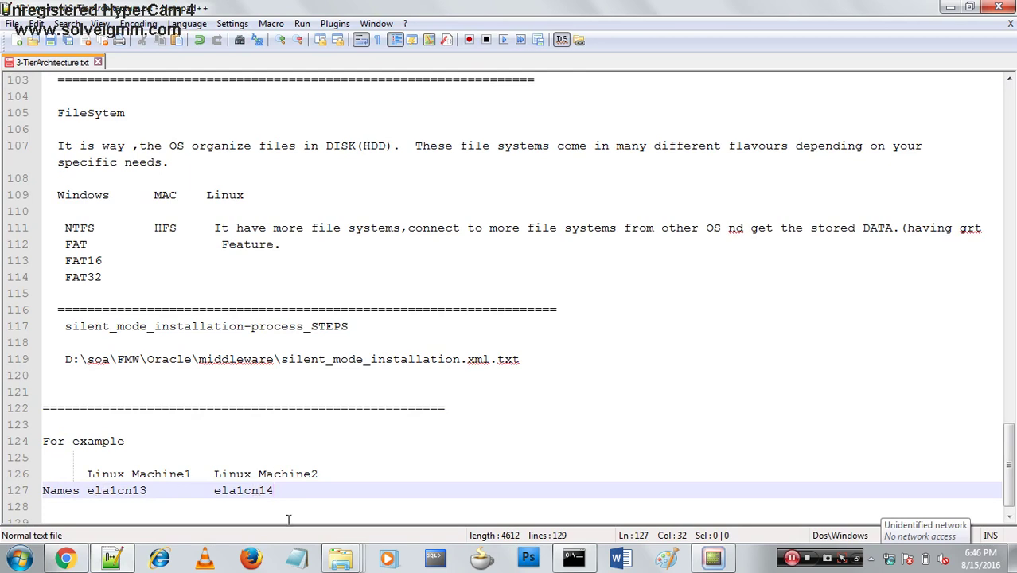
left_click(67, 560)
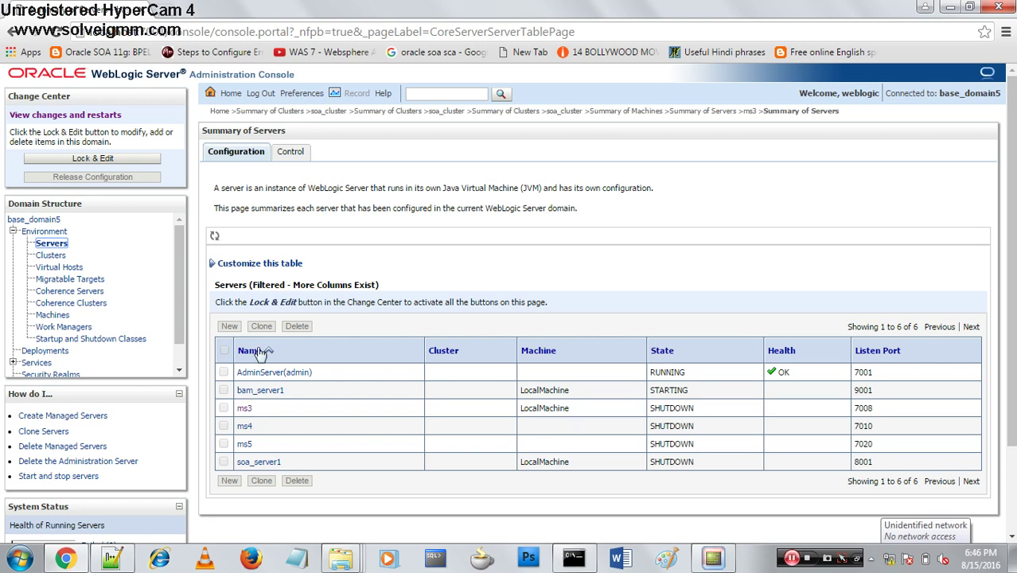
Step: Request an immediate forced shutdown of bam_server1 from the server control page
left_click(291, 154)
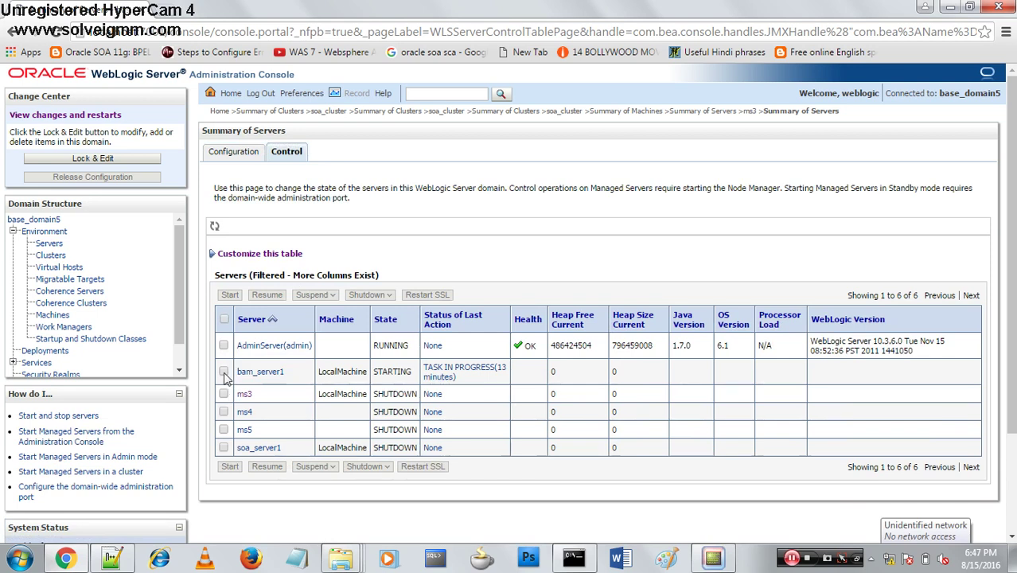
left_click(224, 372)
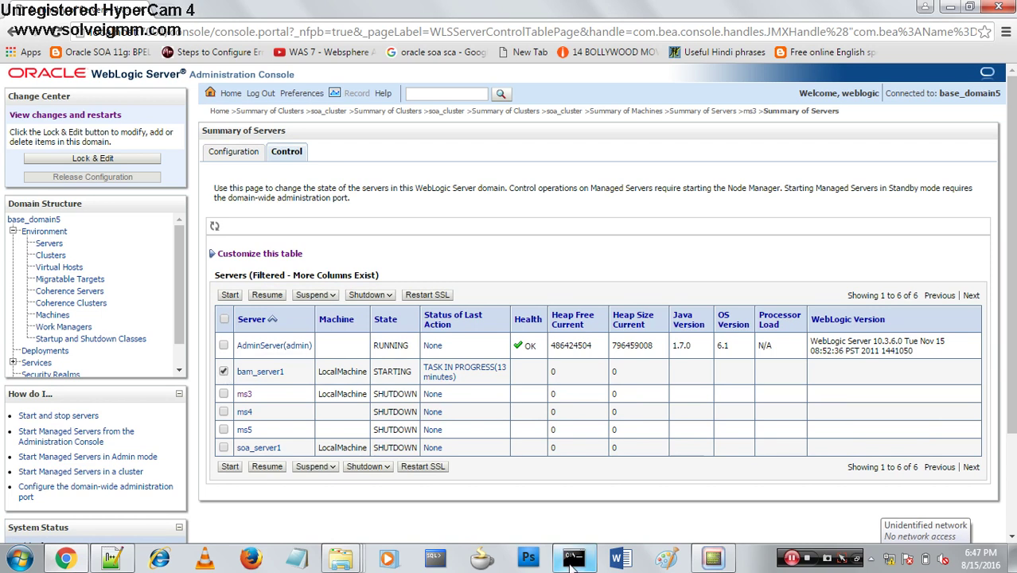
left_click(365, 468)
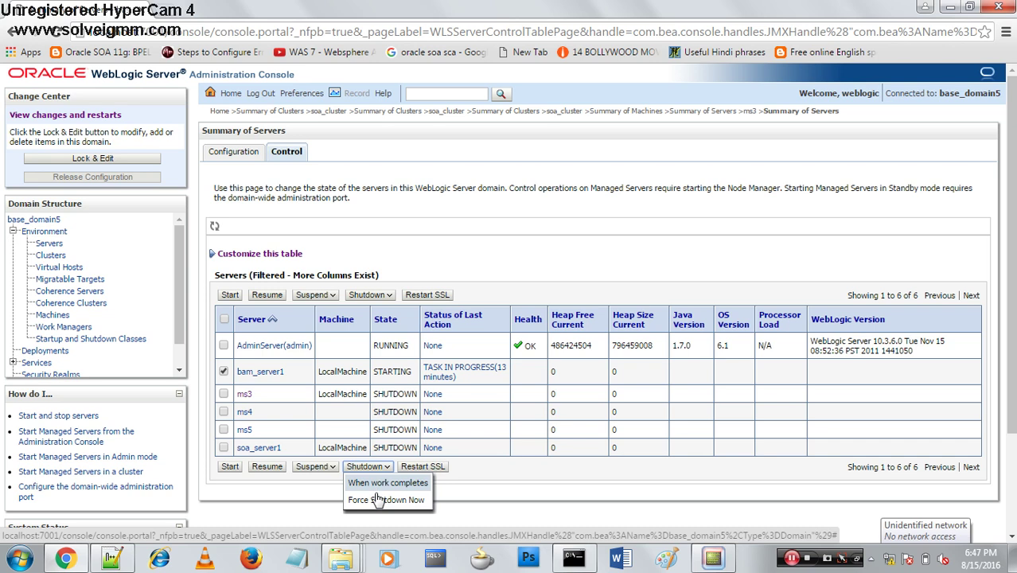
left_click(375, 502)
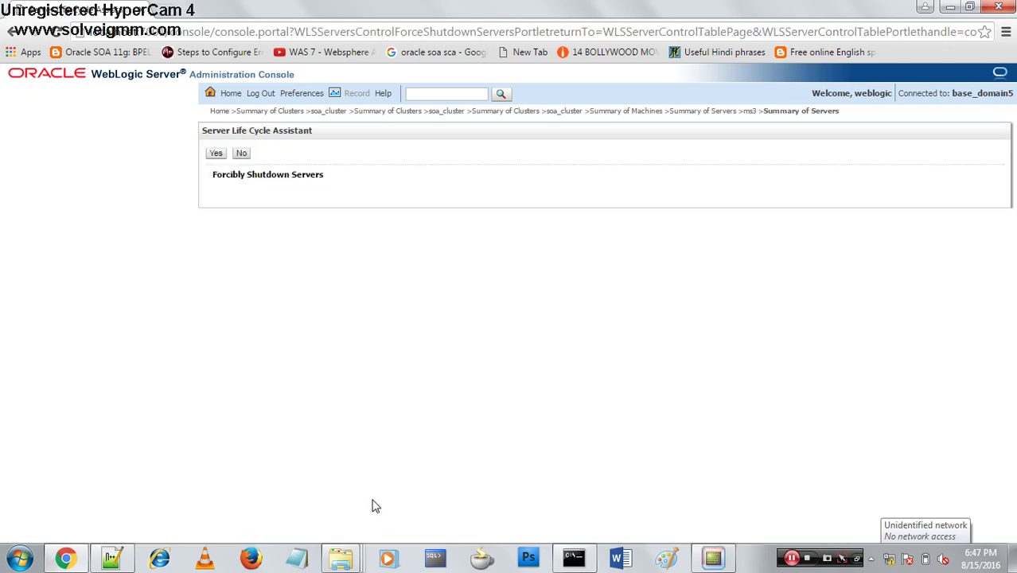